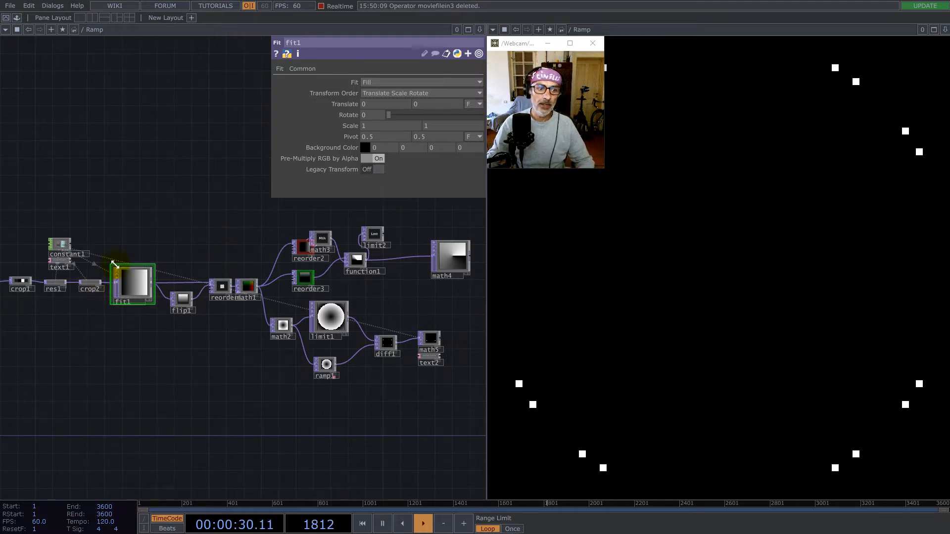
Examine the gradient chain from constant2 through crop1, res1 and crop2 to fit1, and the constant1 resolution value driving it
drag(149, 240, 339, 239)
scroll(201, 282, up, 5)
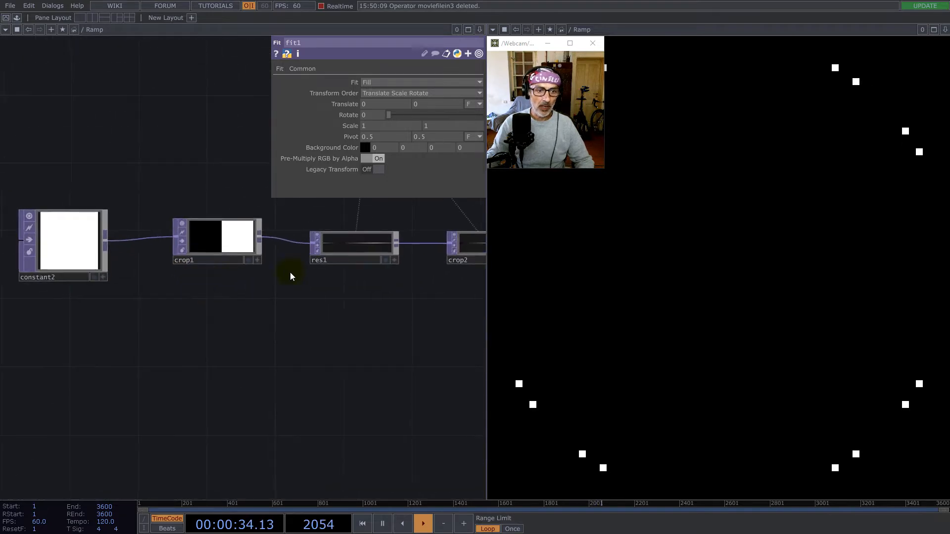
drag(396, 318, 346, 344)
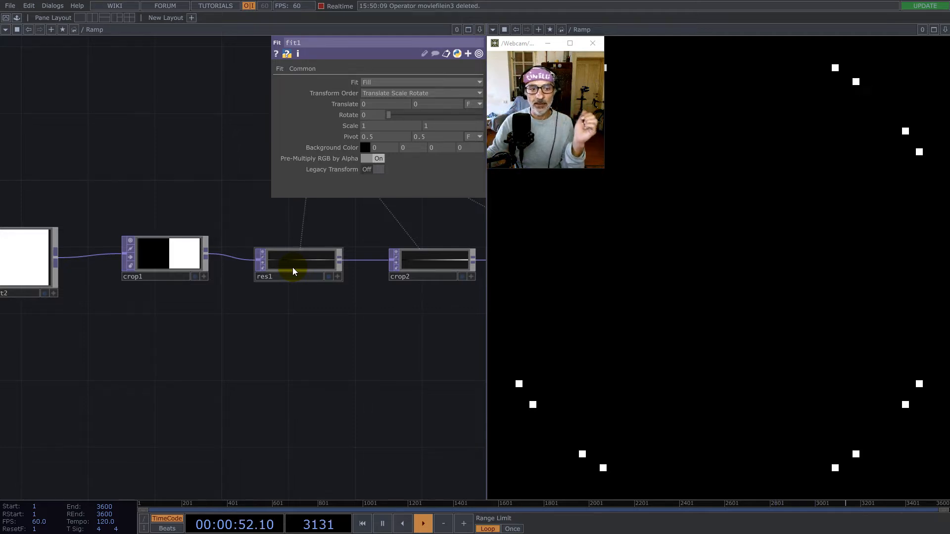
scroll(174, 262, down, 5)
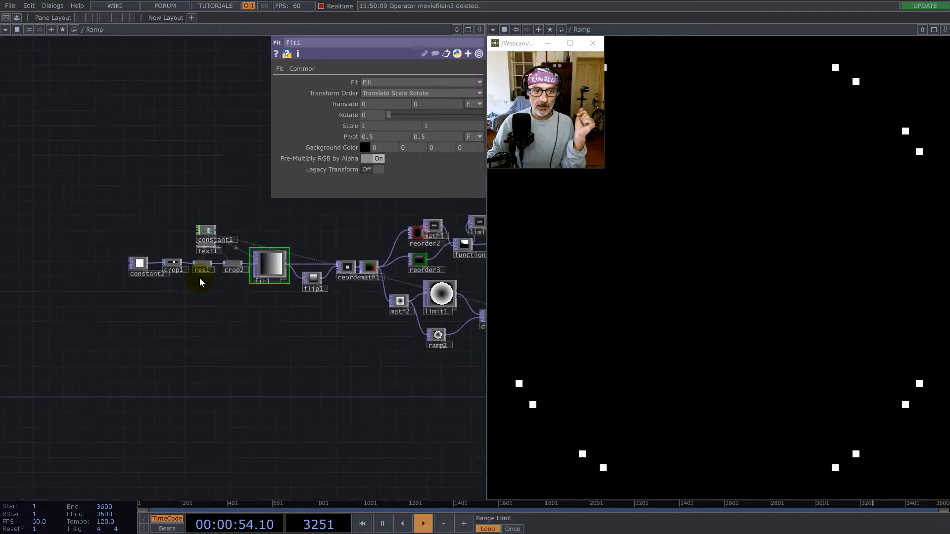
scroll(221, 246, up, 5)
drag(147, 219, 214, 168)
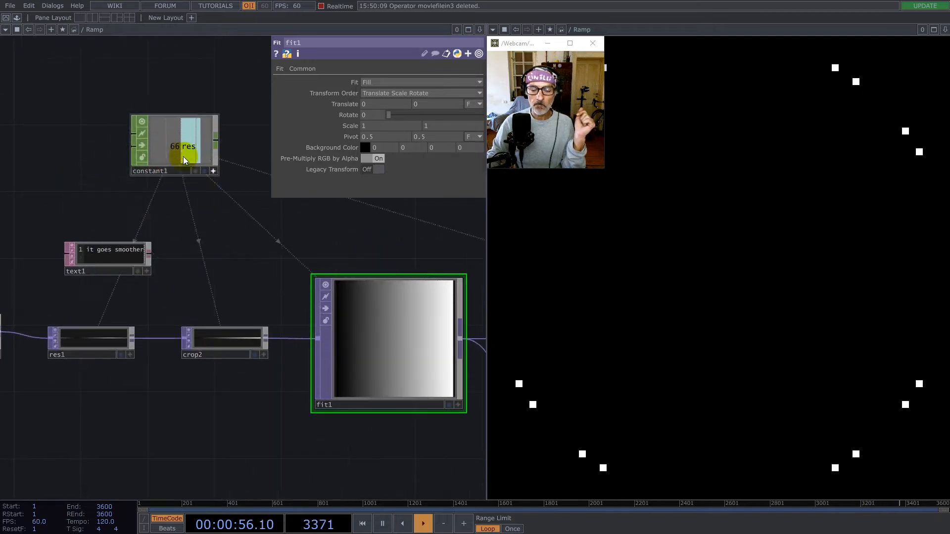
scroll(212, 206, down, 6)
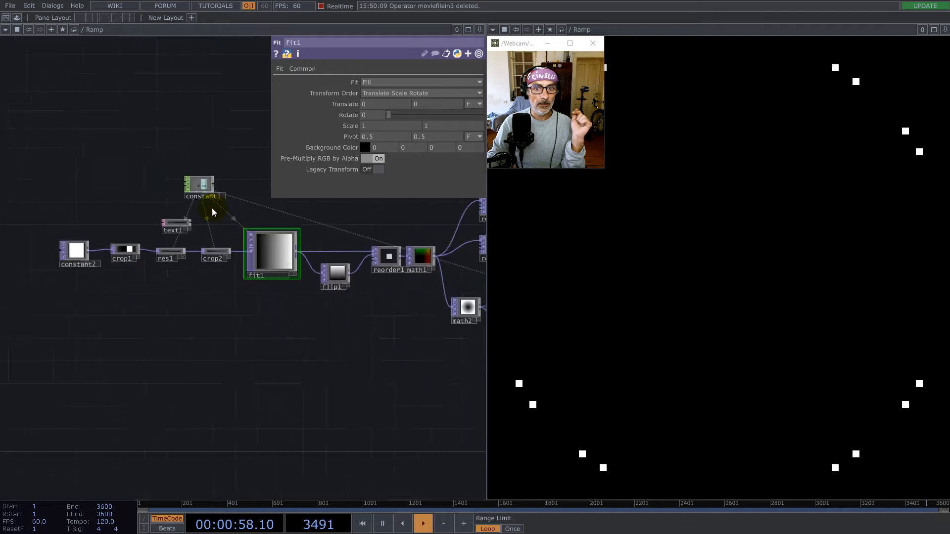
scroll(154, 217, up, 5)
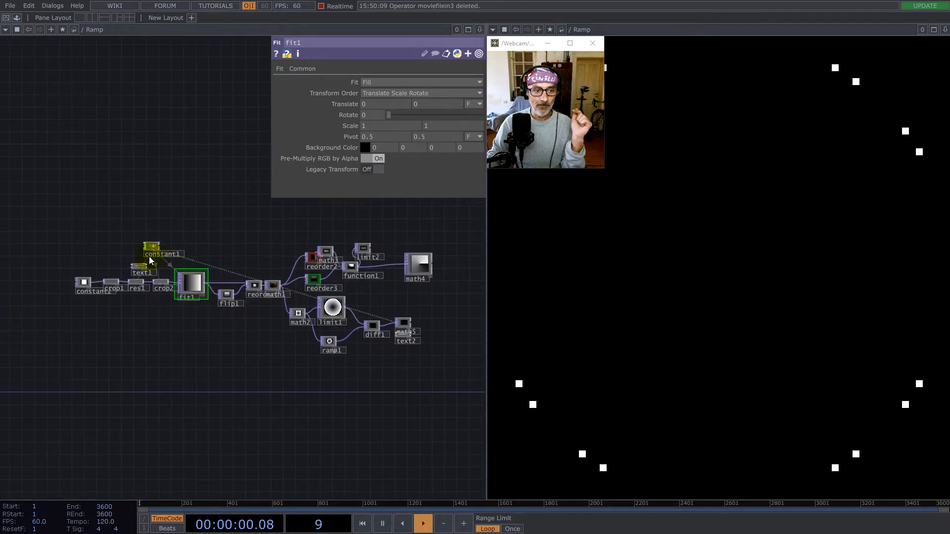
Set the res channel of constant1 to 64
click(154, 218)
click(435, 81)
click(353, 86)
text(64)
key(Return)
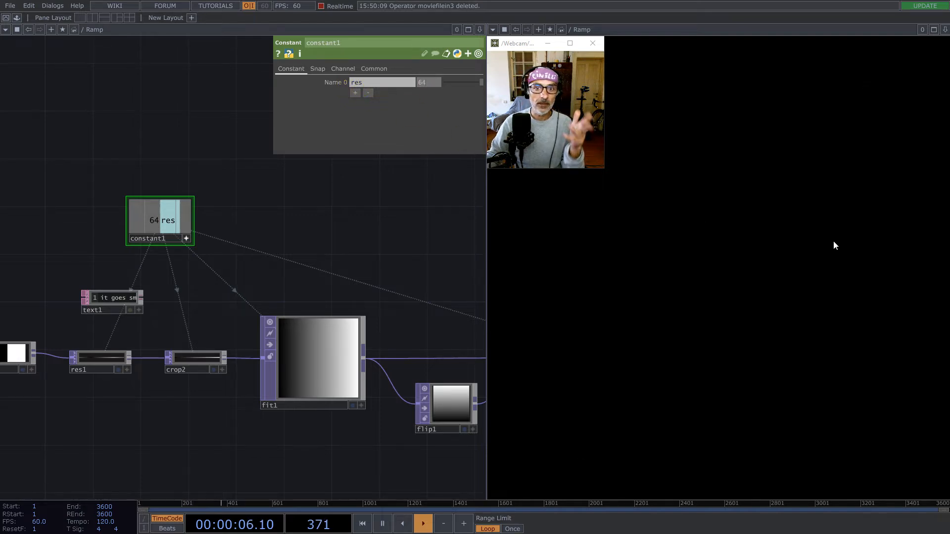
Lower the res channel of constant1 to 32
middle_drag(414, 81, 450, 71)
middle_drag(505, 85, 267, 59)
click(429, 80)
text(32)
key(Return)
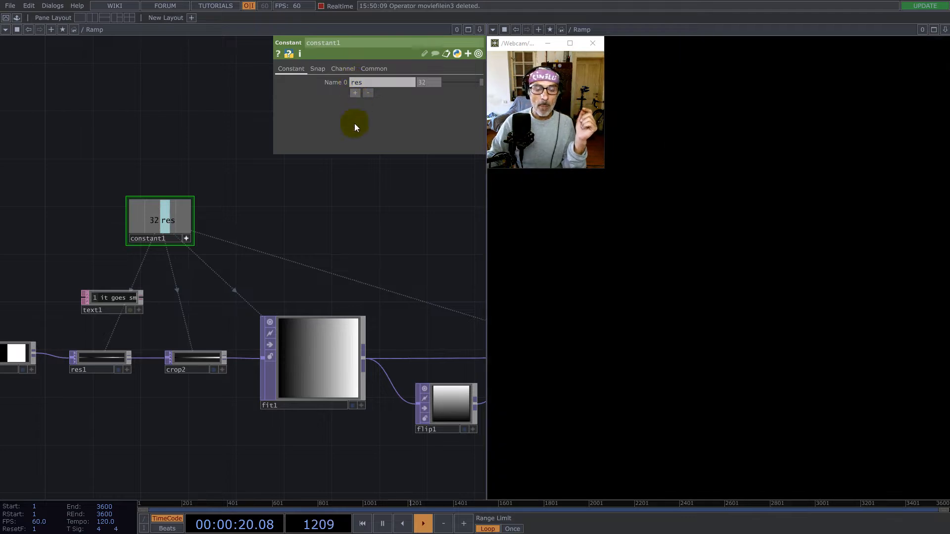
Add a Ramp TOP fed by crop2's output and place it below crop2
scroll(301, 216, down, 5)
drag(380, 209, 269, 206)
scroll(119, 264, up, 5)
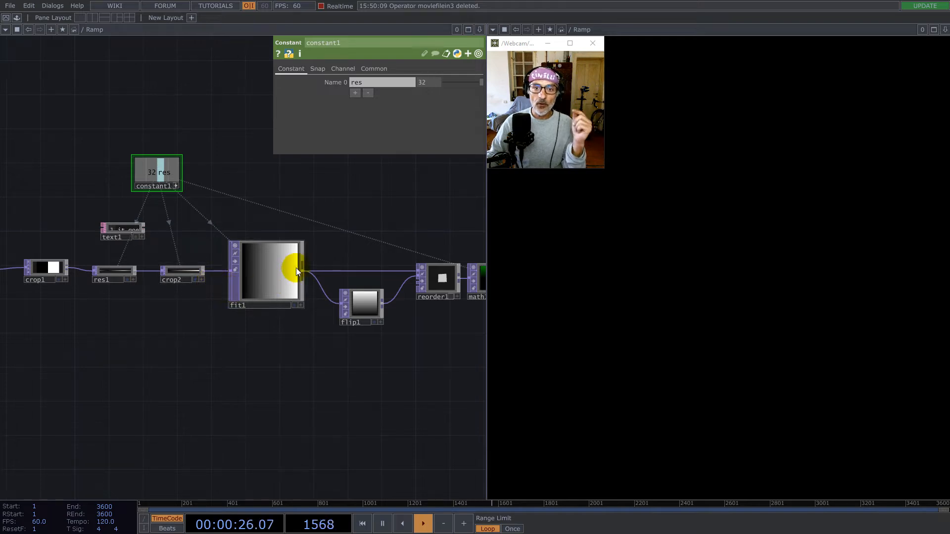
drag(199, 375, 296, 401)
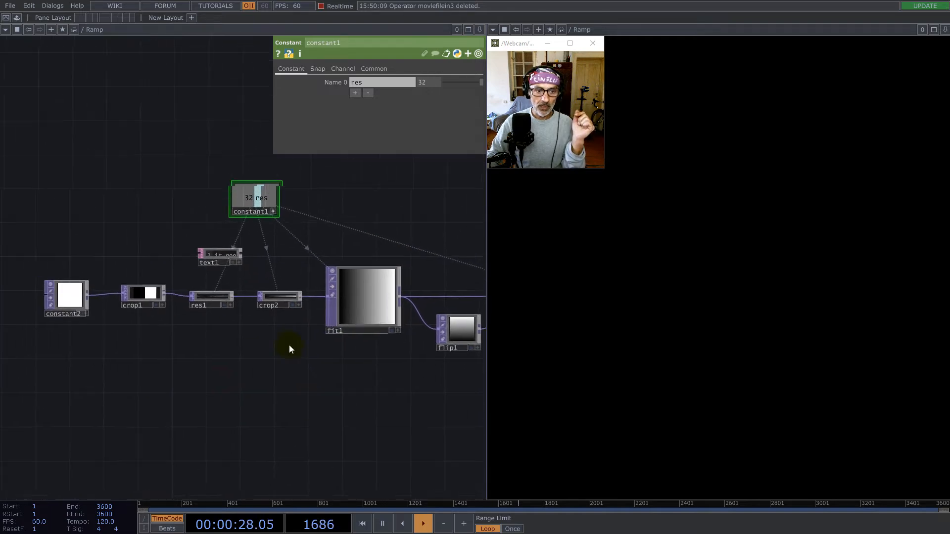
scroll(269, 307, up, 4)
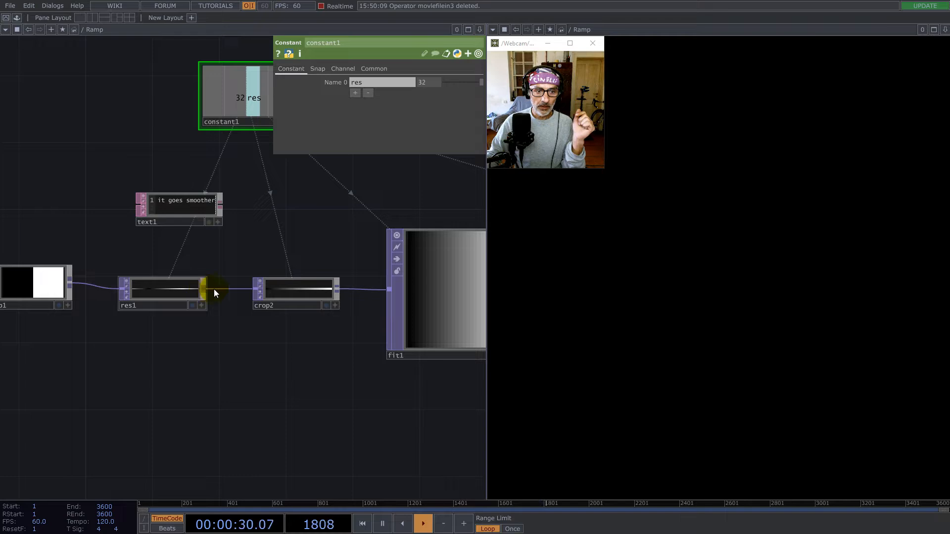
right_click(338, 289)
text(ra)
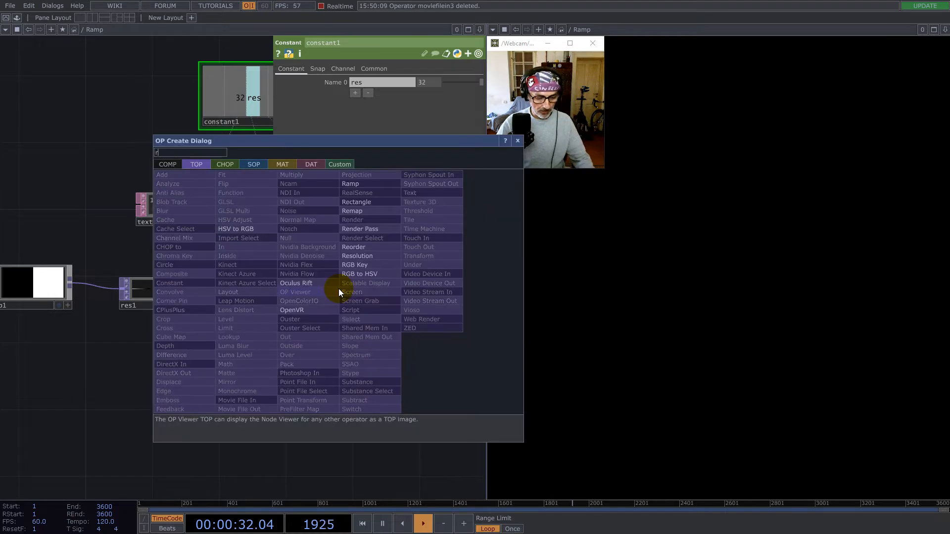
click(363, 184)
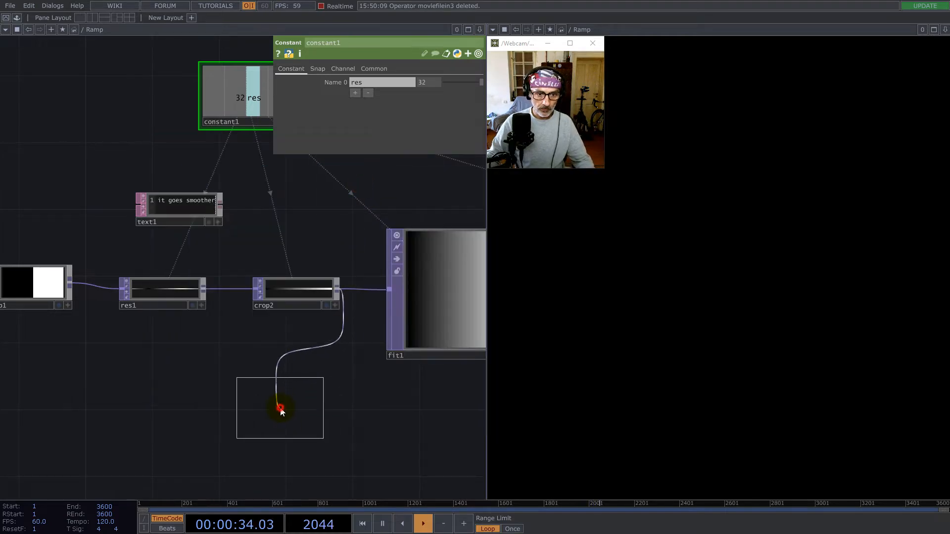
click(286, 423)
drag(337, 366, 265, 388)
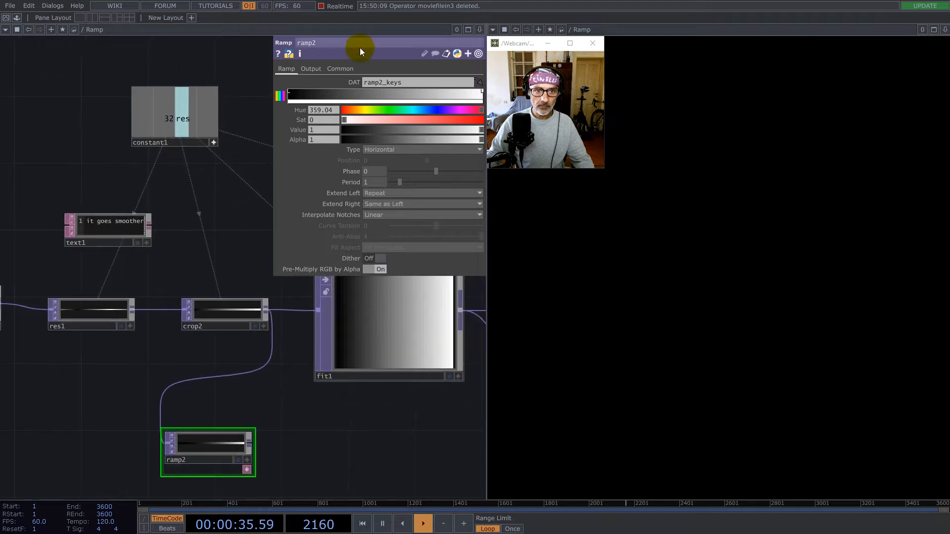
Connect the new ramp's output to fit1 in place of crop2 and position the ramp directly beneath crop2
middle_drag(199, 441, 245, 418)
drag(250, 442, 315, 317)
drag(211, 444, 215, 369)
Inspect the downstream math5 and diff1 operators and their parameters after the ramp replacement
scroll(216, 370, down, 5)
drag(273, 399, 91, 356)
scroll(50, 317, down, 4)
scroll(210, 344, up, 3)
click(213, 340)
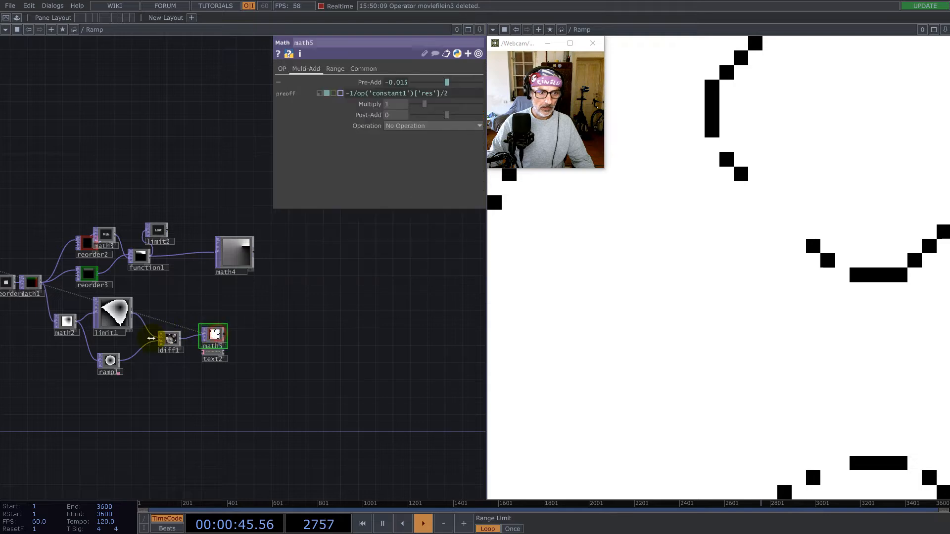
scroll(209, 348, up, 6)
scroll(208, 348, up, 1)
click(257, 317)
Set ramp2's Combine with Input option to Set Resolution Only
scroll(302, 312, down, 6)
drag(244, 260, 398, 252)
drag(191, 256, 300, 276)
drag(148, 302, 341, 337)
scroll(151, 280, up, 5)
drag(153, 269, 245, 268)
scroll(213, 253, up, 3)
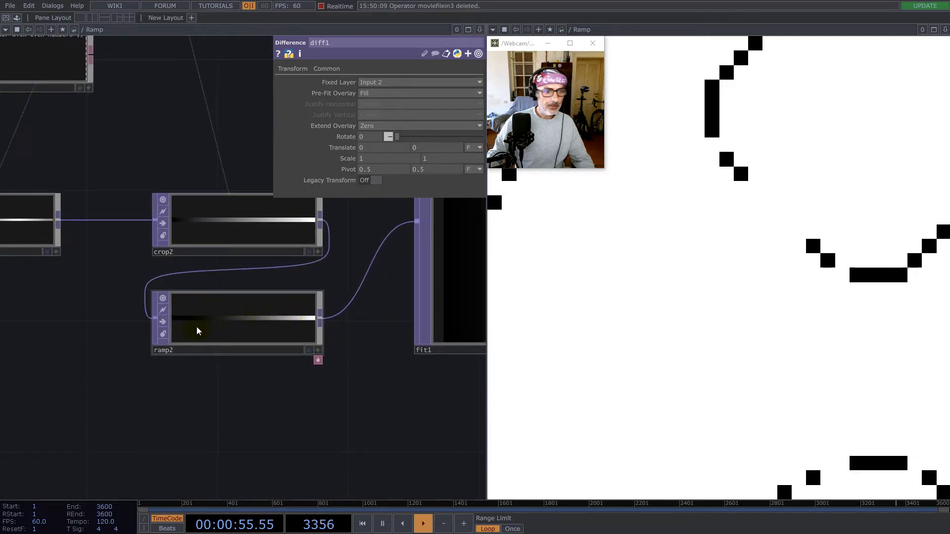
click(238, 325)
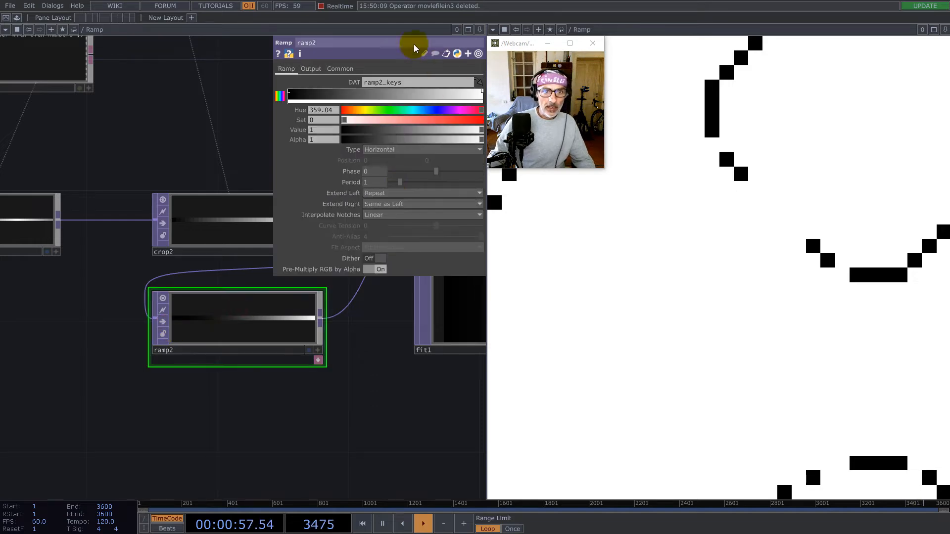
click(310, 69)
click(386, 83)
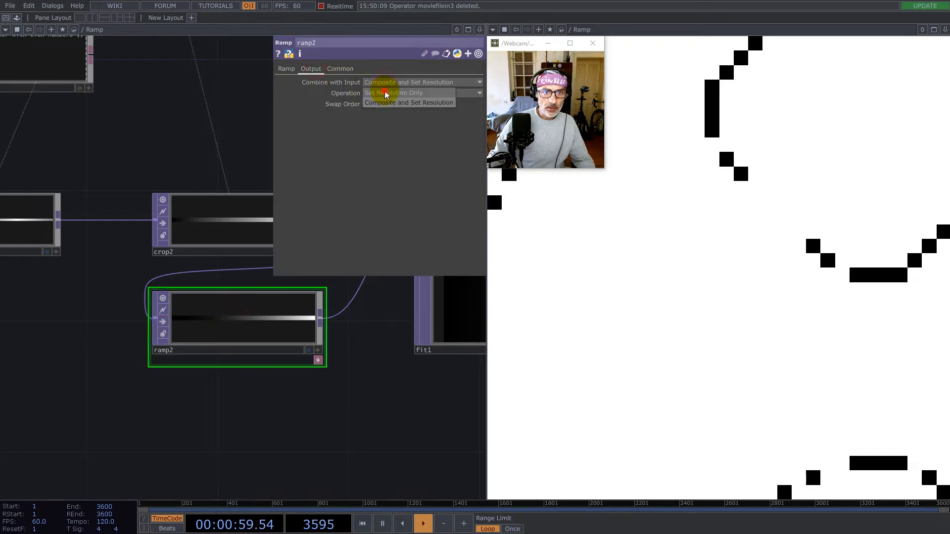
click(386, 93)
drag(377, 386, 254, 396)
scroll(208, 325, down, 5)
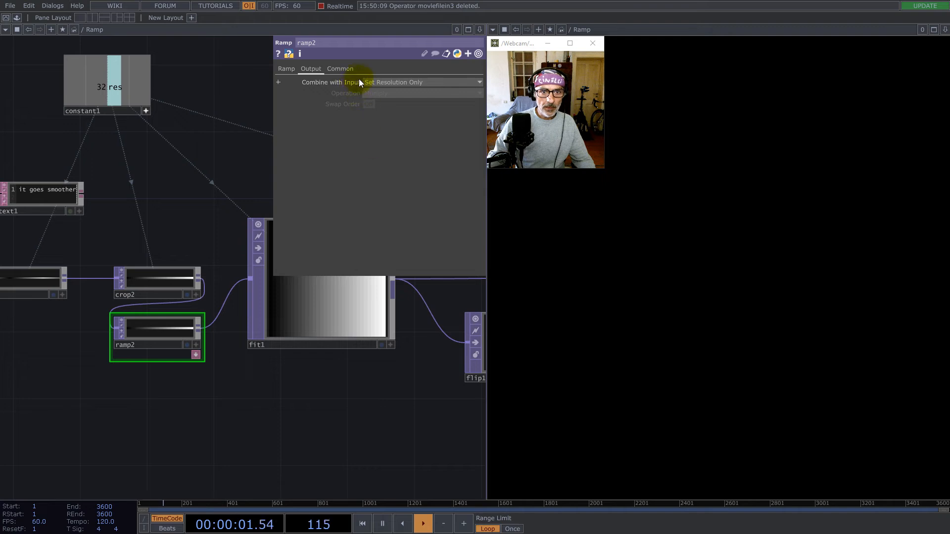
click(385, 83)
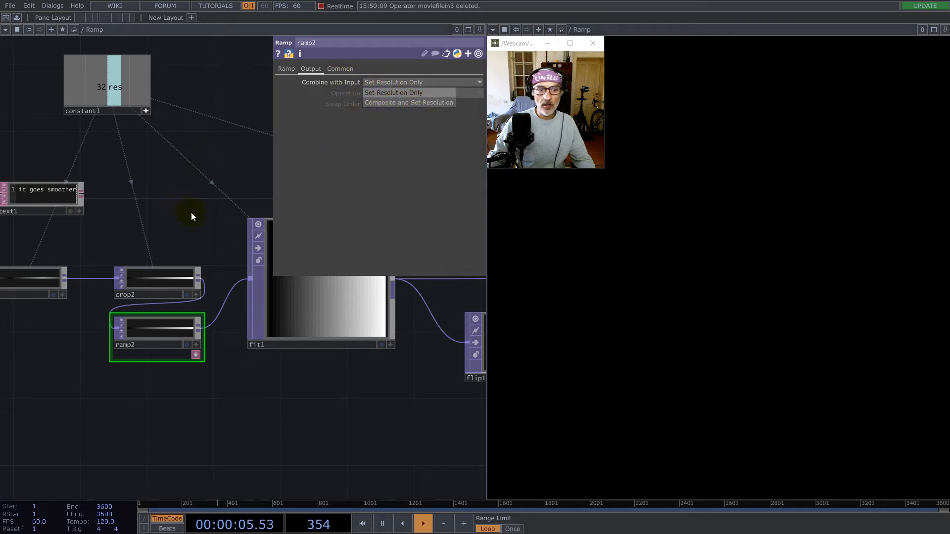
click(240, 134)
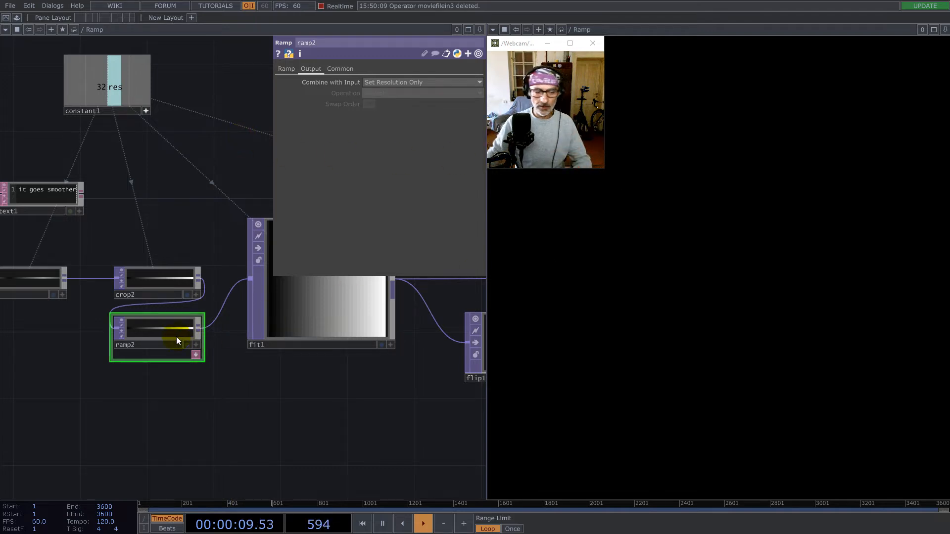
Raise the res channel of constant1 to 64
scroll(303, 426, down, 5)
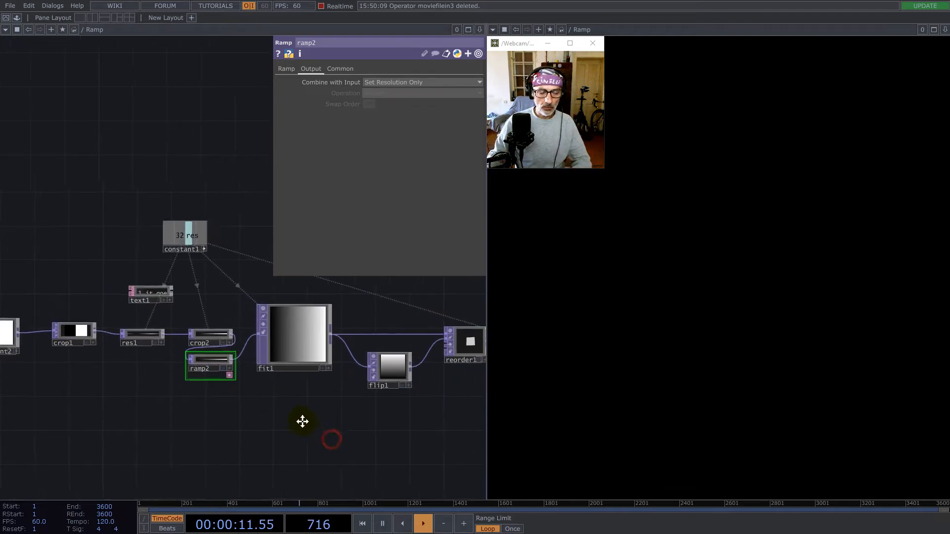
click(167, 232)
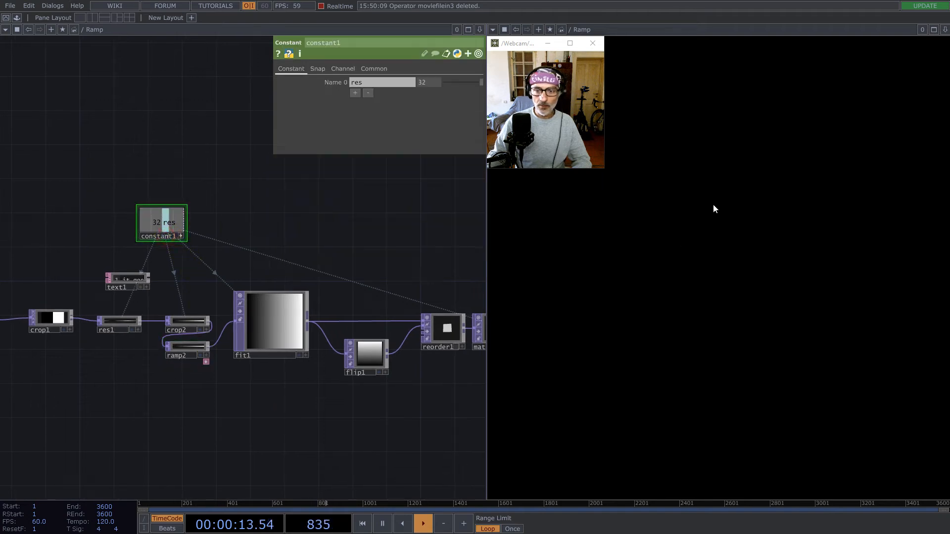
drag(414, 257, 146, 222)
mouse_move(427, 82)
mouse_down()
mouse_move(430, 68)
mouse_move(432, 83)
mouse_up()
click(430, 82)
text(64)
key(Return)
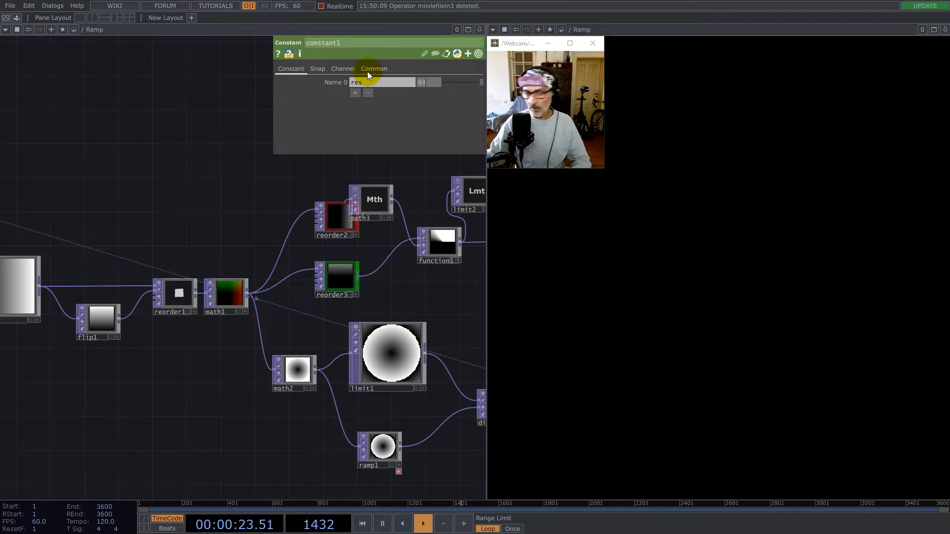
Compare the gradients of crop2 and ramp2, and review crop2's parameters and the chain from constant2 to res1
drag(247, 224, 542, 214)
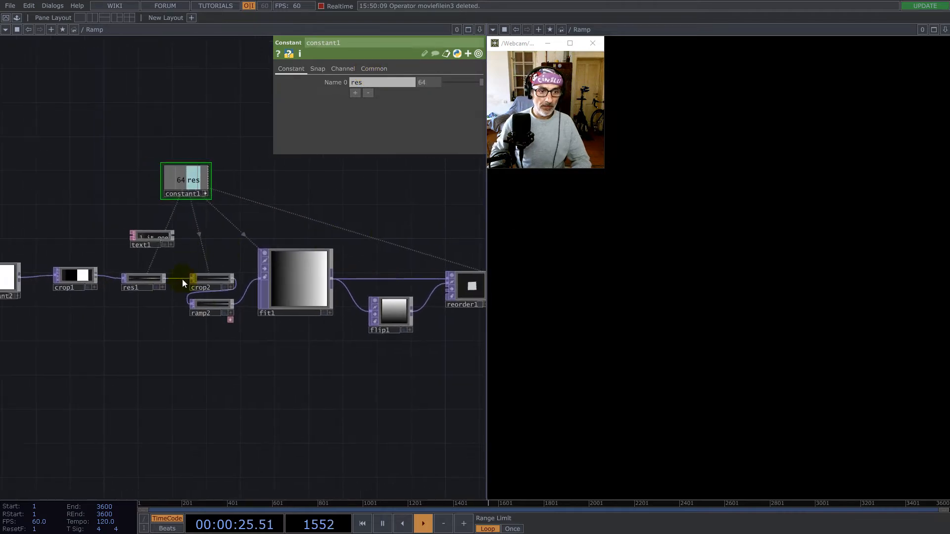
scroll(188, 281, up, 7)
mouse_move(318, 223)
mouse_down()
mouse_move(290, 184)
mouse_move(280, 205)
mouse_move(272, 193)
mouse_move(329, 212)
mouse_up()
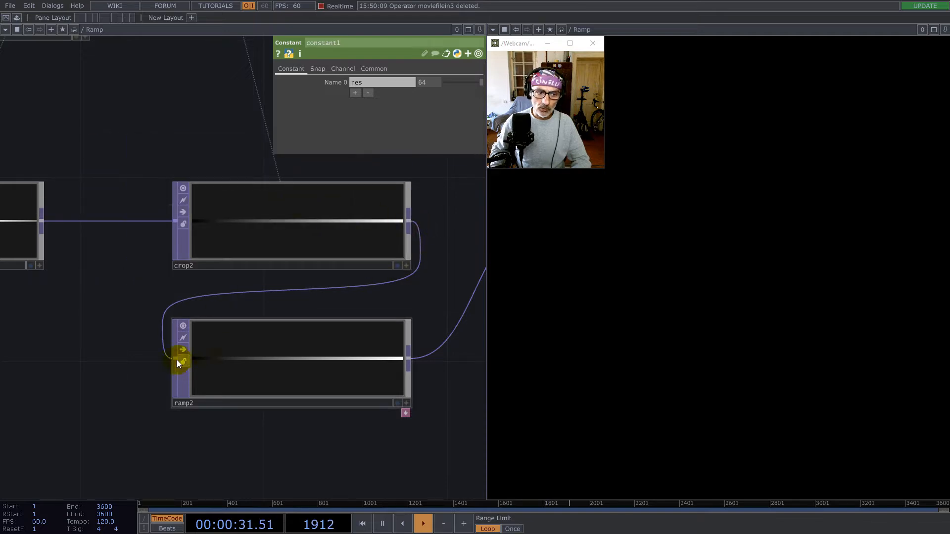
click(242, 352)
drag(213, 163, 111, 292)
click(162, 344)
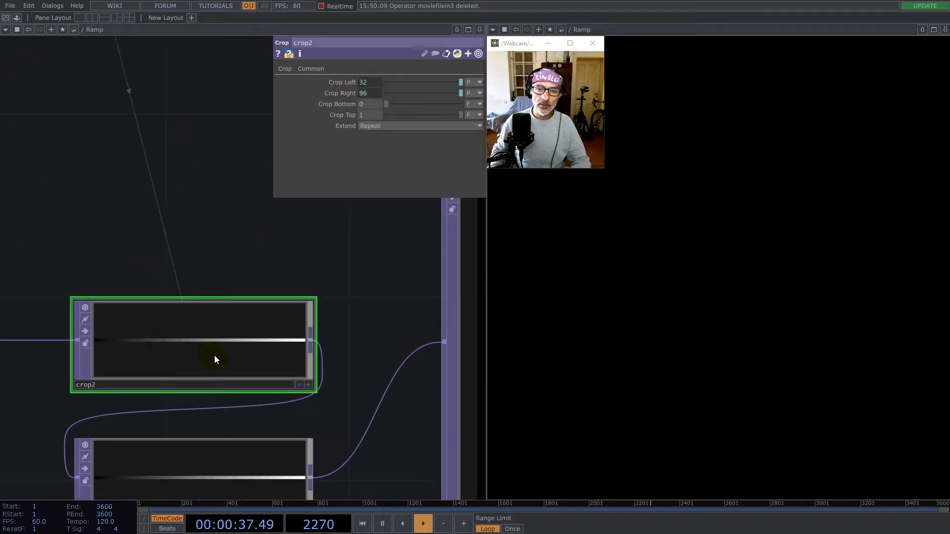
scroll(214, 355, down, 5)
drag(206, 304, 388, 264)
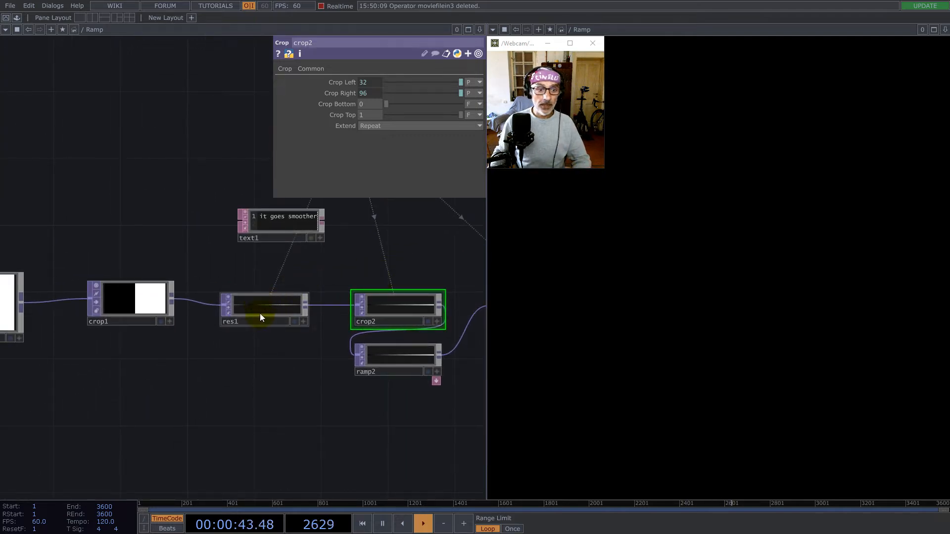
mouse_move(258, 311)
mouse_down()
mouse_move(246, 310)
mouse_move(273, 298)
mouse_move(253, 296)
mouse_move(271, 303)
mouse_up()
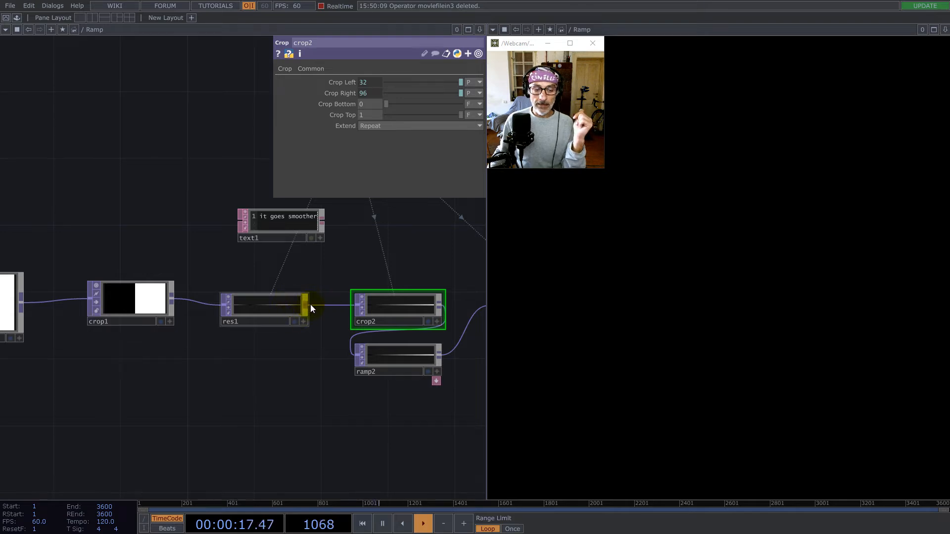
scroll(331, 284, down, 3)
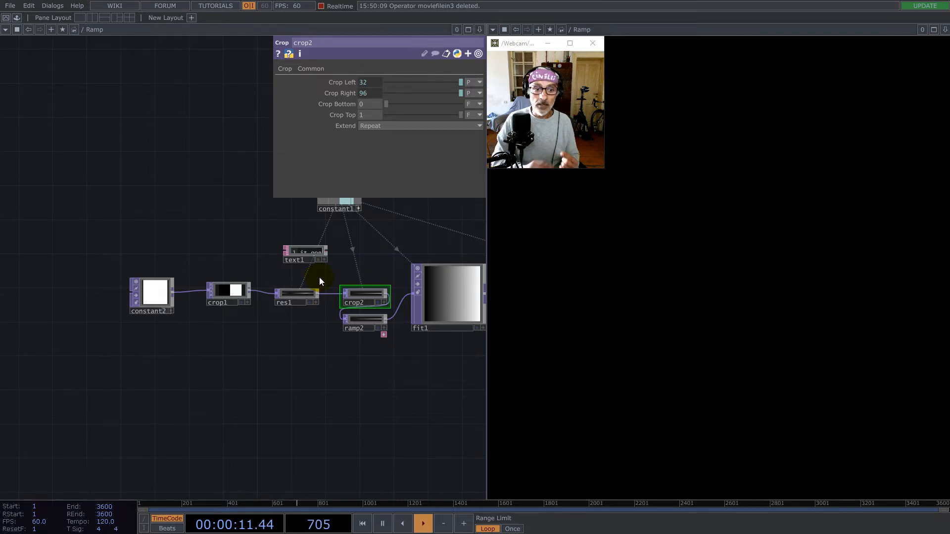
scroll(295, 302, up, 2)
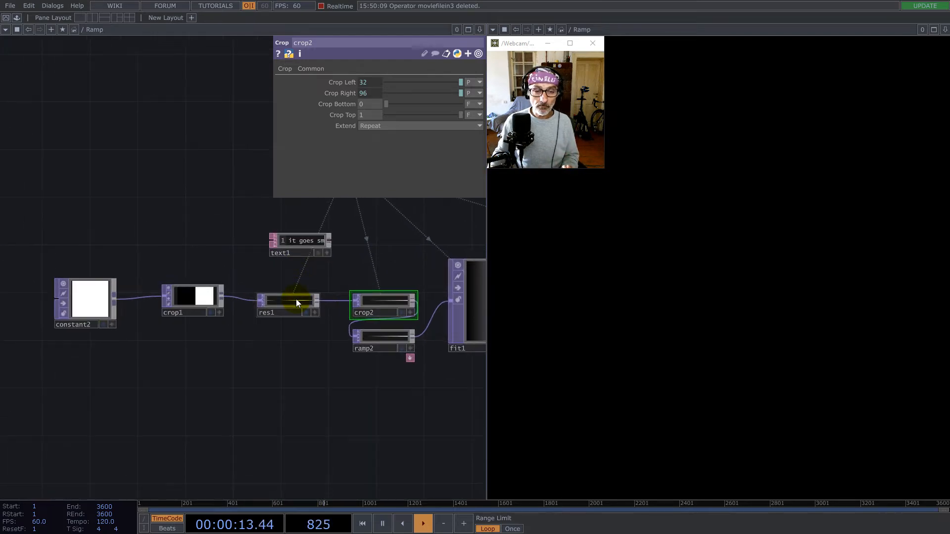
Leave the Ramp component and enter the project1 network
scroll(295, 302, down, 5)
scroll(296, 299, down, 8)
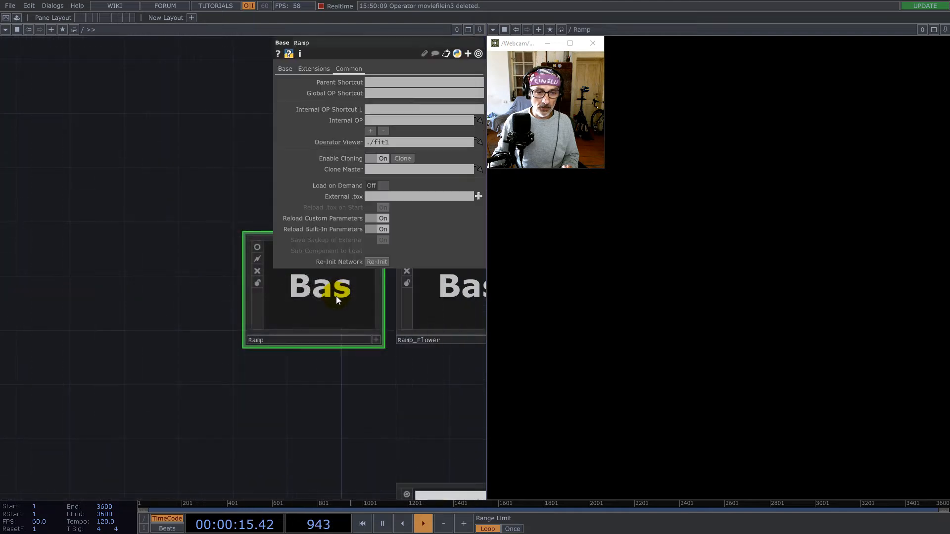
scroll(271, 301, down, 3)
click(338, 364)
key(i)
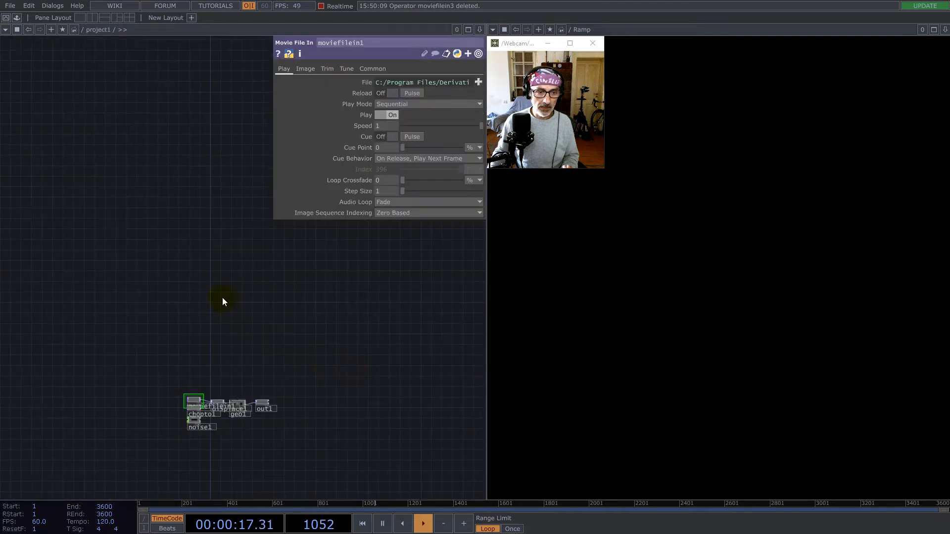
drag(223, 299, 208, 270)
Close the second pane showing the Ramp output and frame all operators of the project1 network
click(944, 29)
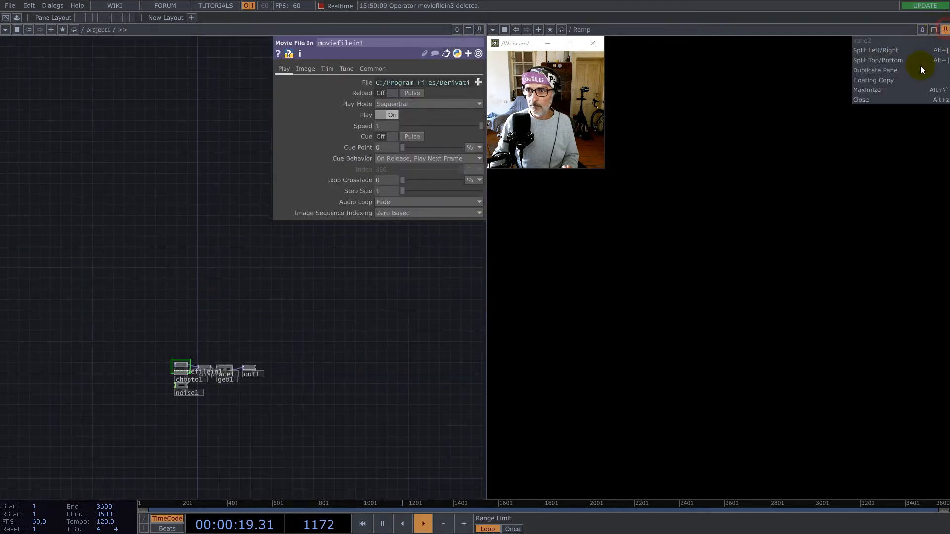
click(897, 100)
key(h)
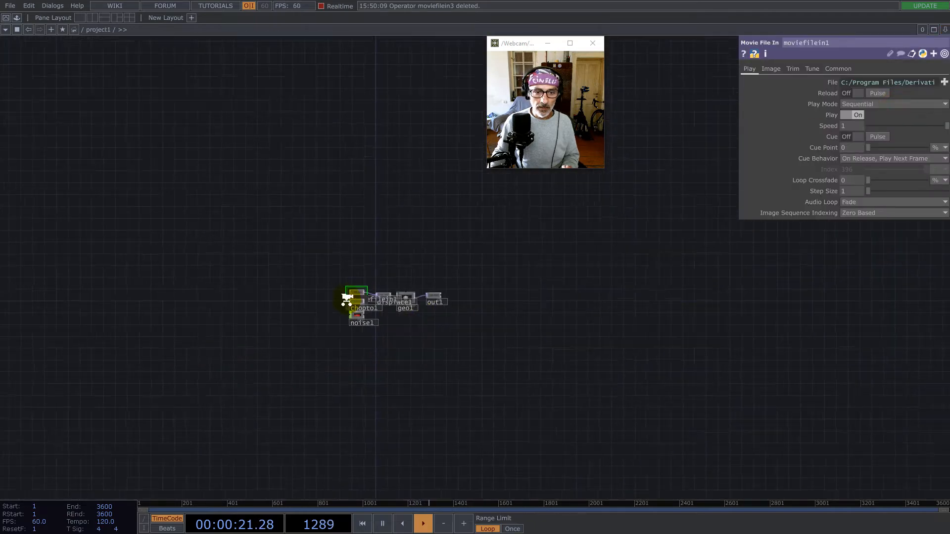
Delete all operators in the project1 network and go back up to the root network
drag(729, 382, 237, 242)
key(Delete)
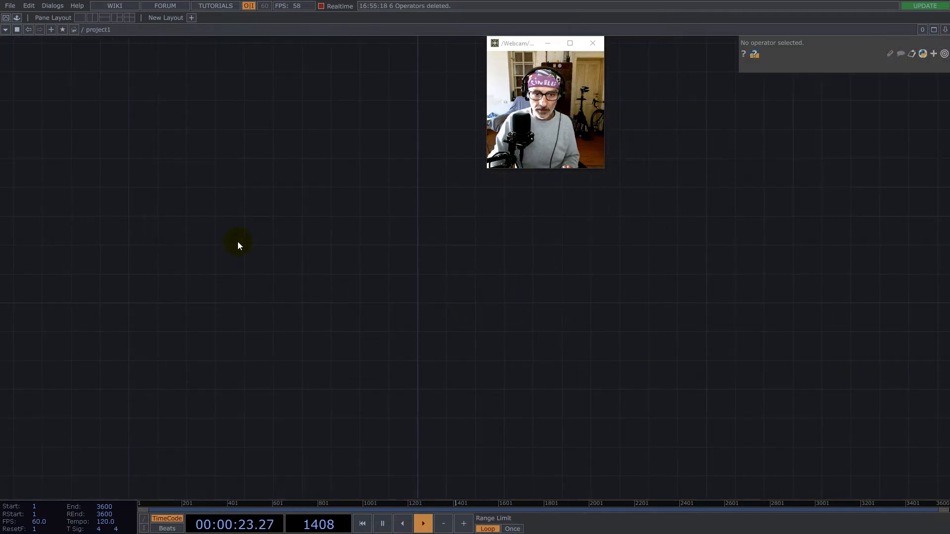
key(u)
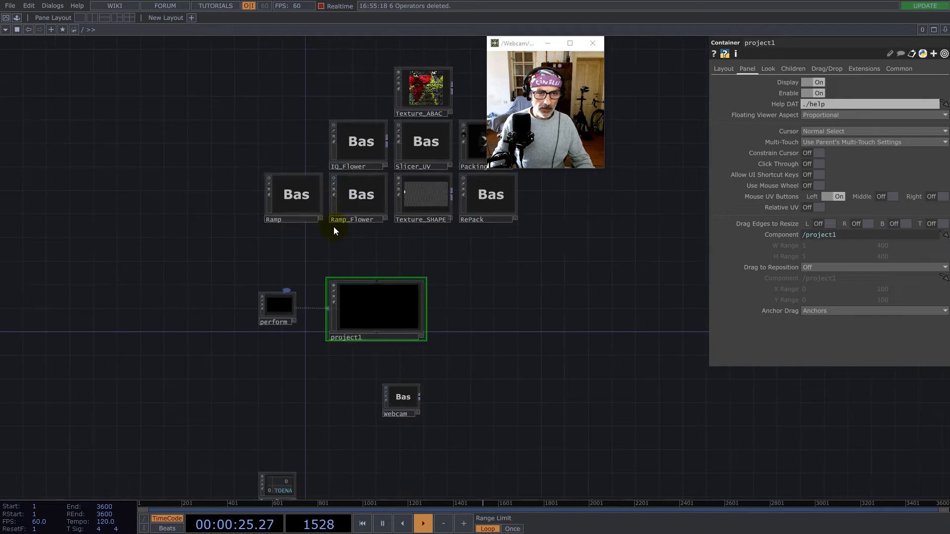
In the Ramp component, move constant1 above the first operators and copy it together with constant2, crop1 and res1
click(299, 199)
key(i)
drag(77, 143, 293, 165)
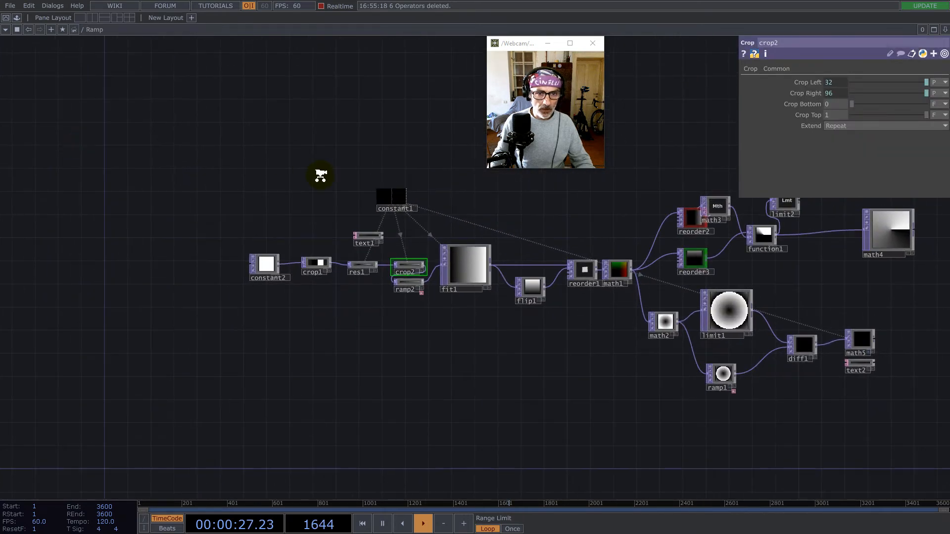
middle_drag(318, 176, 507, 236)
click(516, 238)
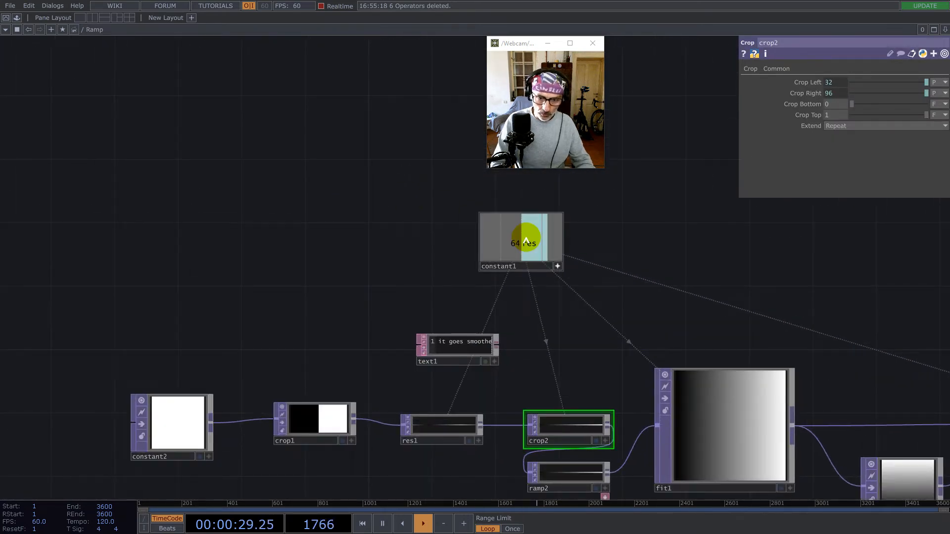
drag(547, 257, 261, 289)
drag(462, 474, 129, 391)
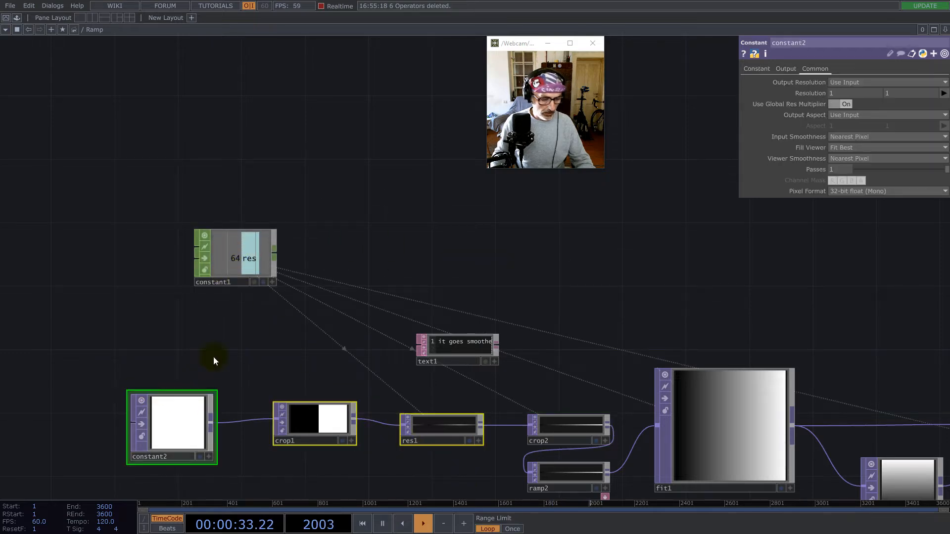
drag(171, 154, 283, 312)
key(ctrl+c)
Paste the four copied operators into the empty project1 network and arrange constant1 above res1
scroll(361, 269, down, 10)
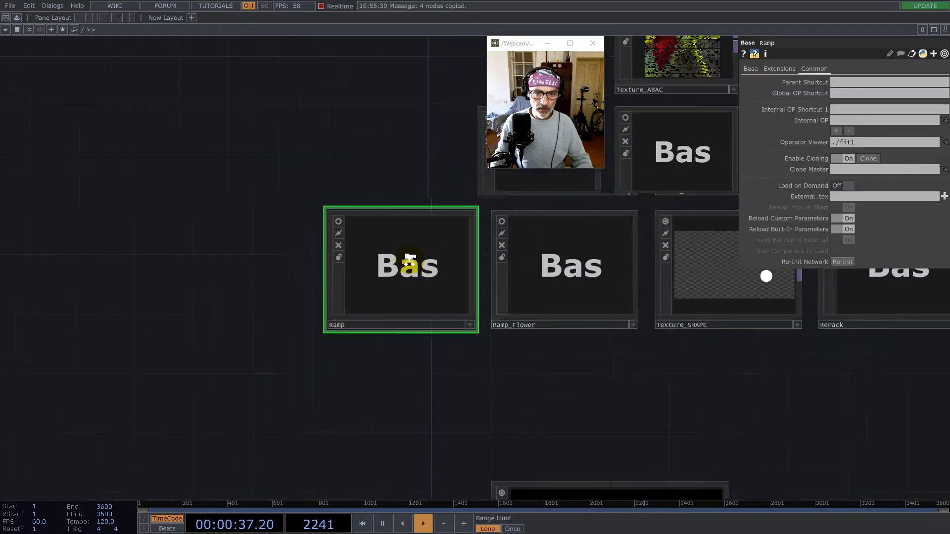
scroll(409, 259, down, 5)
double_click(485, 365)
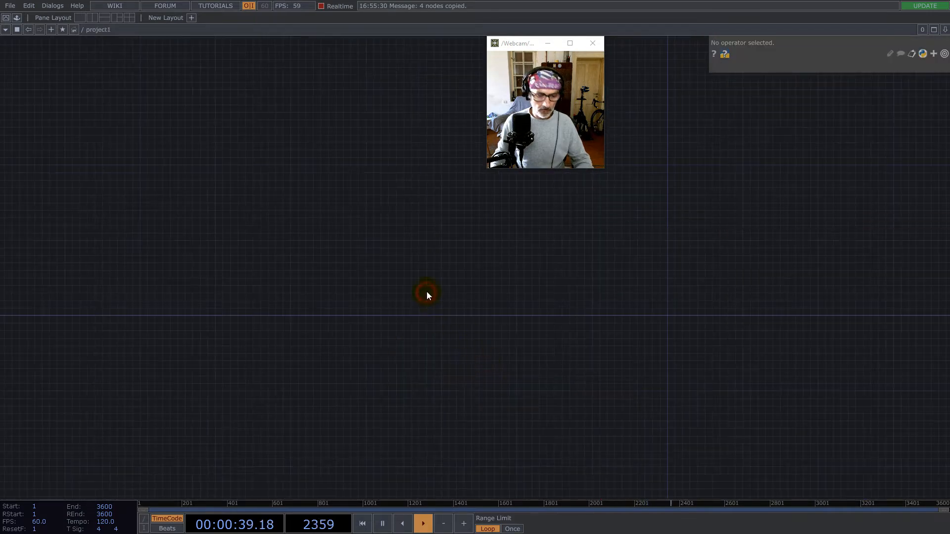
key(ctrl+v)
drag(566, 340, 738, 380)
drag(513, 284, 117, 254)
scroll(232, 341, up, 6)
click(408, 379)
drag(394, 266, 143, 255)
drag(229, 92, 624, 211)
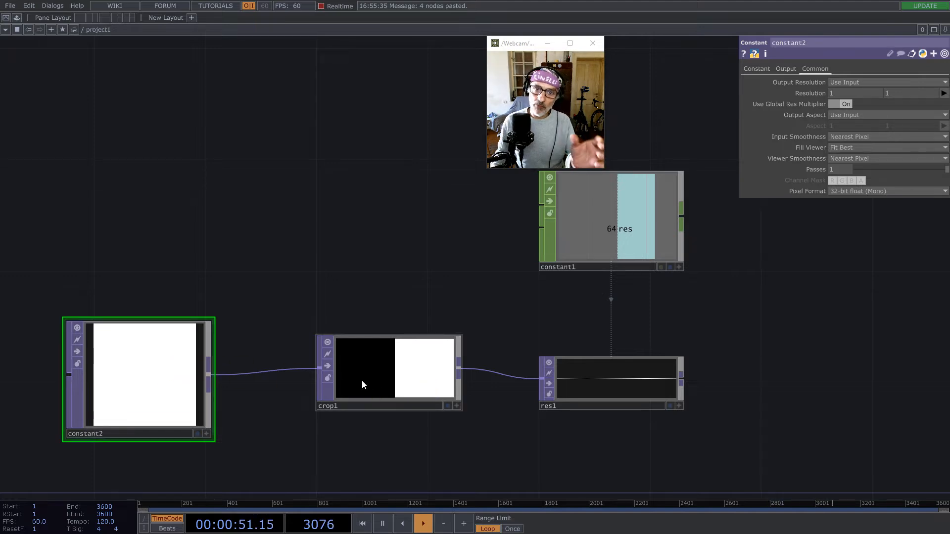
Review res1's common resolution parameters and append a Crop TOP to res1's output
click(607, 379)
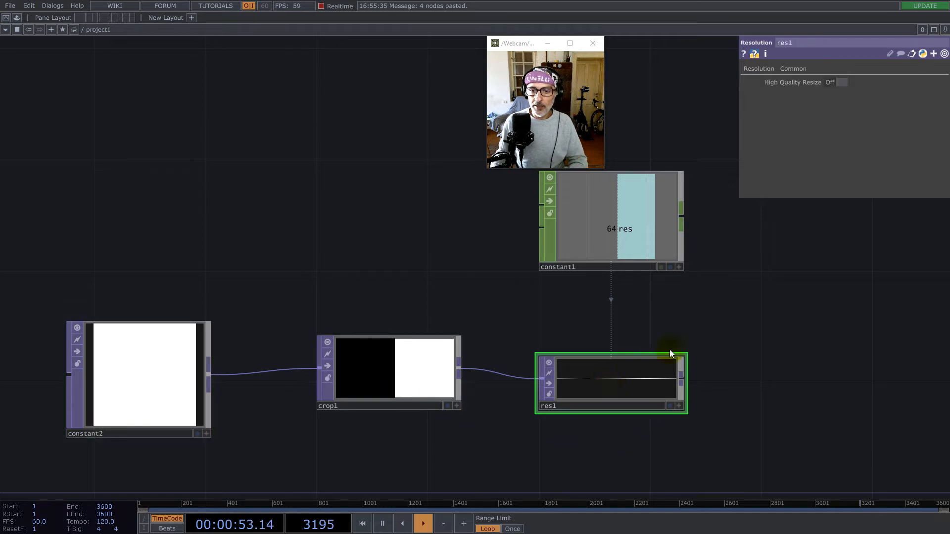
click(792, 69)
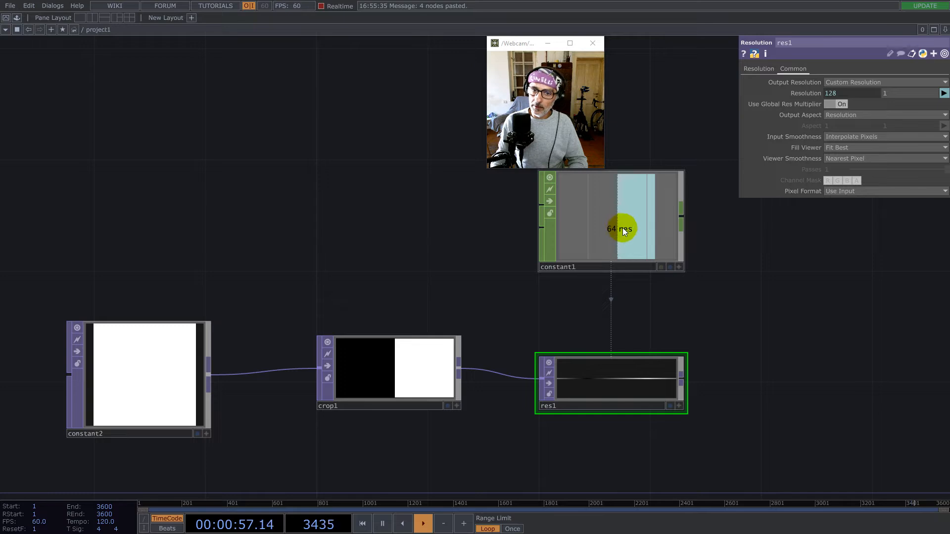
drag(768, 354, 372, 353)
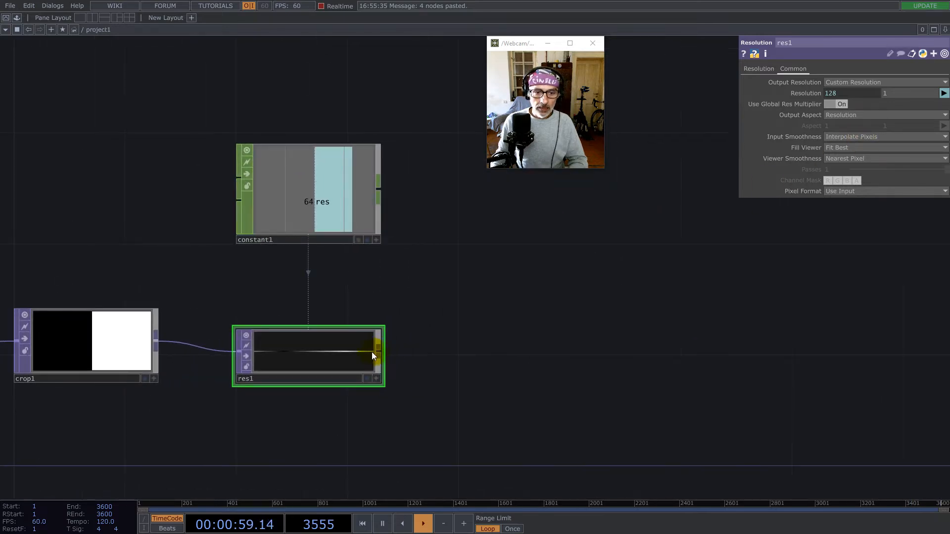
right_click(378, 349)
text(c)
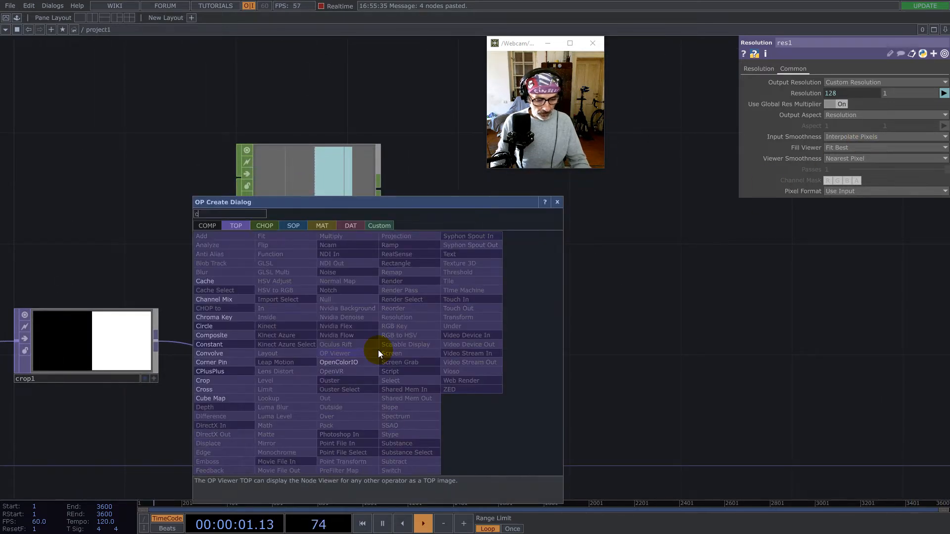
click(208, 380)
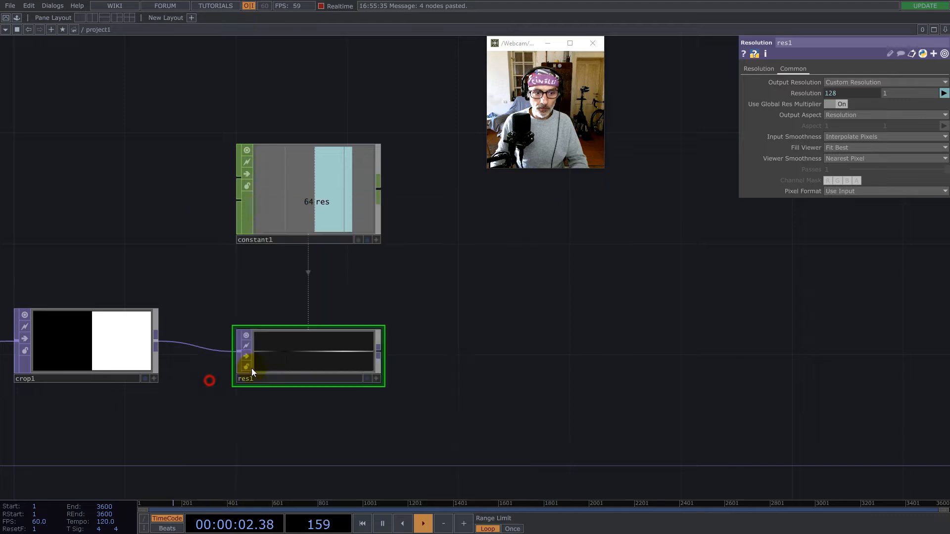
click(509, 348)
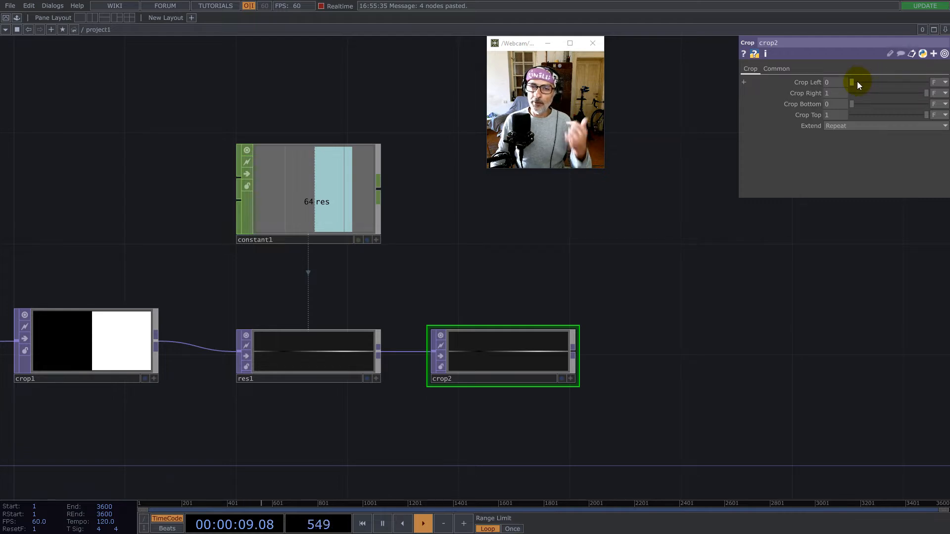
Set crop2's Crop Left to 1/4 and its Crop Right to 3/4
click(835, 82)
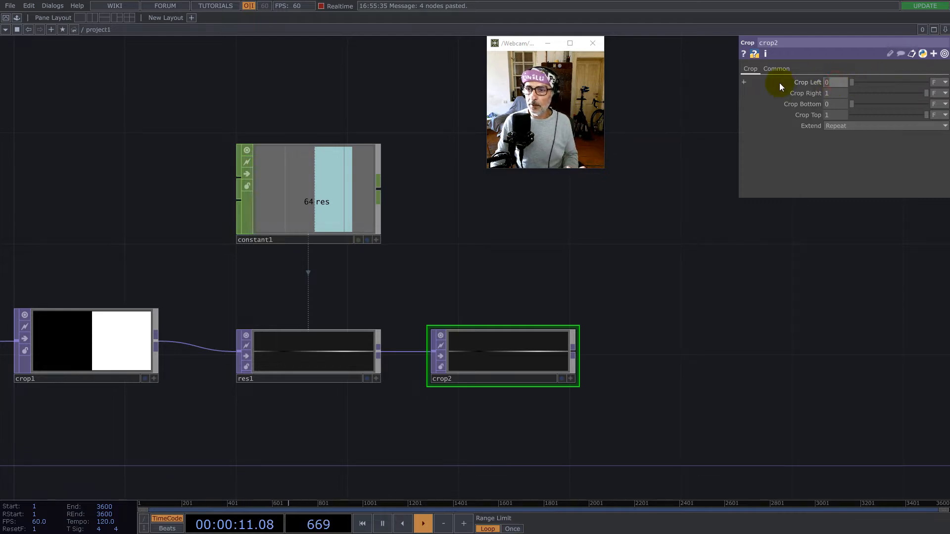
text(1/4)
key(Return)
text(3/4)
key(Return)
Set the res channel of constant1 to 32
key(shift+h)
scroll(378, 346, down, 8)
click(257, 143)
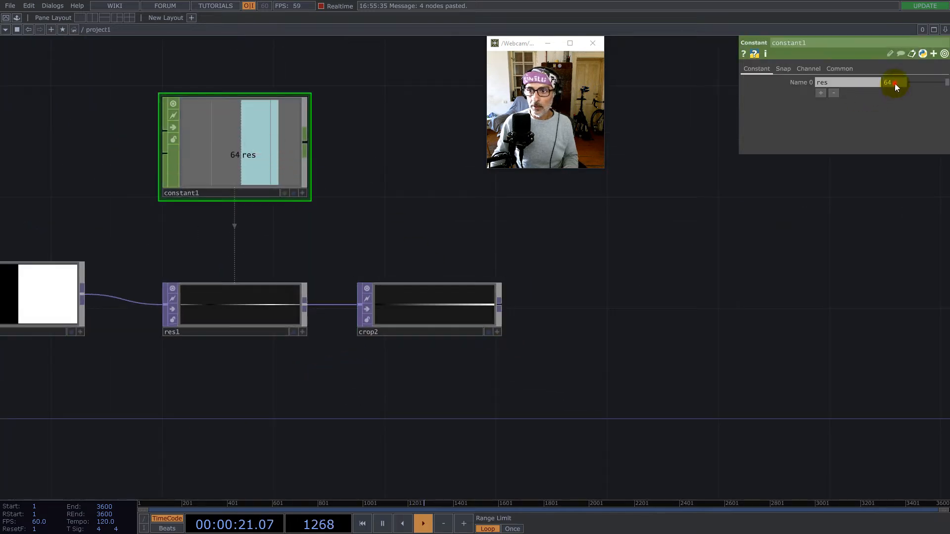
drag(895, 84, 821, 83)
text(32)
key(Return)
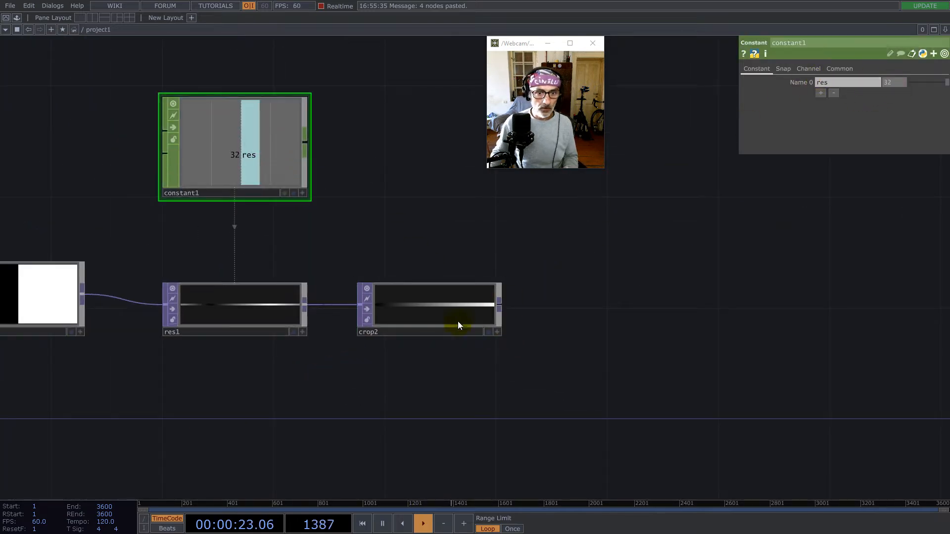
Set crop2's input and viewer smoothness to Nearest Pixel
scroll(458, 322, up, 5)
click(414, 274)
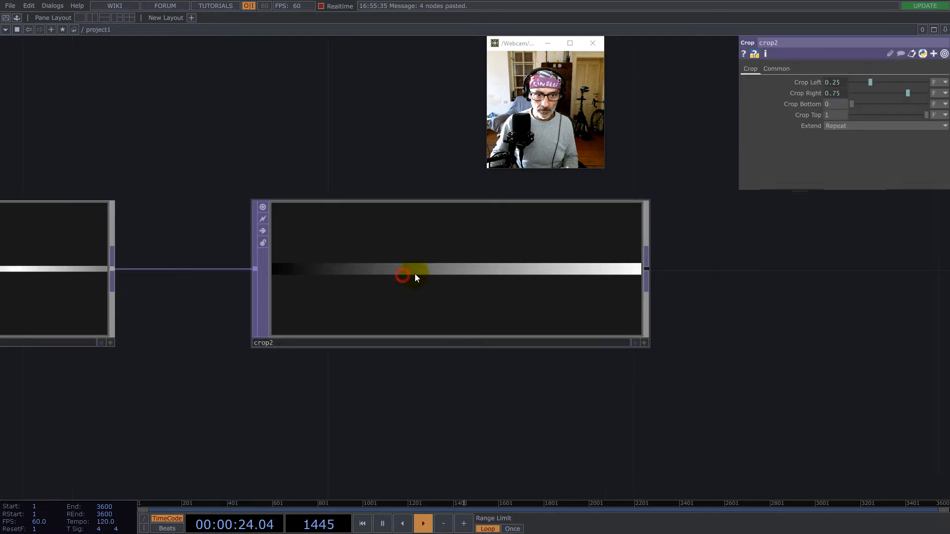
click(776, 69)
click(862, 158)
click(863, 178)
scroll(242, 373, down, 3)
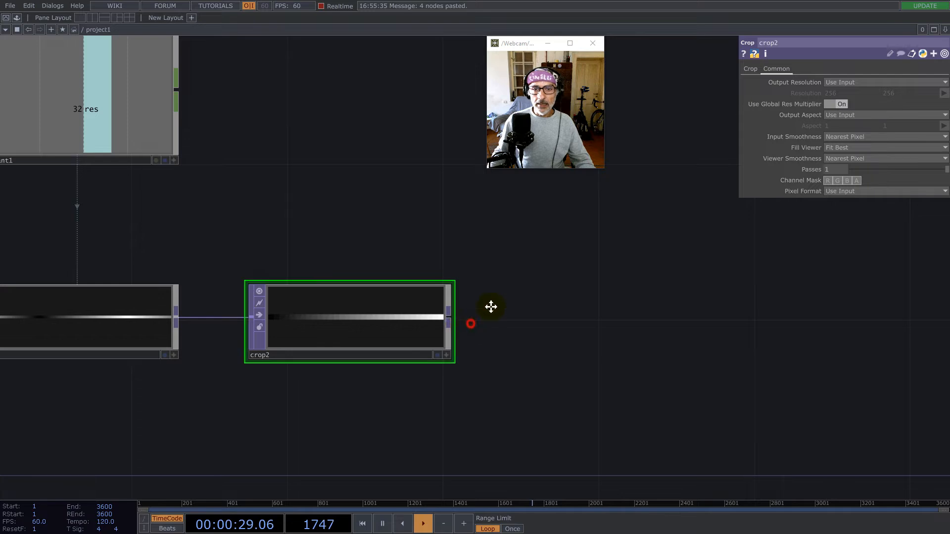
drag(484, 313, 521, 283)
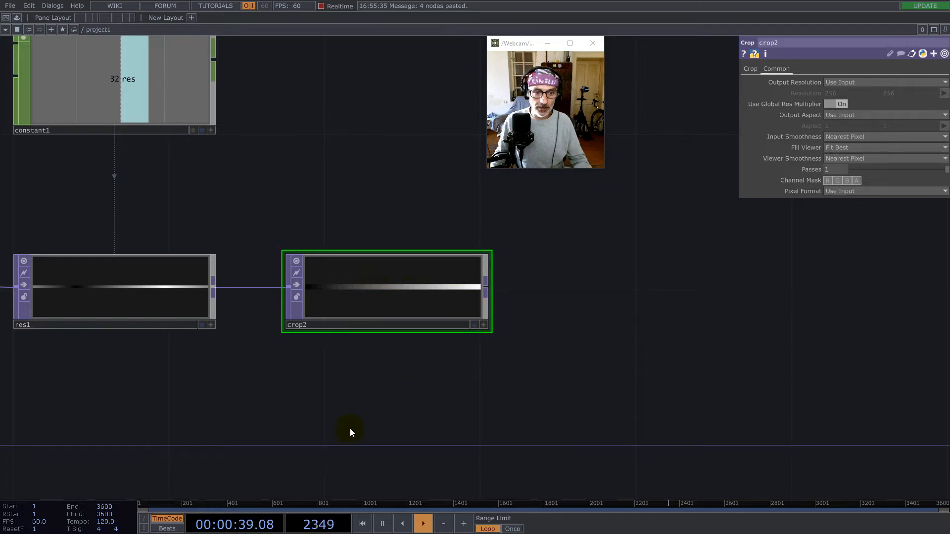
Add a Ramp TOP below crop2
key(a)
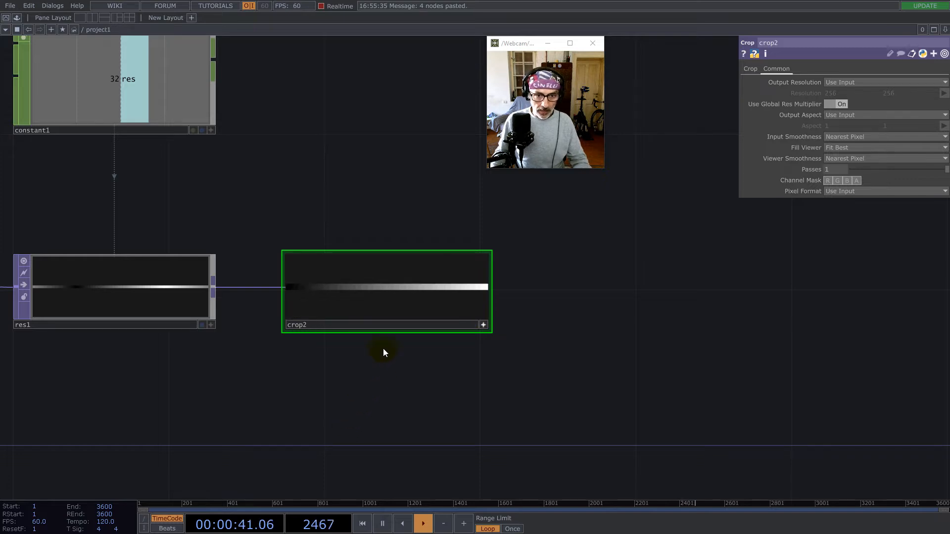
click(483, 324)
double_click(337, 438)
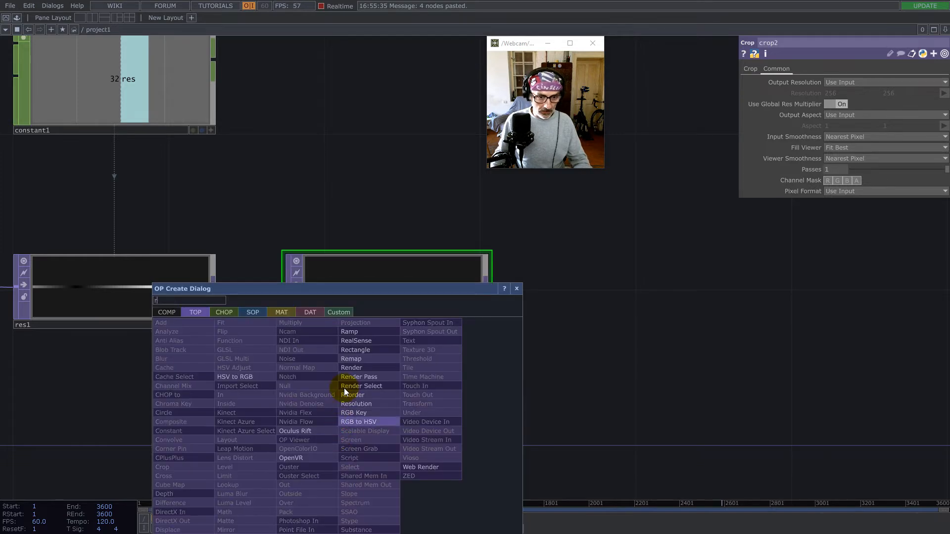
click(353, 328)
click(384, 388)
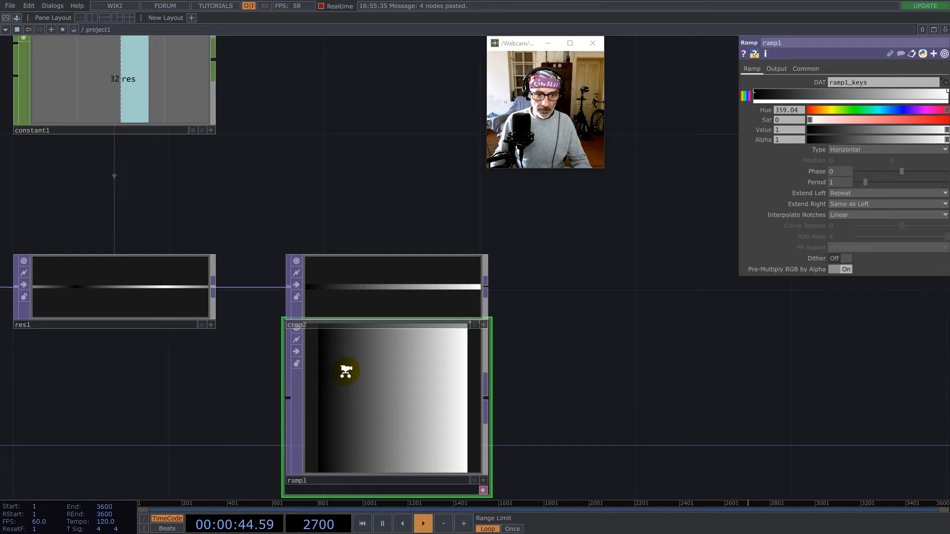
Drive ramp1's horizontal resolution with constant1's res channel and set its vertical resolution to 1
scroll(347, 376, down, 3)
click(230, 217)
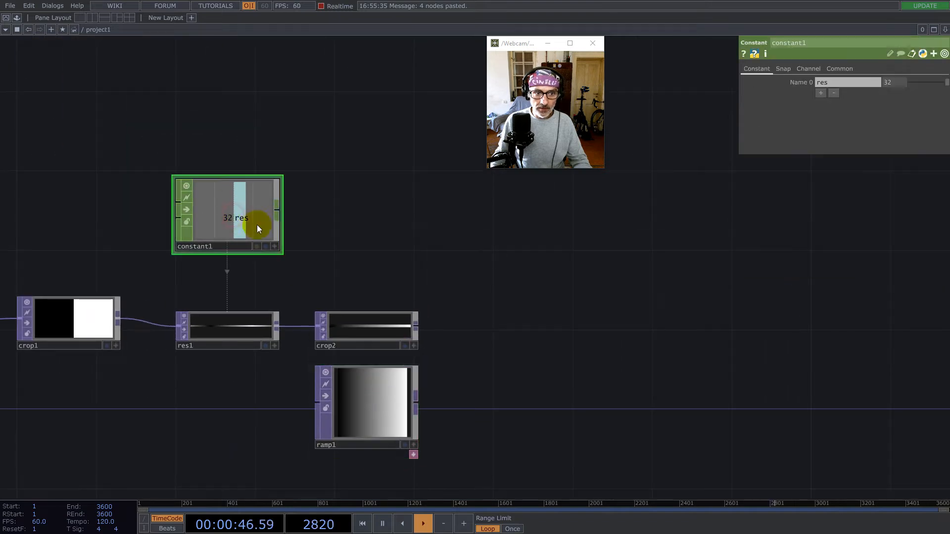
click(275, 246)
drag(237, 218, 853, 91)
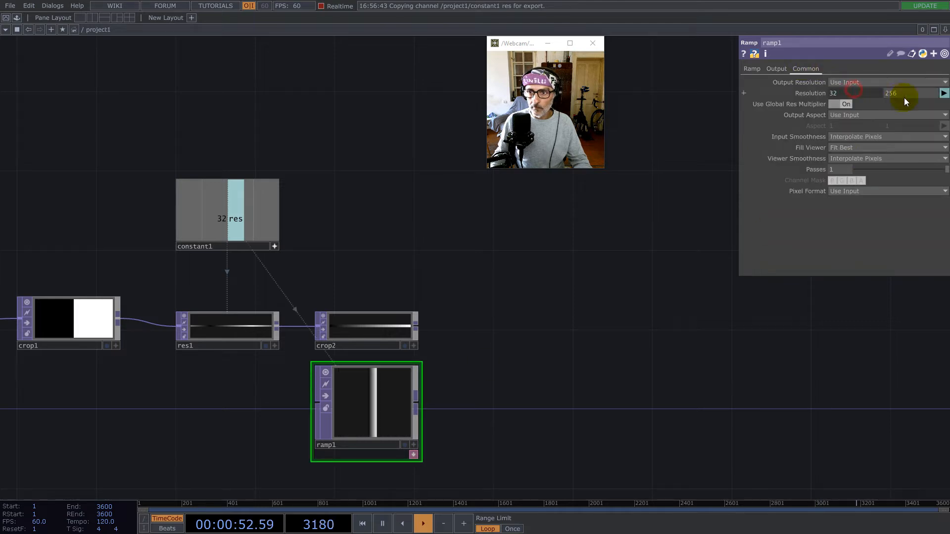
text(1)
key(Return)
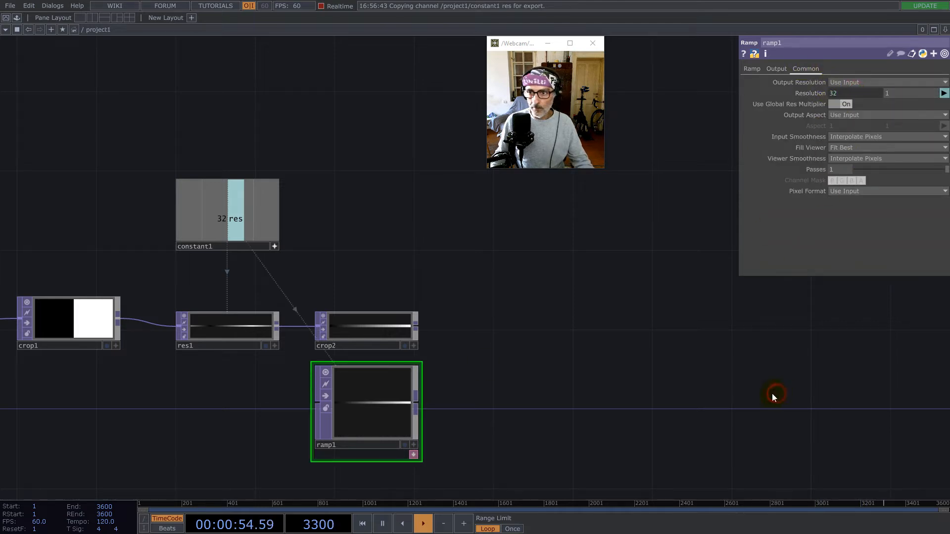
Check ramp1's Combine with Input options and place ramp1 directly below crop2
scroll(391, 408, up, 3)
drag(444, 333, 443, 396)
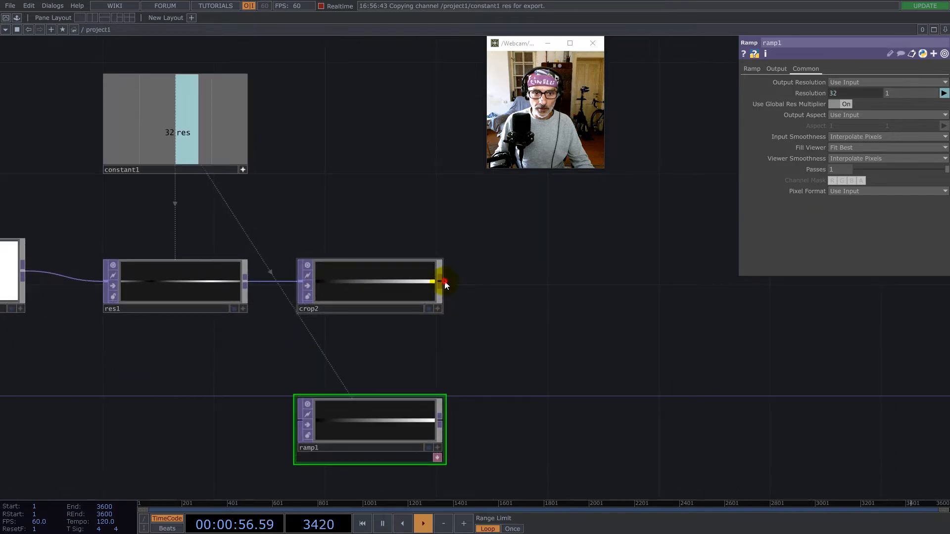
drag(441, 282, 270, 436)
click(367, 429)
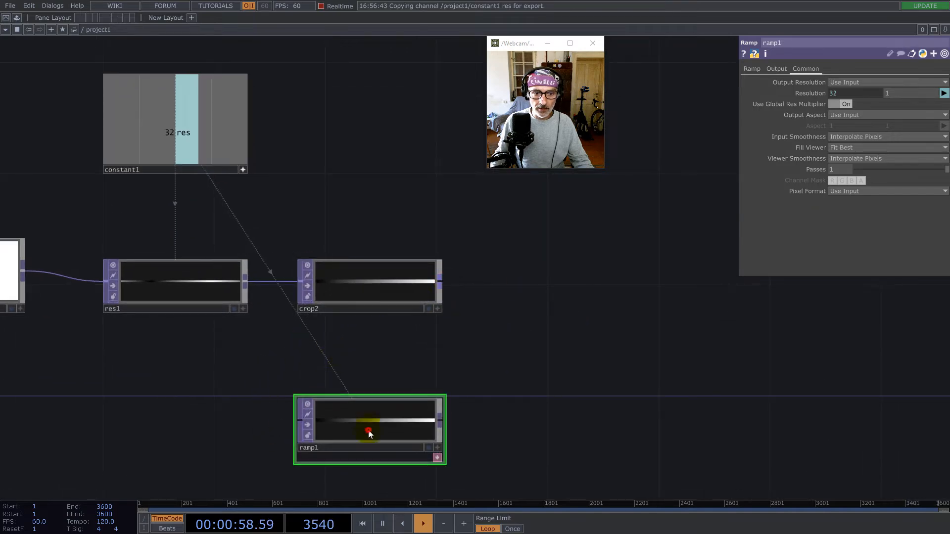
click(776, 69)
click(873, 82)
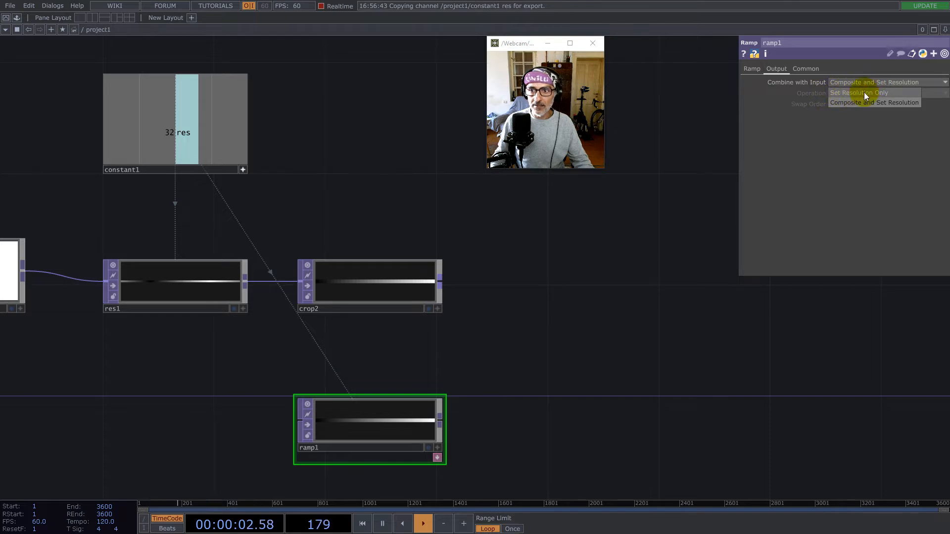
click(609, 302)
drag(380, 431, 391, 366)
Set ramp1's pixel format to 32-bit float (Mono) and its input and viewer smoothness to Nearest Pixel
click(805, 69)
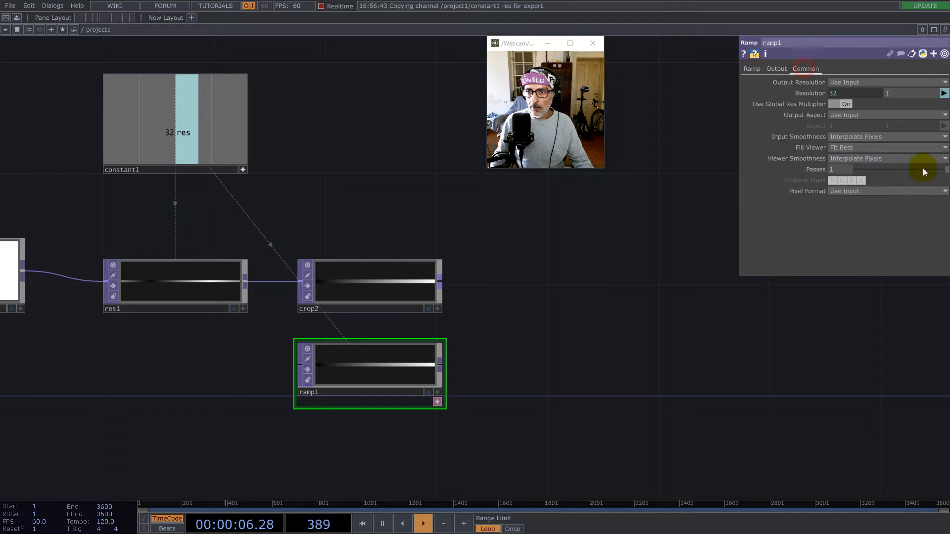
click(892, 191)
click(844, 329)
drag(589, 348, 509, 352)
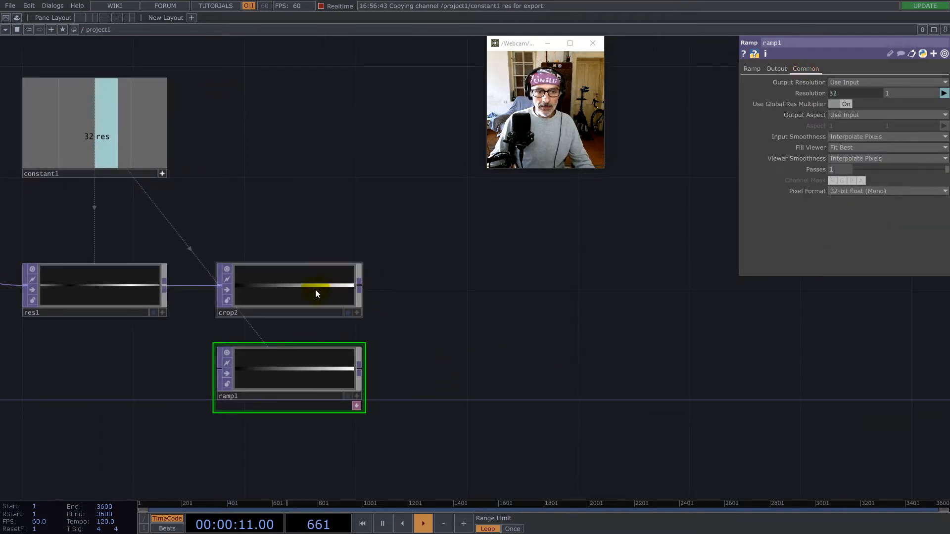
scroll(317, 346, up, 3)
click(307, 409)
click(858, 137)
click(857, 147)
click(854, 158)
click(850, 169)
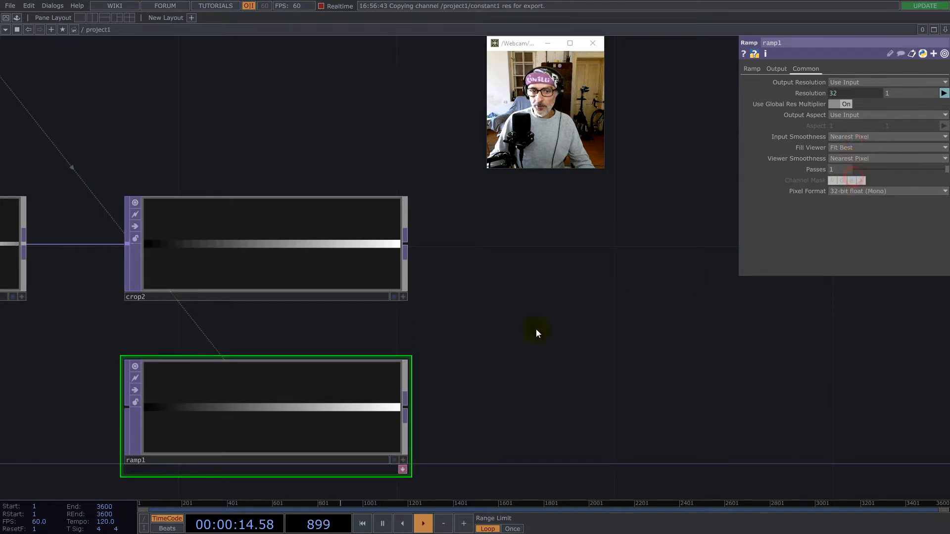
Add a Difference TOP fed by crop2 and ramp1, place it after them and inspect its output up close
scroll(448, 312, down, 2)
click(416, 268)
text(d)
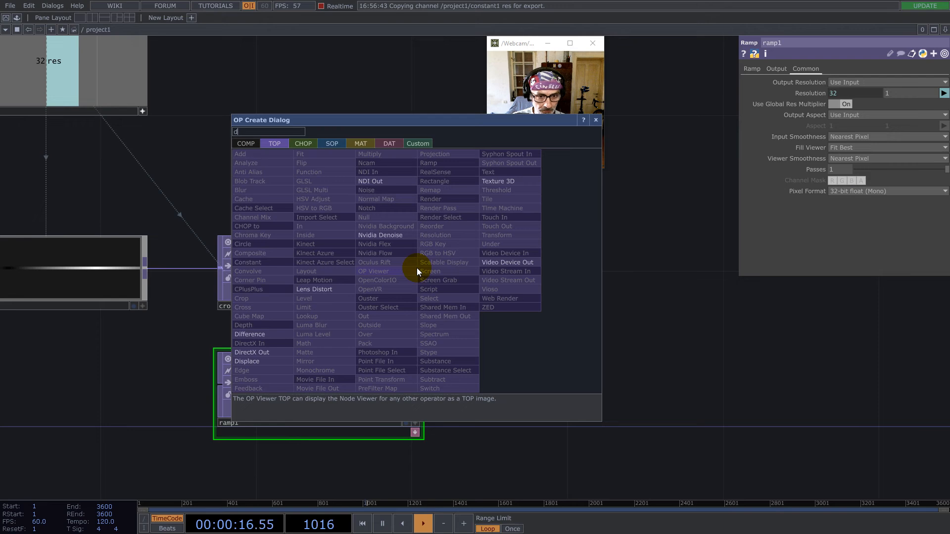
click(252, 334)
click(653, 359)
click(418, 385)
click(528, 351)
drag(603, 351, 599, 307)
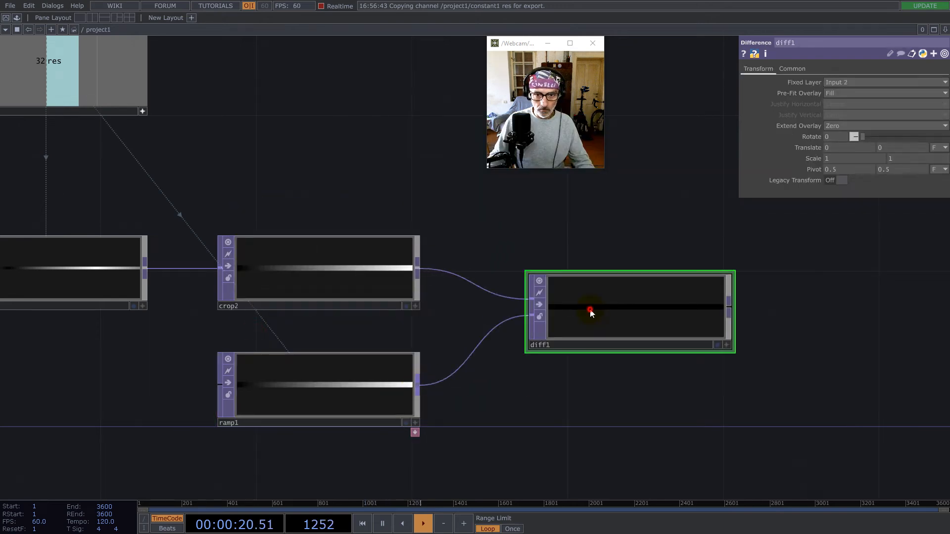
drag(820, 307, 454, 263)
scroll(299, 302, up, 5)
scroll(358, 257, down, 5)
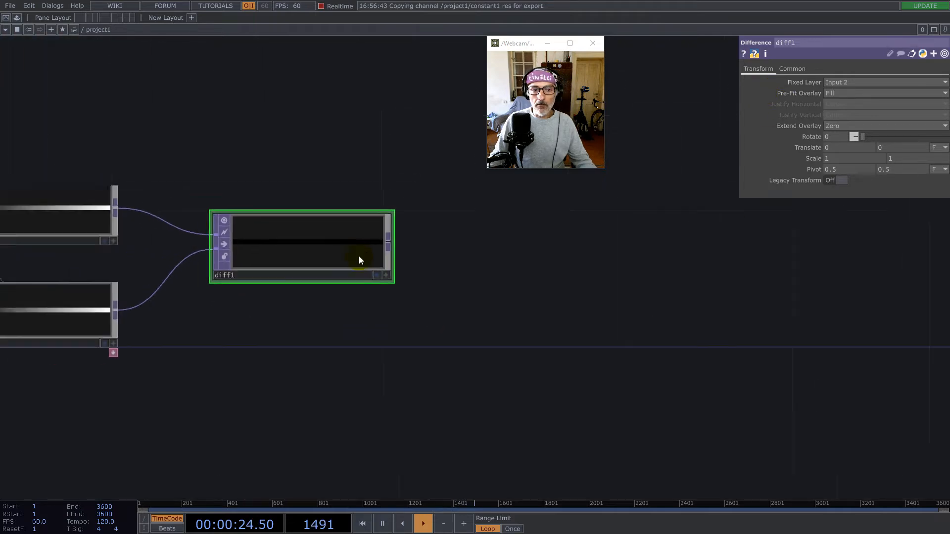
Add a Math TOP fed by diff1 and place it to the right of the Difference TOP
click(382, 273)
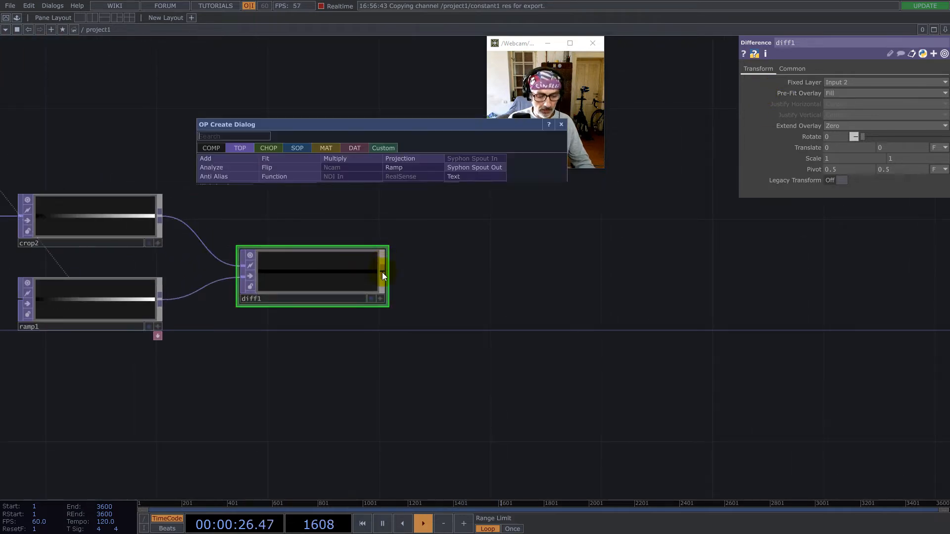
text(ma)
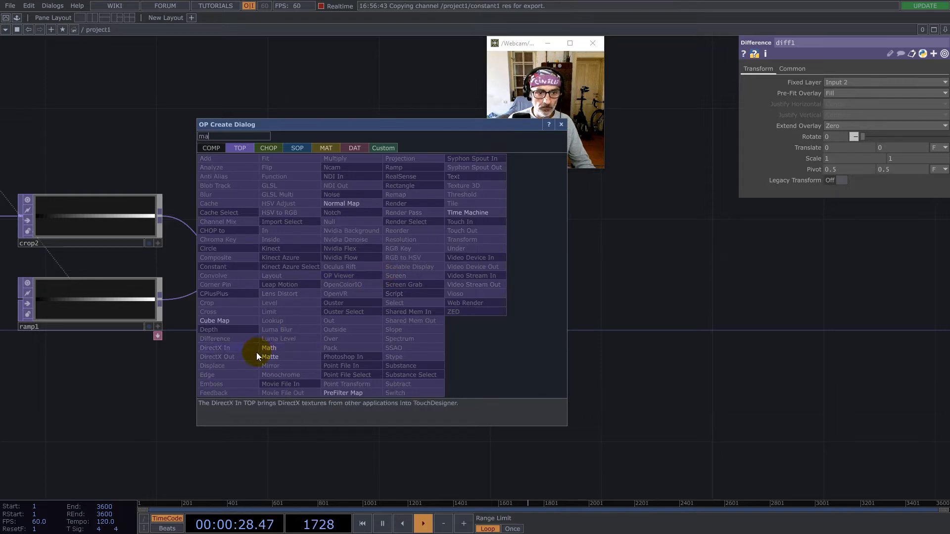
click(270, 348)
click(662, 267)
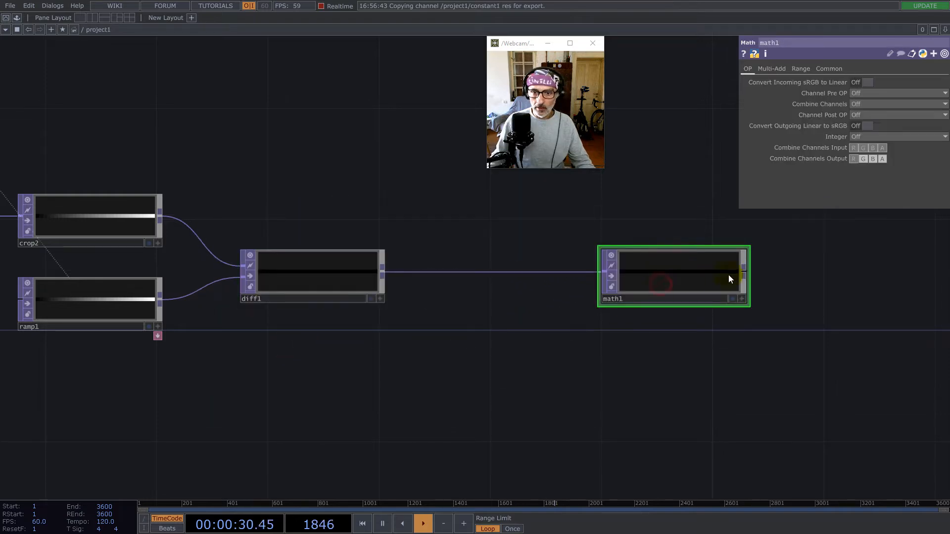
drag(684, 375, 712, 354)
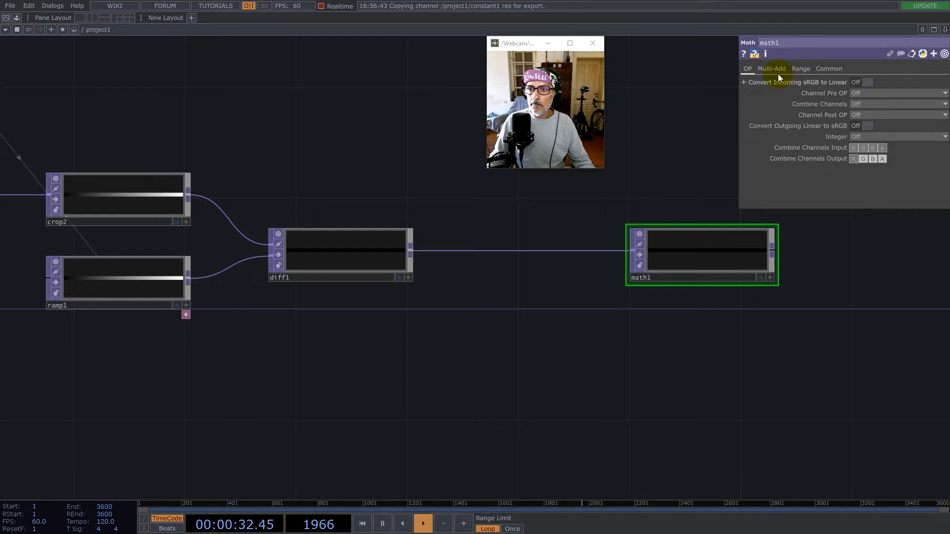
Set math1's Integer option to Ceiling and move the node closer to diff1
click(864, 135)
click(860, 159)
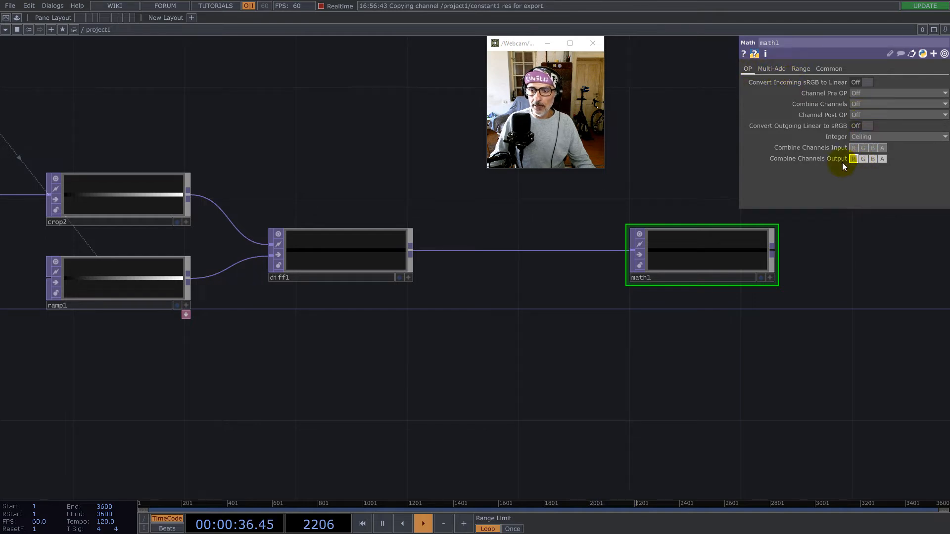
drag(597, 186, 653, 247)
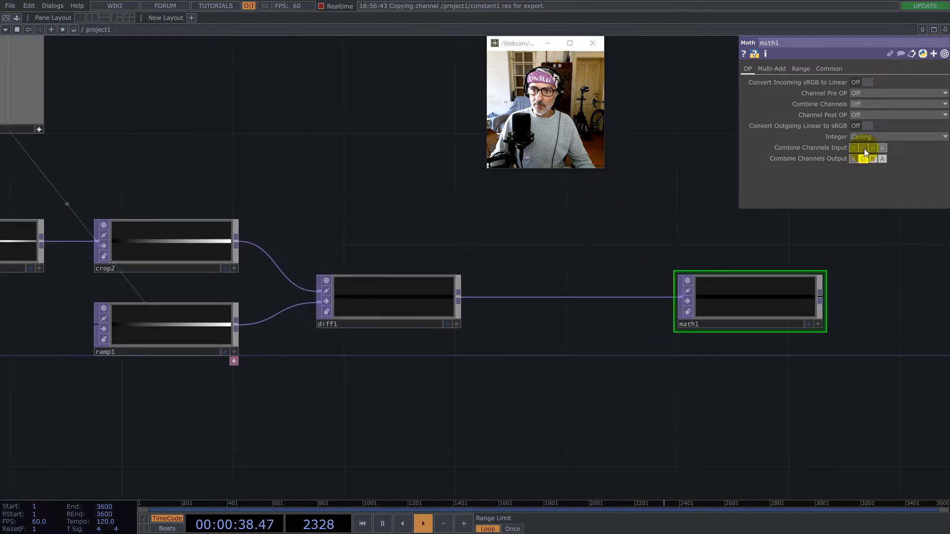
drag(757, 294, 673, 270)
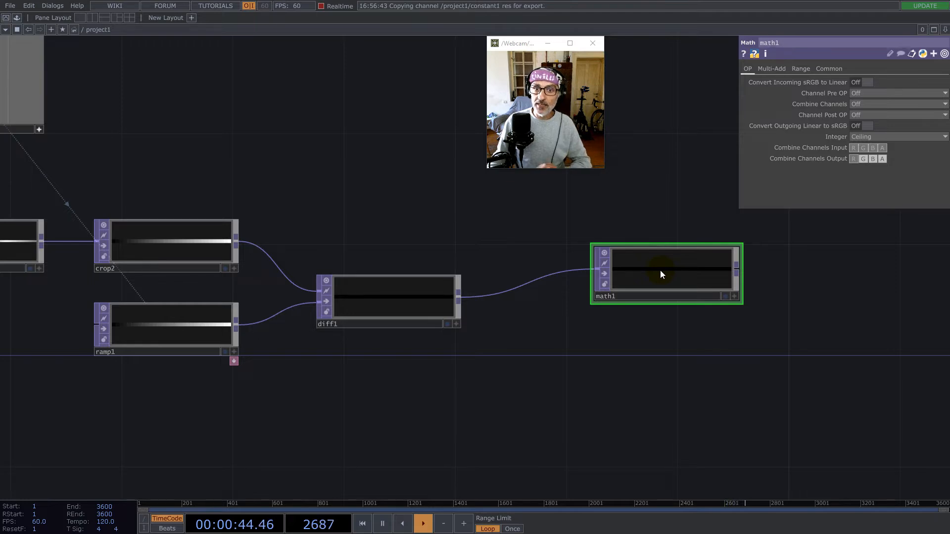
Select all the operators together with math1 and set their input and viewer smoothness to Nearest Pixel
drag(282, 219, 529, 210)
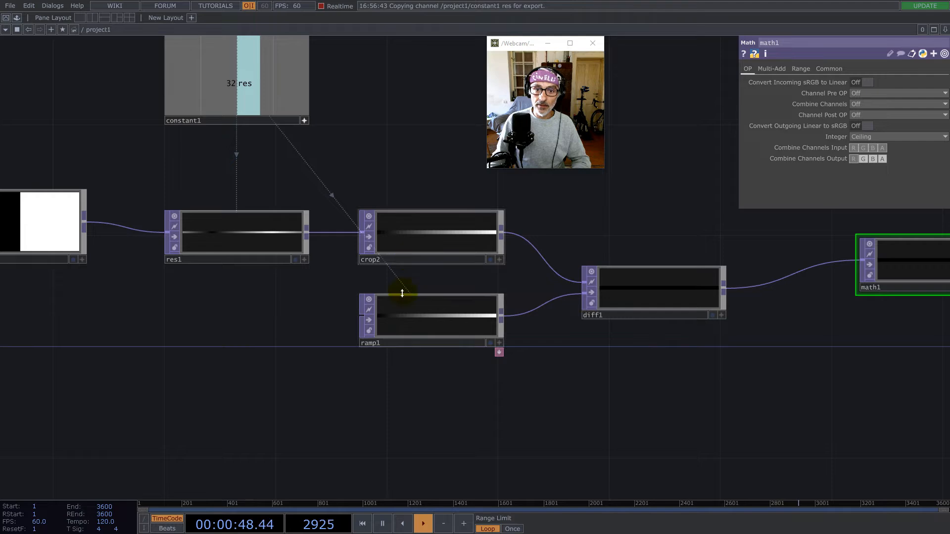
drag(699, 207, 504, 304)
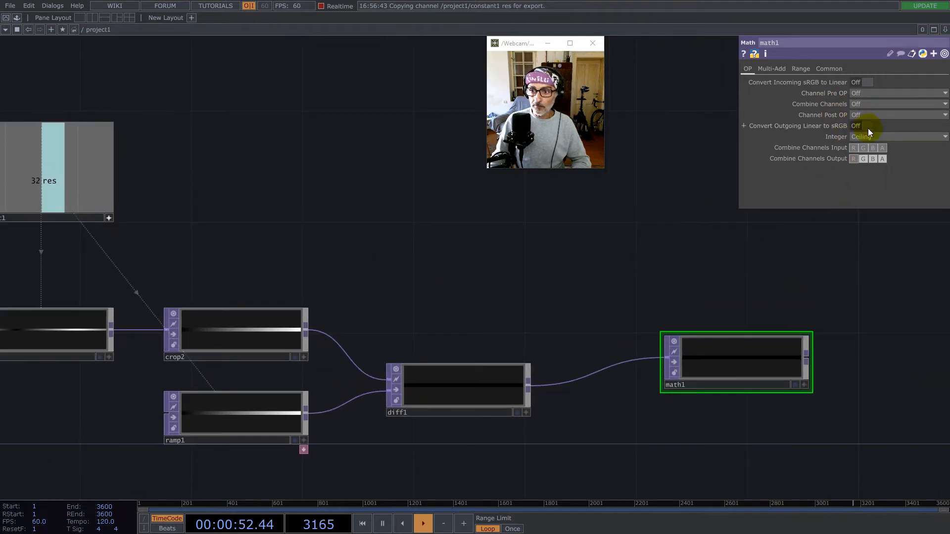
click(835, 72)
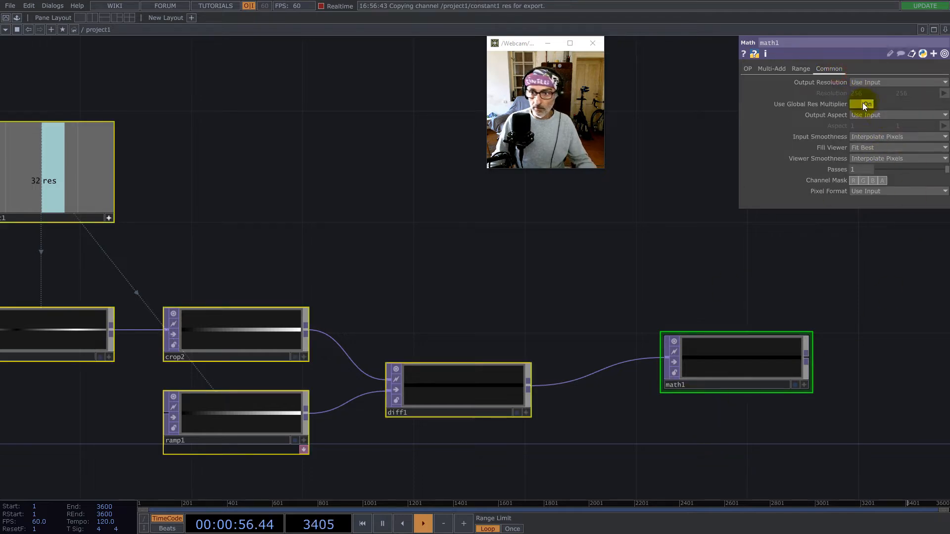
click(866, 138)
click(869, 147)
click(870, 161)
click(873, 180)
Set res1's input smoothness back to Interpolate Pixels
drag(236, 208, 455, 184)
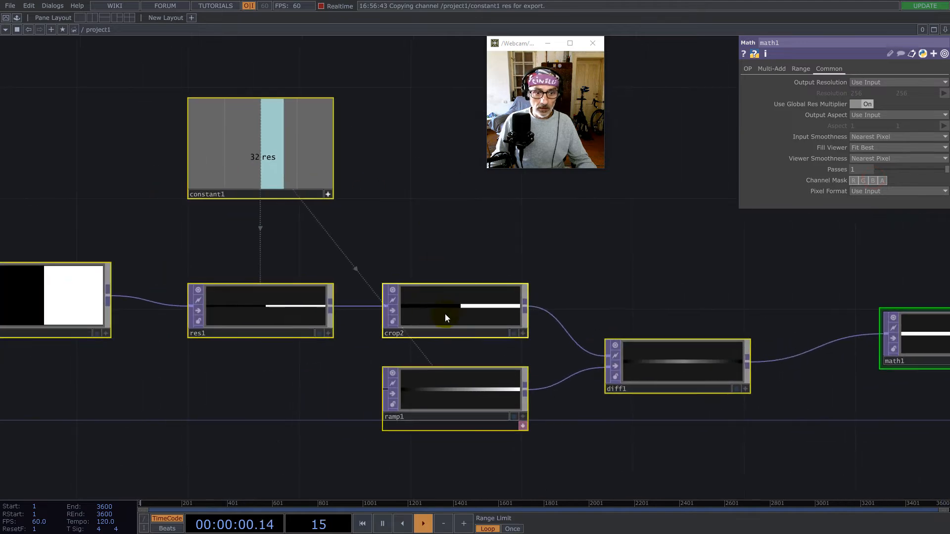
click(244, 300)
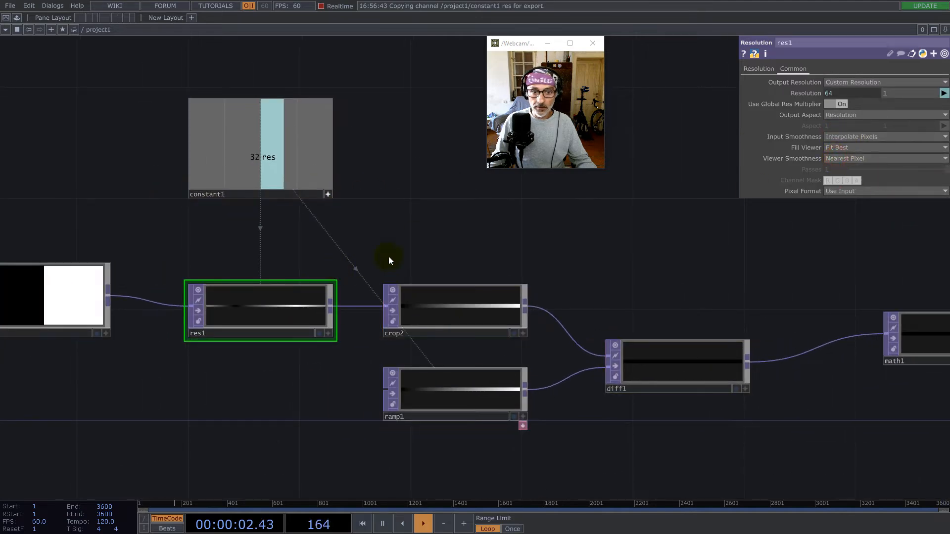
drag(714, 257, 386, 250)
drag(361, 261, 422, 256)
Try a res value of 64 in constant1, then lower it to 60
click(251, 213)
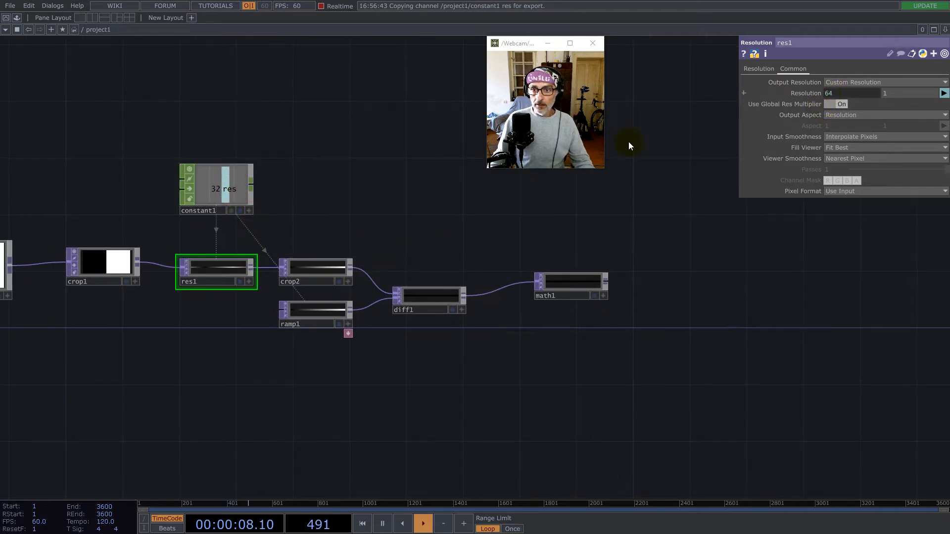
click(219, 193)
text(64)
key(Return)
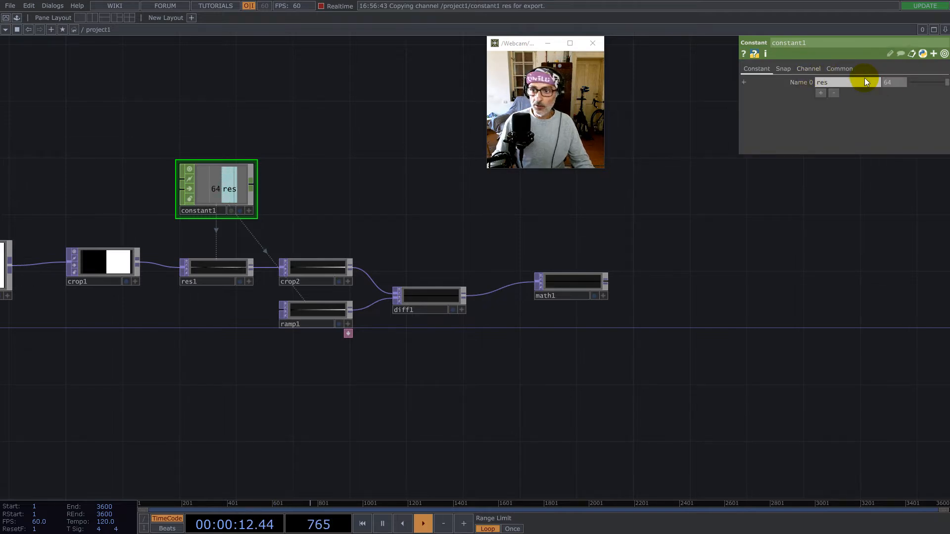
middle_drag(895, 82, 811, 72)
Examine math1's output up close for pixels where the two gradients match or differ
scroll(568, 298, up, 5)
scroll(596, 238, up, 3)
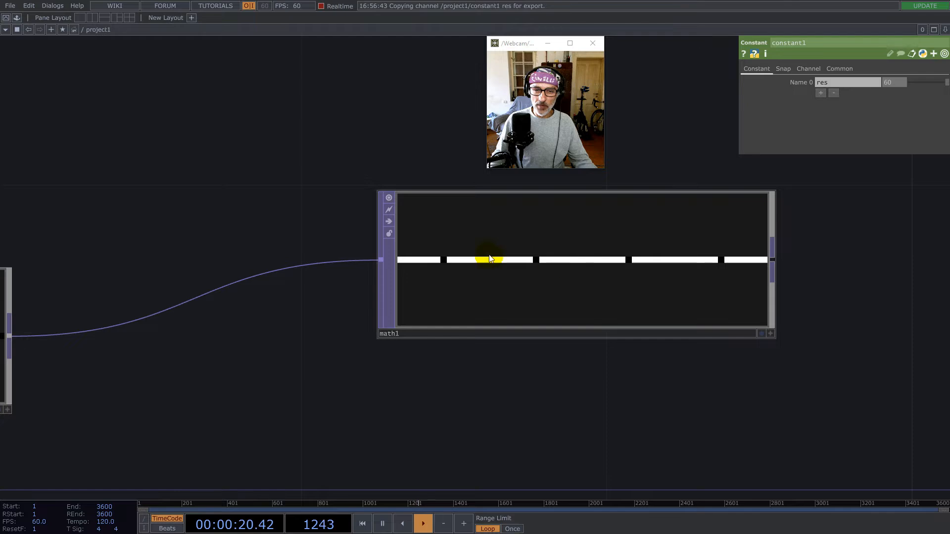
scroll(437, 253, up, 4)
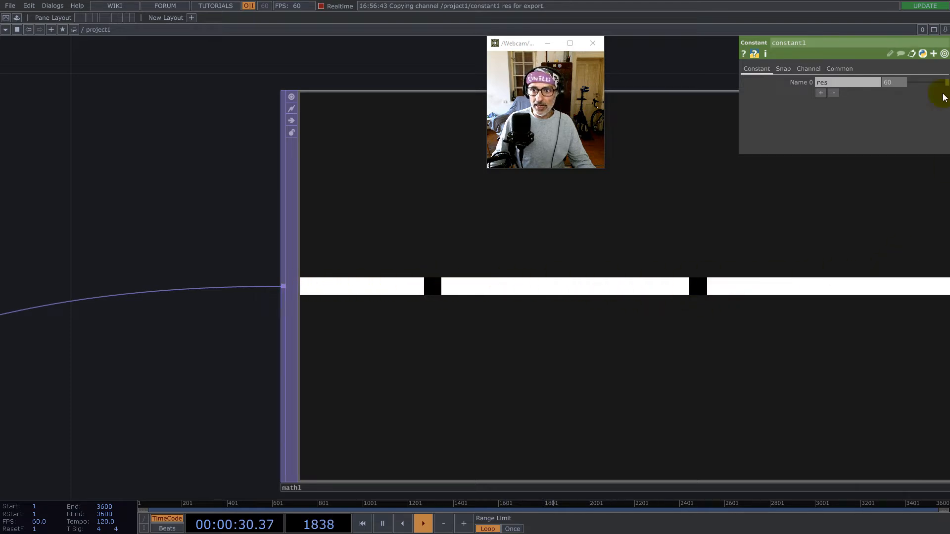
scroll(813, 296, down, 2)
scroll(802, 297, down, 2)
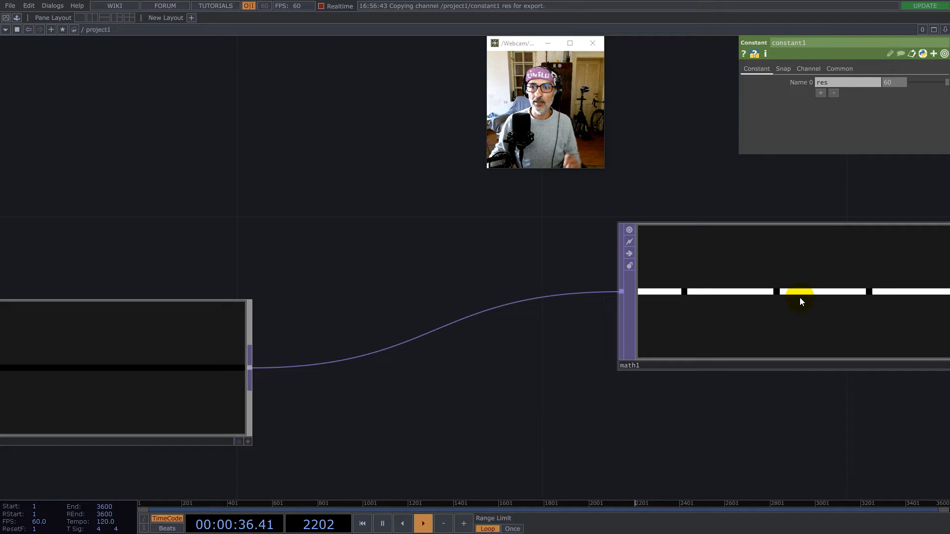
Move diff1 so it lines up horizontally with math1
scroll(725, 310, down, 3)
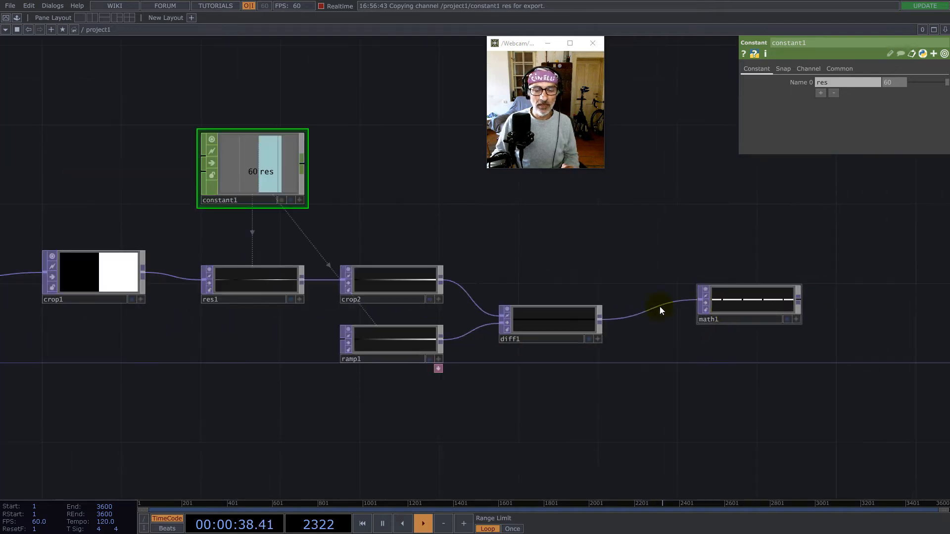
scroll(544, 317, up, 2)
drag(555, 322, 584, 296)
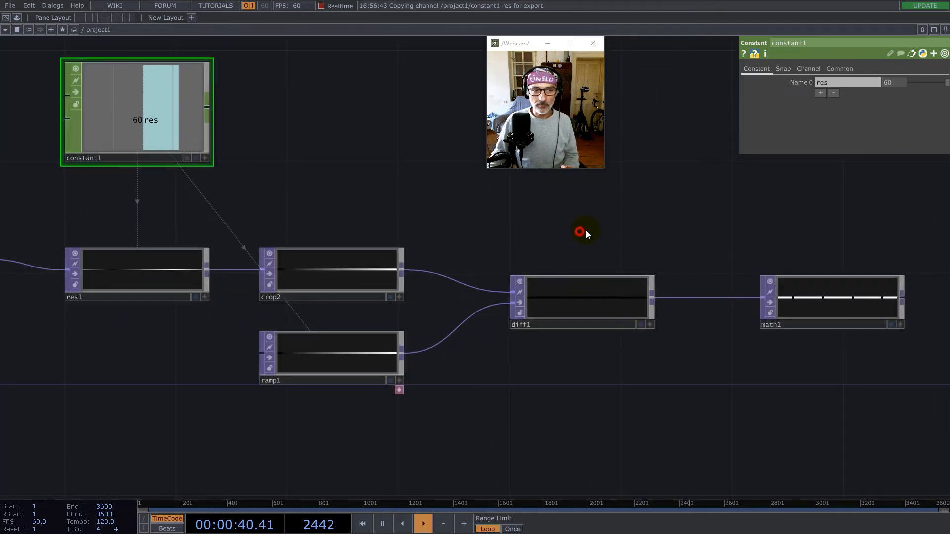
Examine res1's interpolated gradient up close next to crop2 and ramp1
drag(580, 234, 678, 231)
scroll(185, 273, up, 3)
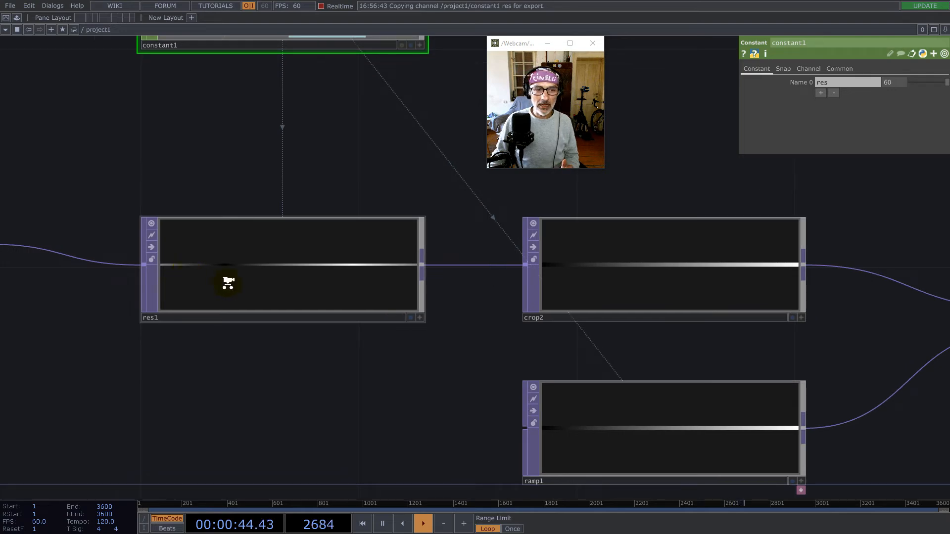
scroll(225, 280, down, 3)
scroll(204, 271, up, 4)
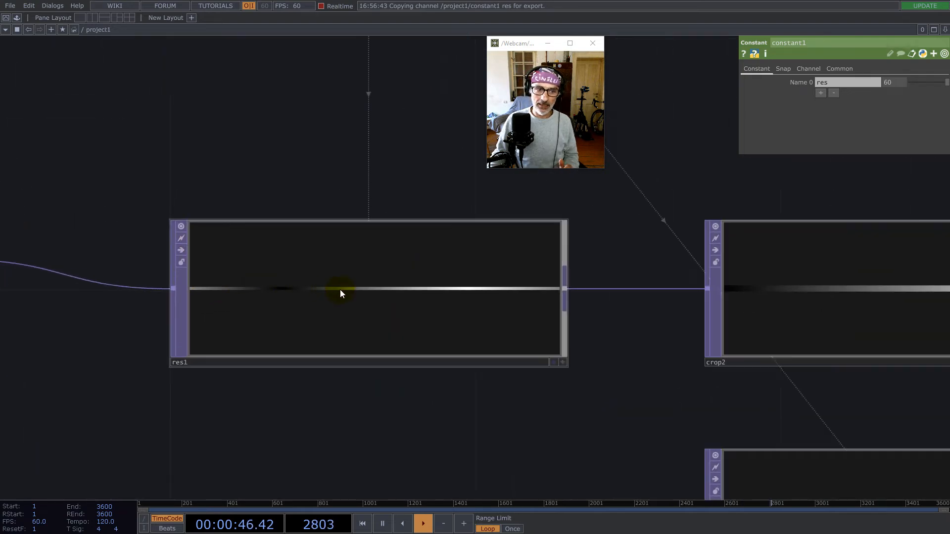
mouse_move(355, 290)
mouse_down()
mouse_move(353, 303)
mouse_move(342, 286)
mouse_move(336, 293)
mouse_up()
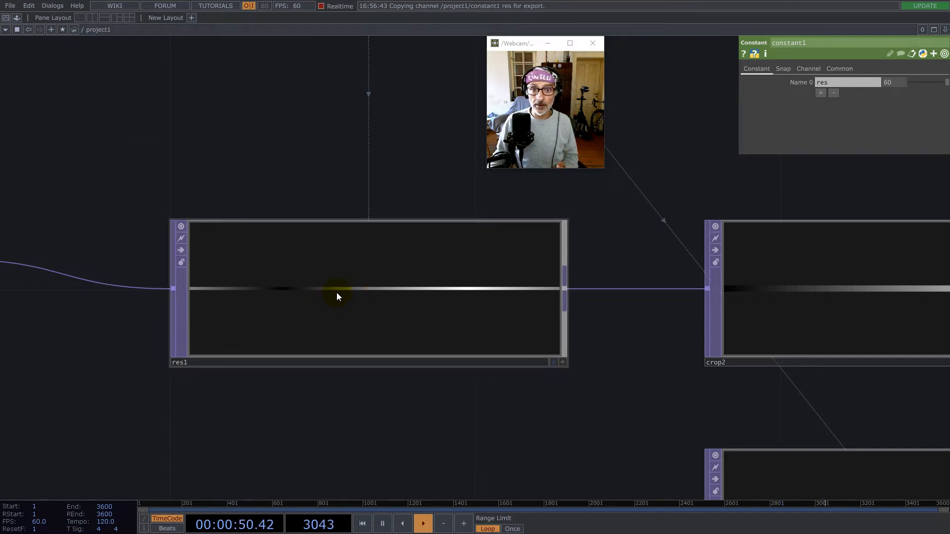
scroll(336, 292, down, 5)
drag(369, 429, 397, 392)
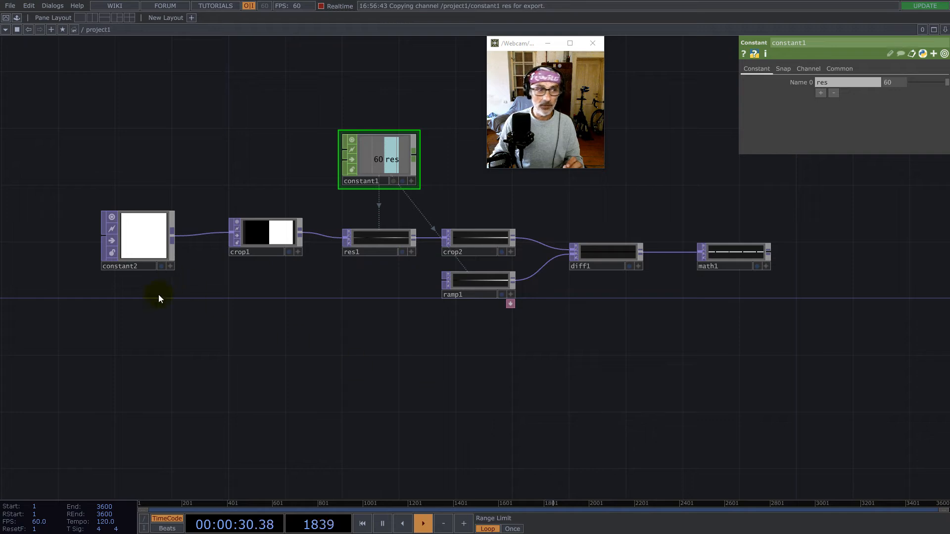
Add the pixelate component from the palette's ImageFilters and place it below the gradient network
click(17, 18)
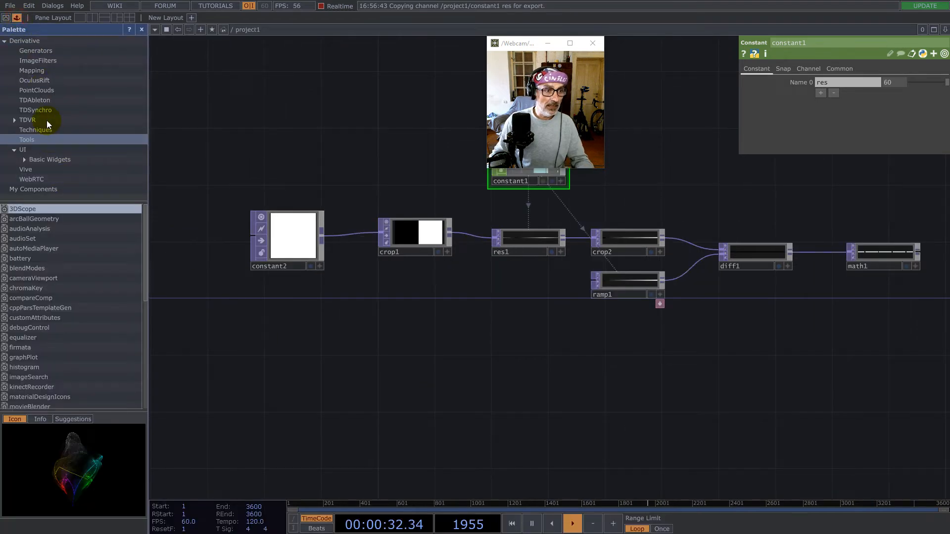
click(42, 59)
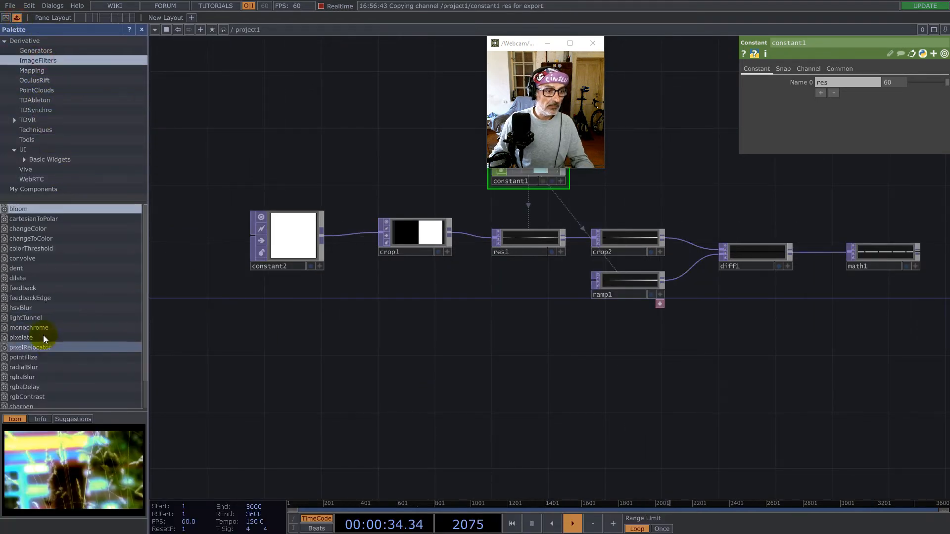
drag(25, 337, 523, 423)
drag(566, 395, 541, 377)
Enter the pixelate component and inspect the resolution and smoothness settings of its res1 and res2
key(i)
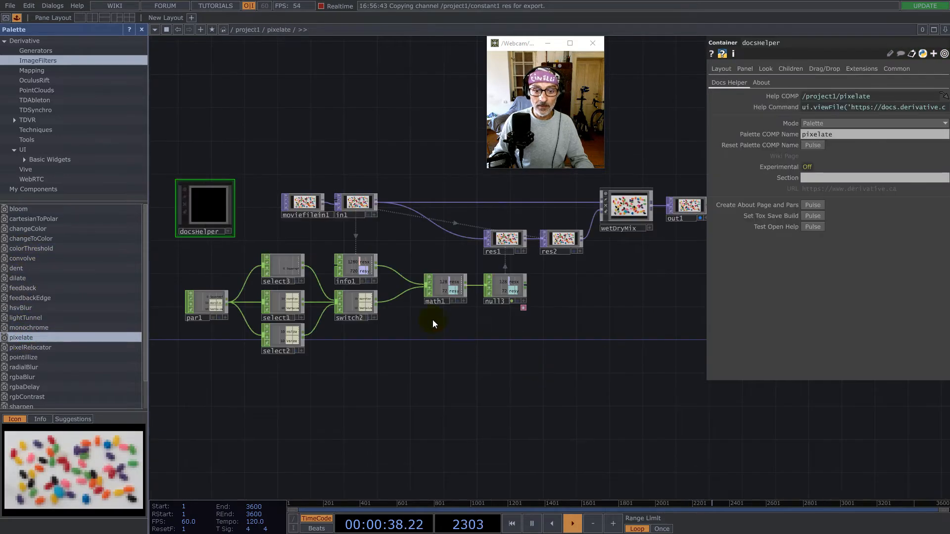
drag(451, 177, 329, 218)
scroll(390, 282, up, 5)
drag(377, 278, 331, 286)
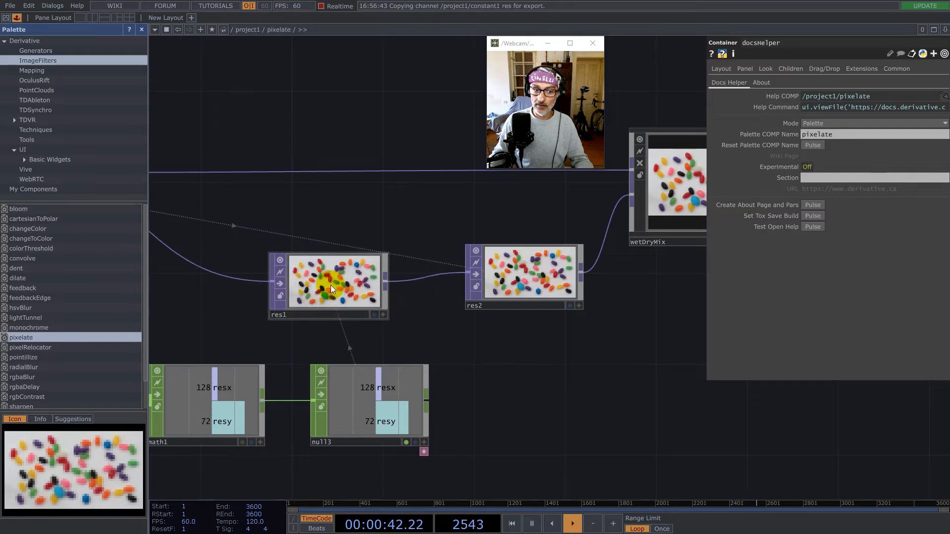
click(533, 280)
click(339, 286)
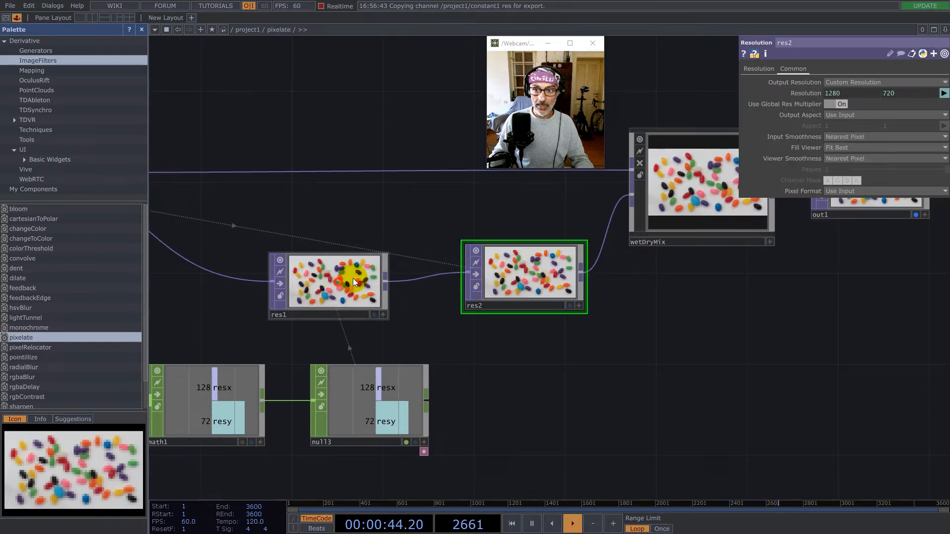
click(498, 292)
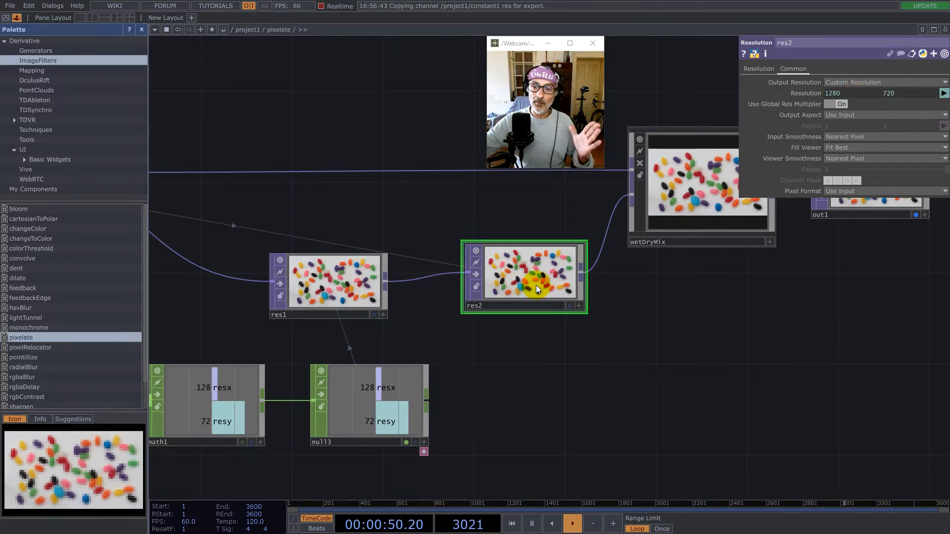
Return to the project1 network, view the pixelate component up close and close the palette
scroll(518, 269, down, 10)
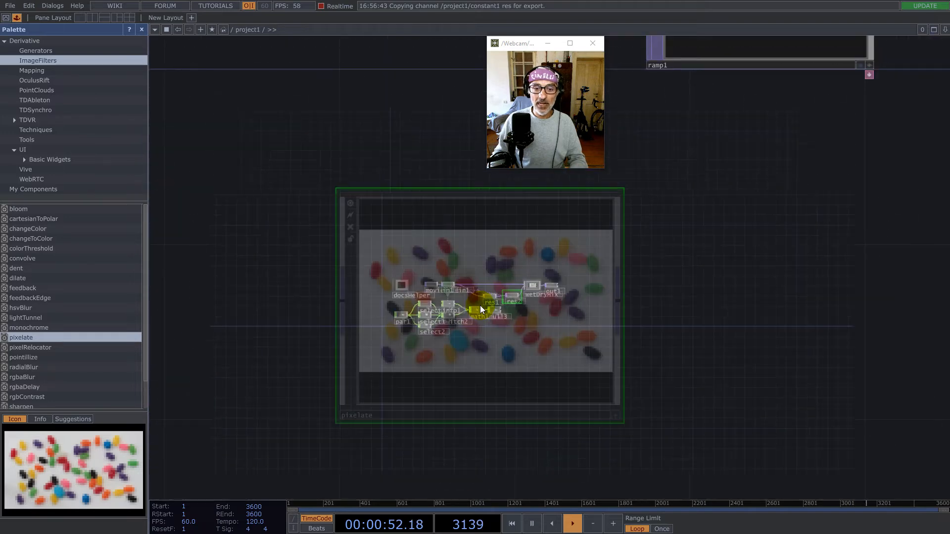
scroll(500, 296, down, 5)
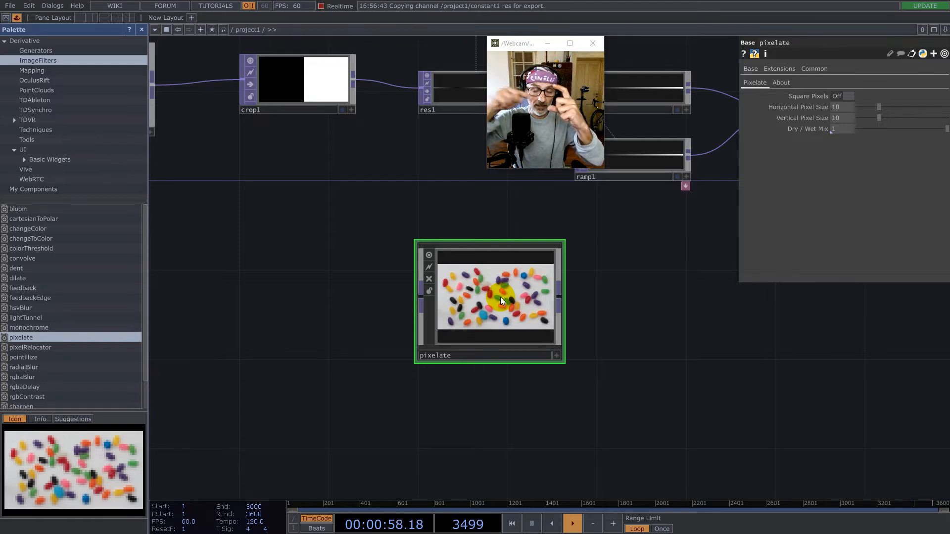
scroll(616, 328, down, 3)
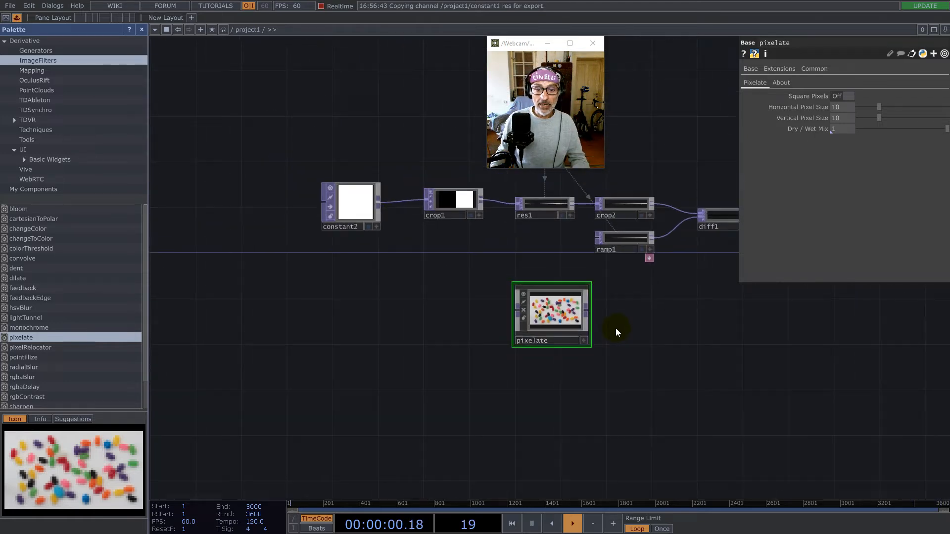
scroll(566, 323, up, 4)
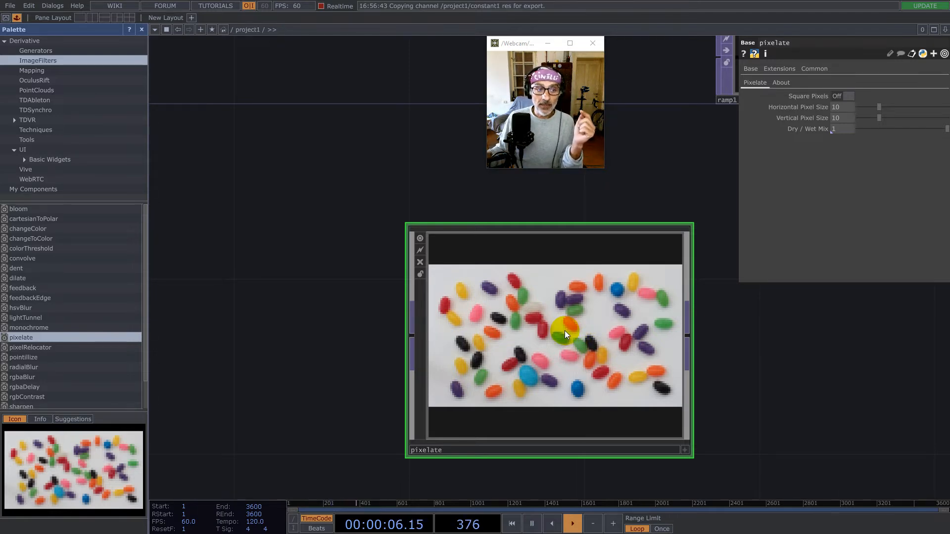
click(142, 29)
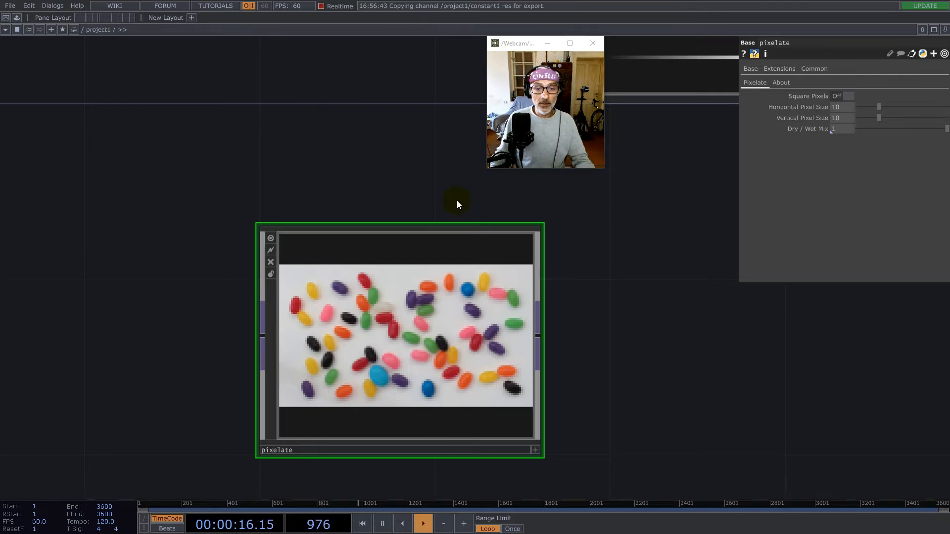
Add a Ramp TOP in the free area below constant2, beside the pixelate component
scroll(650, 312, down, 5)
drag(429, 324, 371, 344)
double_click(334, 338)
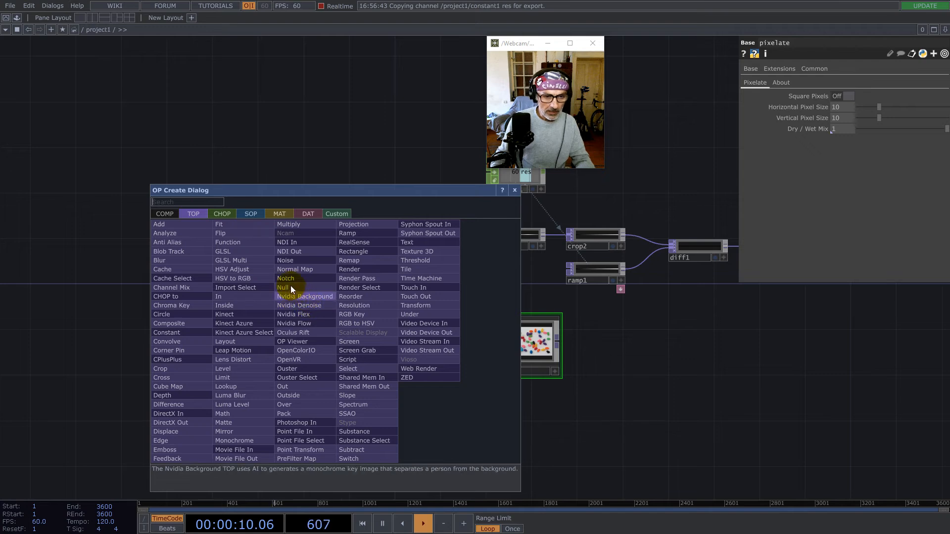
text(r)
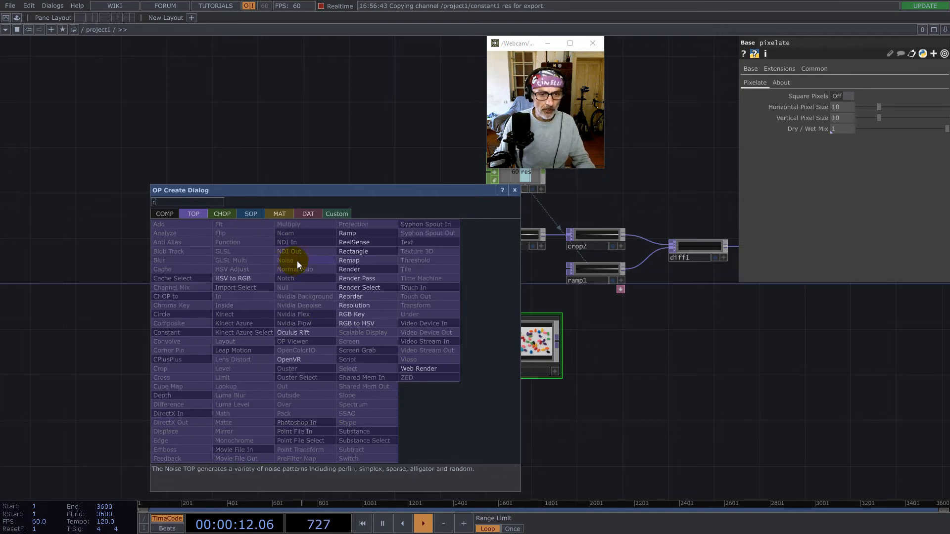
click(357, 232)
click(315, 364)
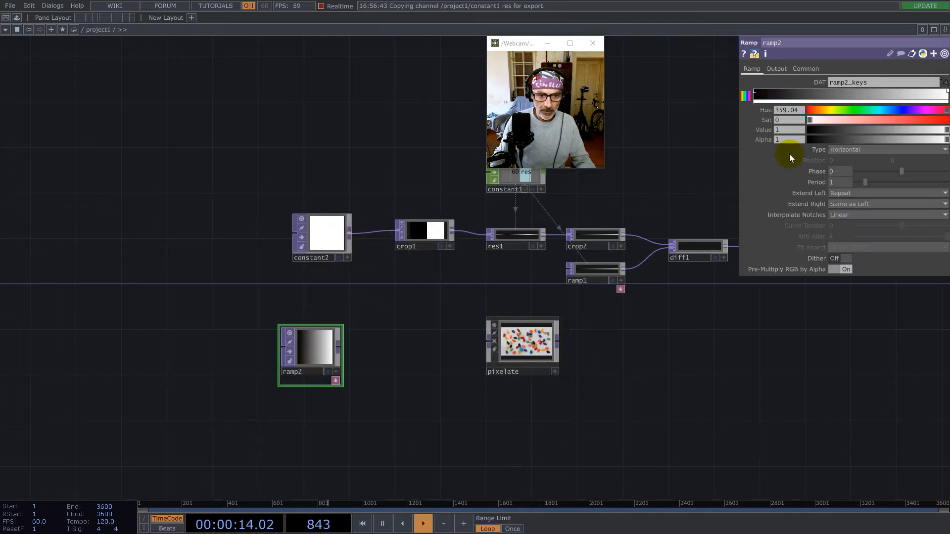
Set the resolution of ramp2 to 3 by 1
click(801, 68)
click(865, 93)
text(3)
key(Tab)
text(1)
key(Return)
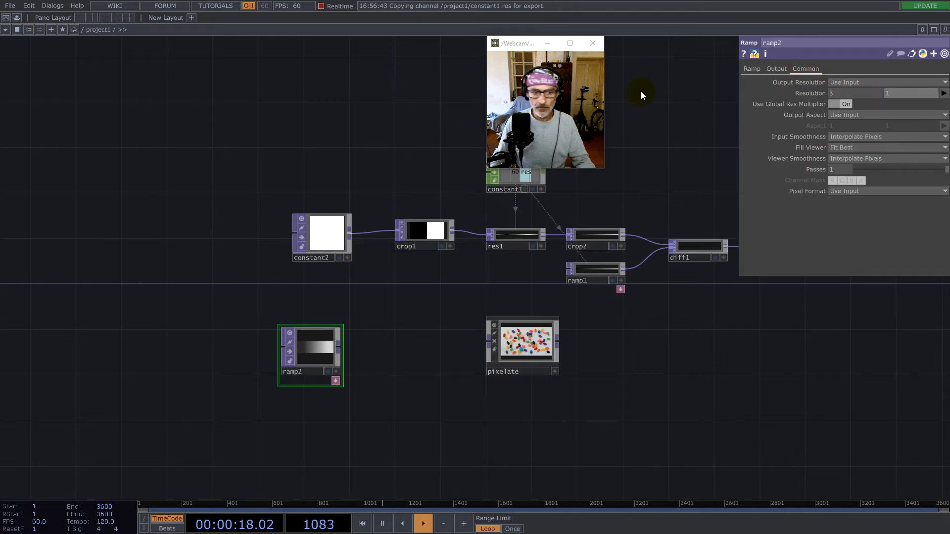
Set both the input smoothness and the viewer smoothness of ramp2 to Nearest Pixel
click(864, 137)
click(863, 149)
click(861, 159)
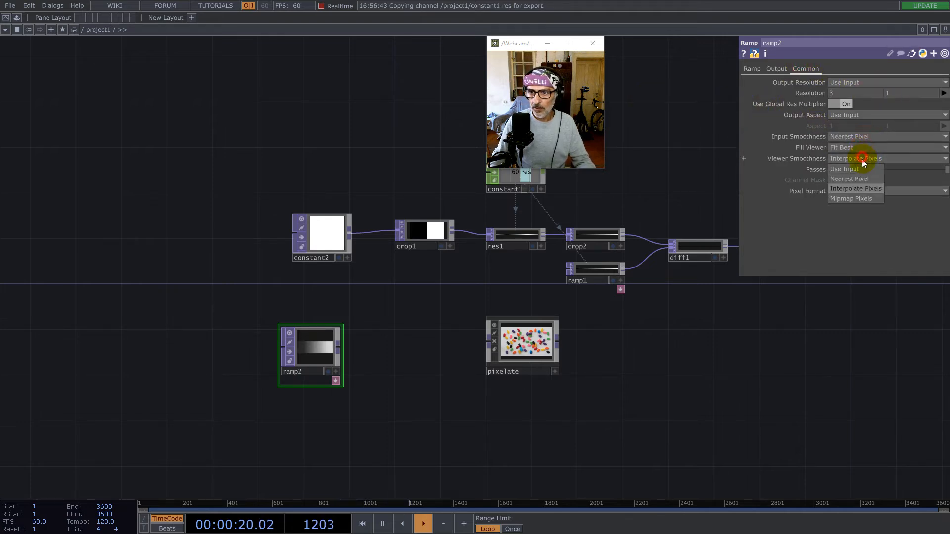
click(860, 175)
click(342, 327)
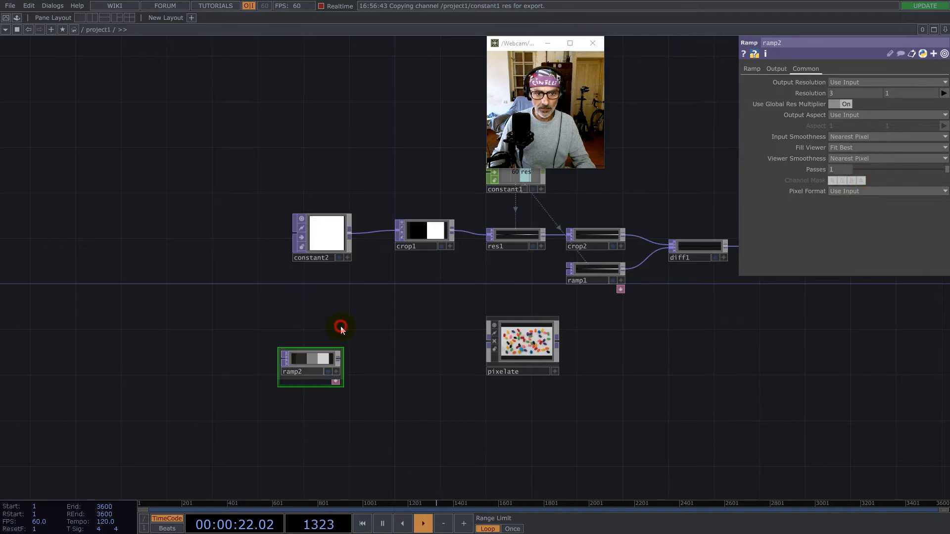
Make the ramp2 viewer active and display its pixel values
scroll(301, 365, up, 6)
scroll(251, 335, down, 3)
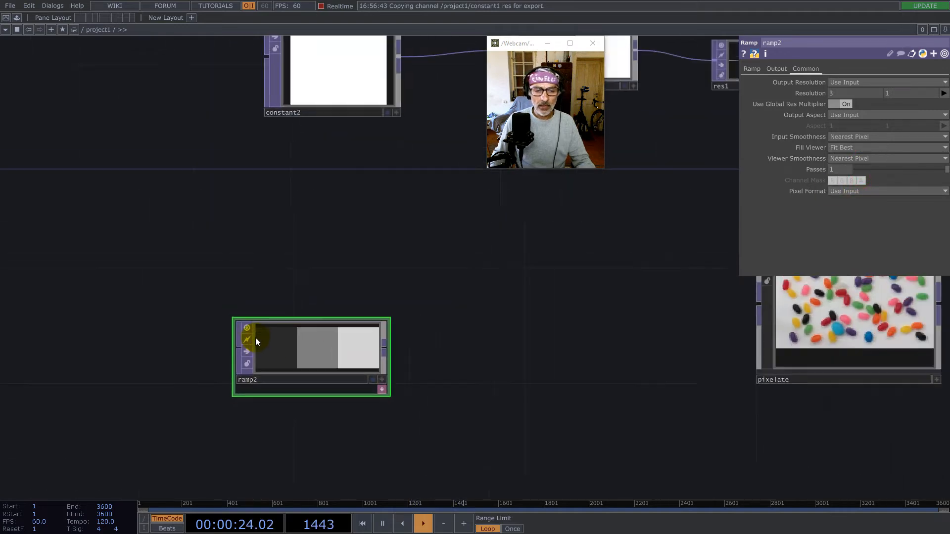
scroll(303, 356, up, 3)
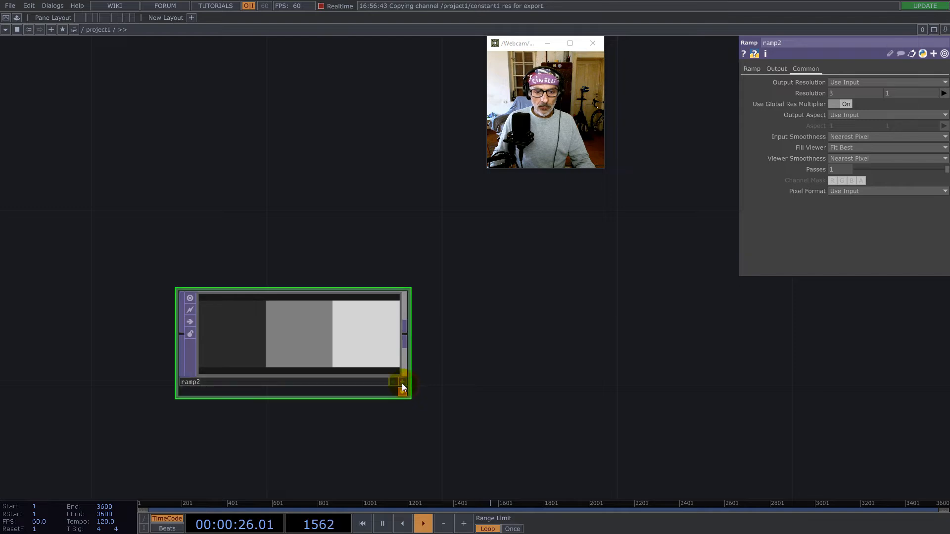
click(402, 382)
right_click(346, 334)
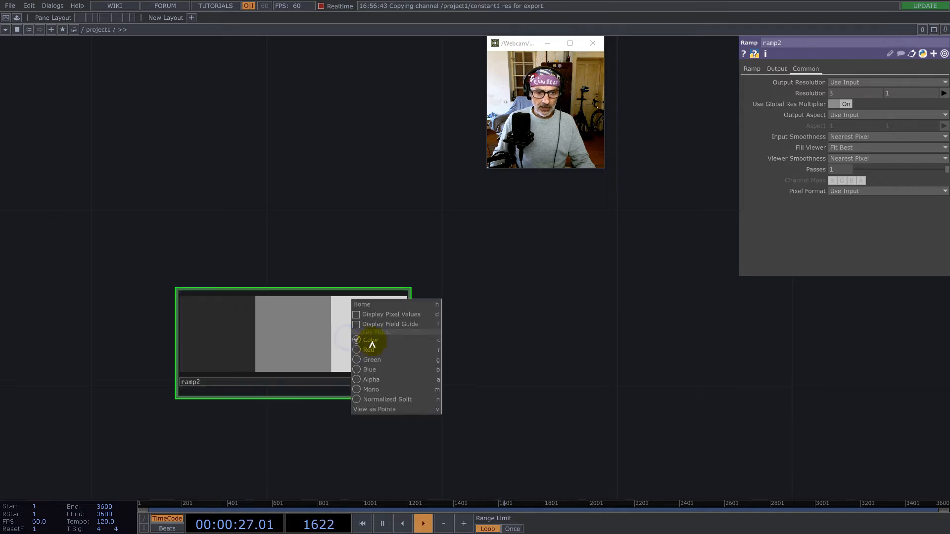
click(388, 315)
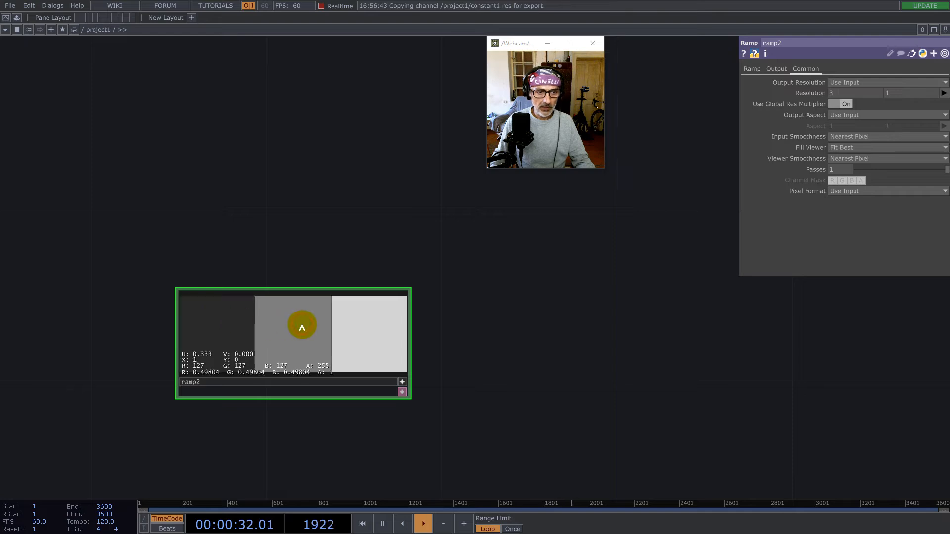
scroll(295, 338, up, 2)
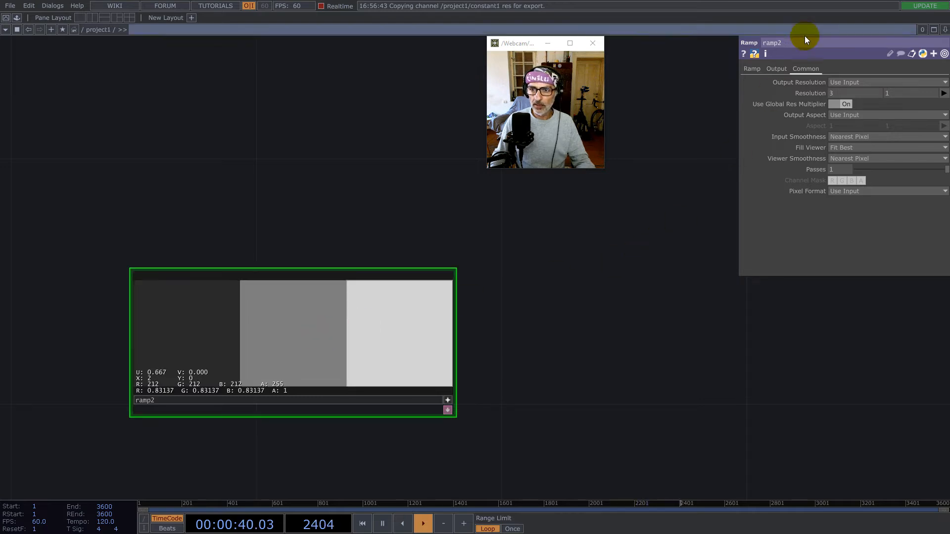
Set ramp2's pixel format to 32-bit float (Mono) and check the values of its pixels
click(873, 192)
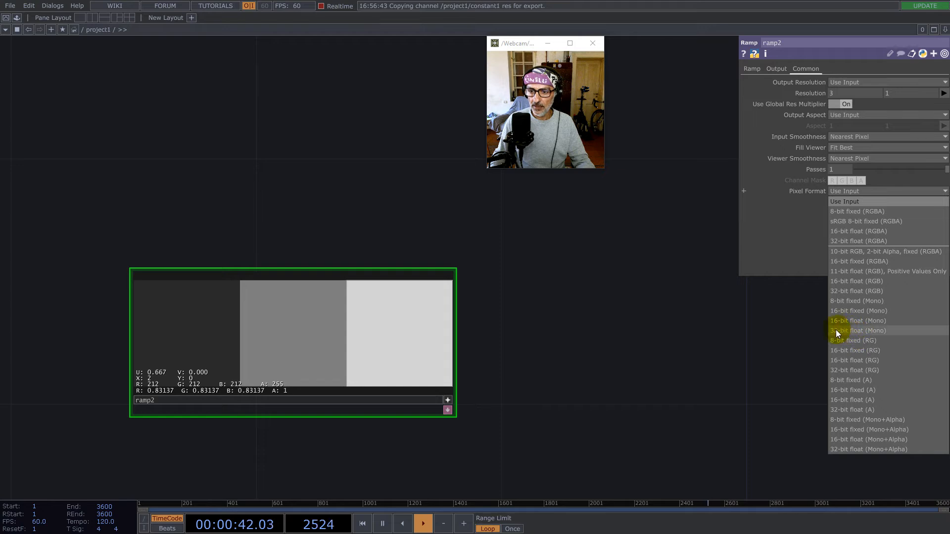
click(865, 330)
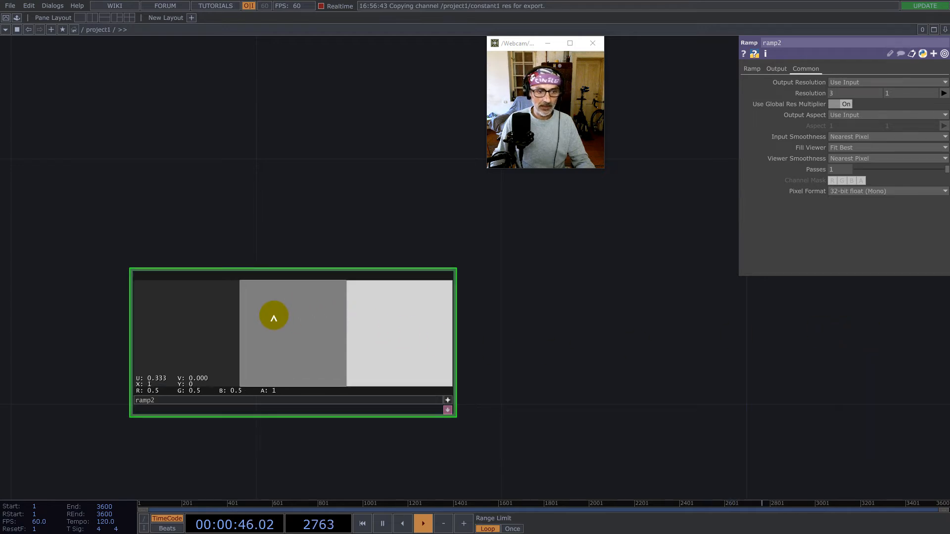
drag(274, 318, 173, 313)
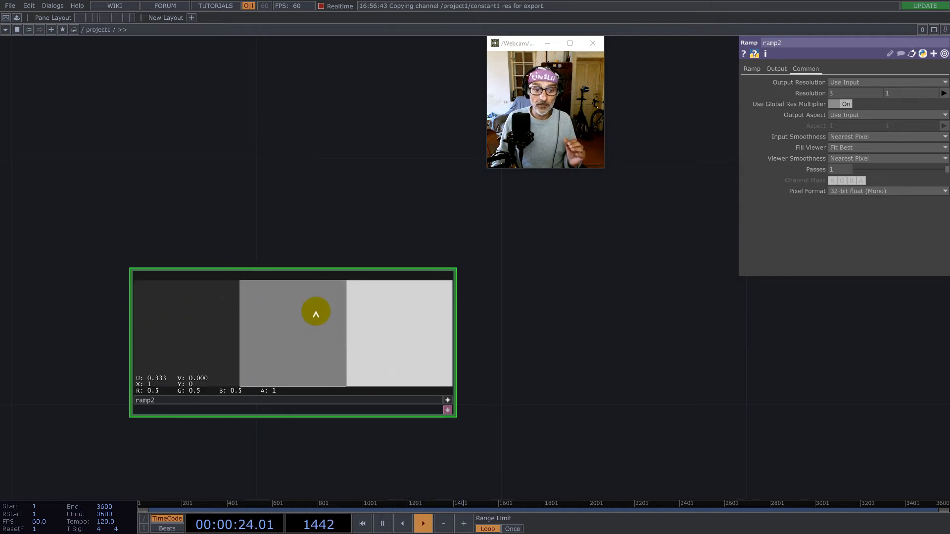
Append a Limit TOP to ramp2's output and turn on its Normalize option
right_click(455, 333)
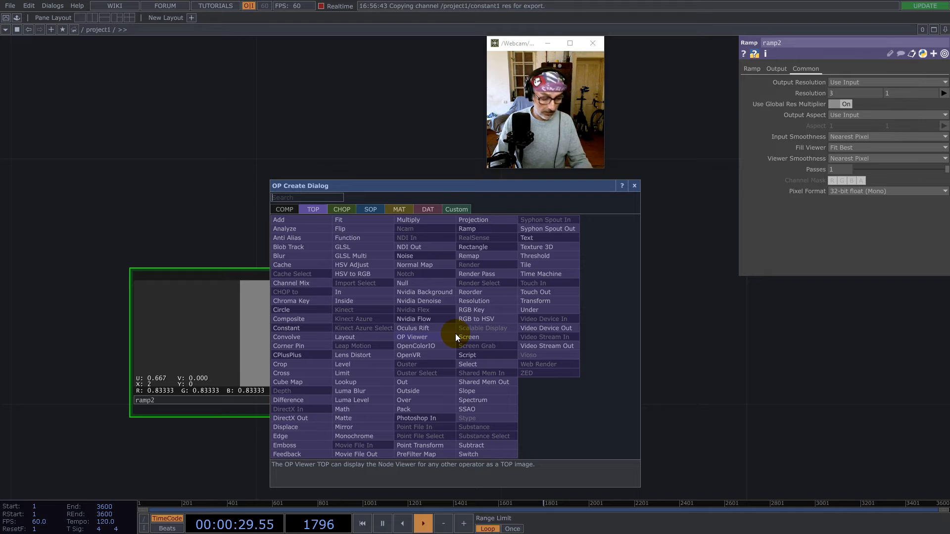
text(l)
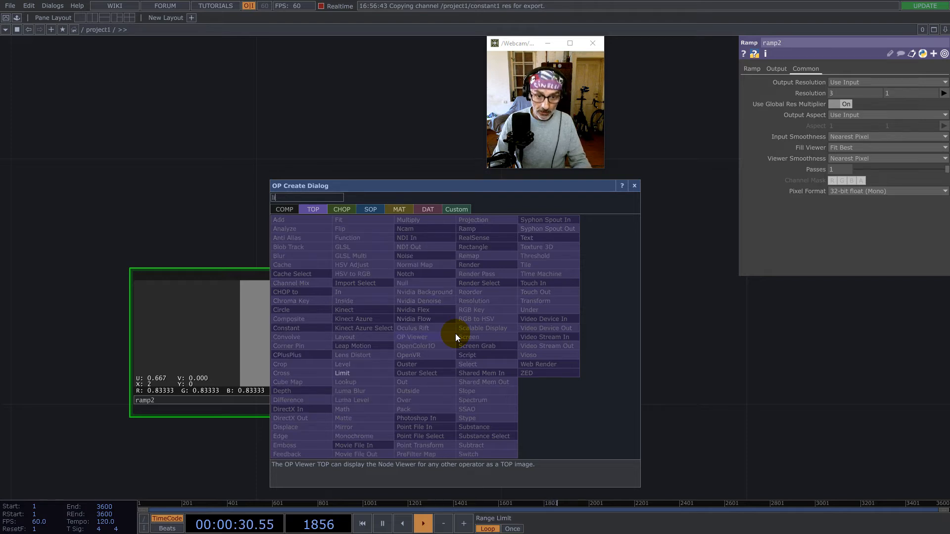
click(374, 372)
click(660, 399)
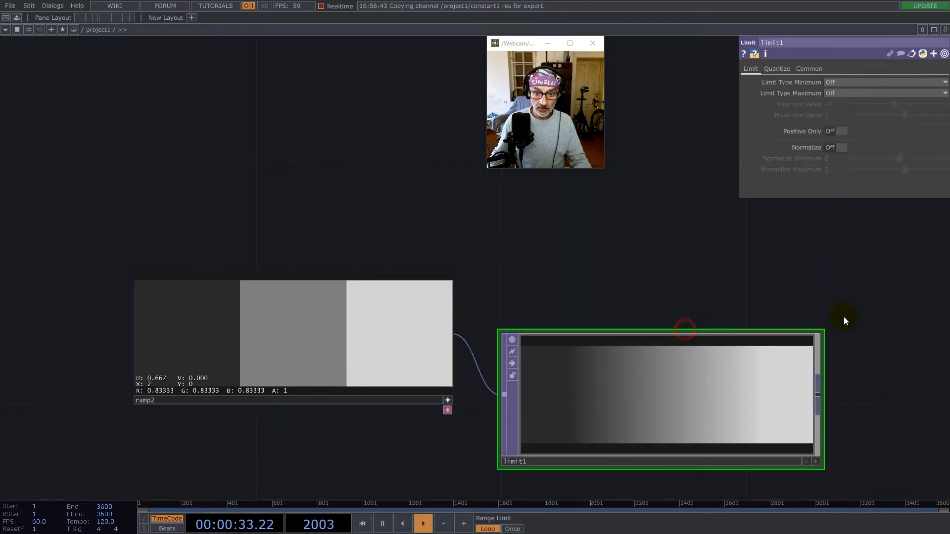
click(842, 148)
Set both the input smoothness and the viewer smoothness of limit1 to Nearest Pixel
click(809, 68)
click(873, 137)
click(871, 147)
click(871, 157)
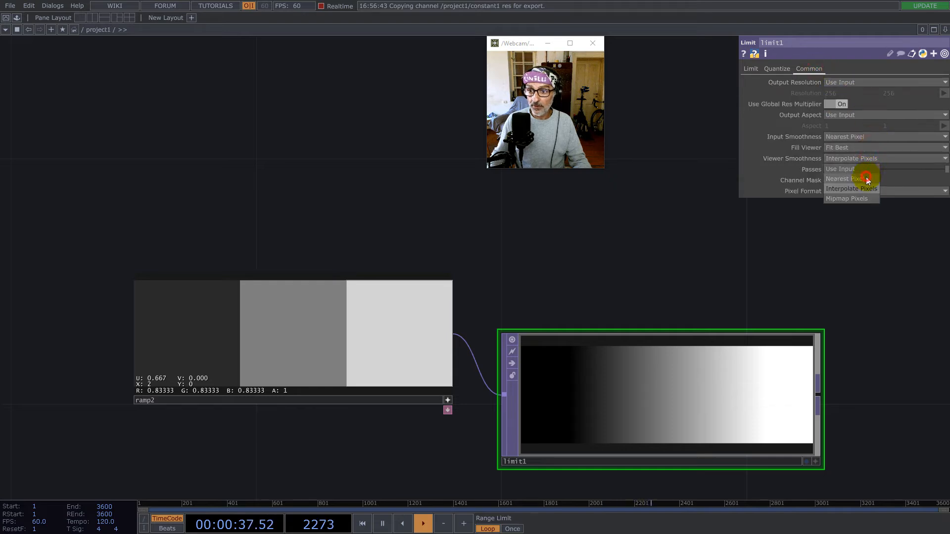
click(863, 169)
Make the limit1 viewer active and display its pixel values to read each of the three pixels
drag(752, 256, 584, 221)
click(646, 426)
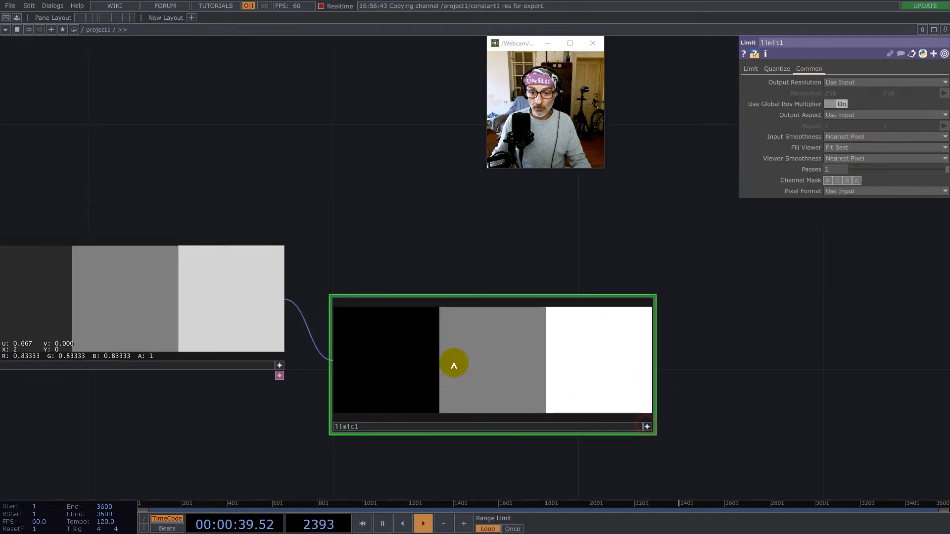
right_drag(383, 357, 432, 331)
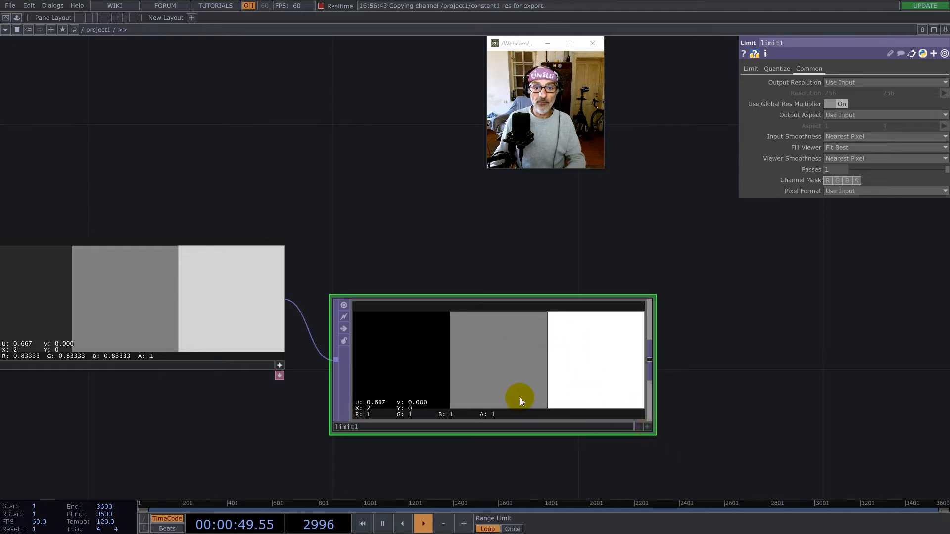
Align limit1 in a row with ramp2 and move the pixelate component farther away to free space after limit1
scroll(465, 373, down, 4)
drag(478, 358, 501, 336)
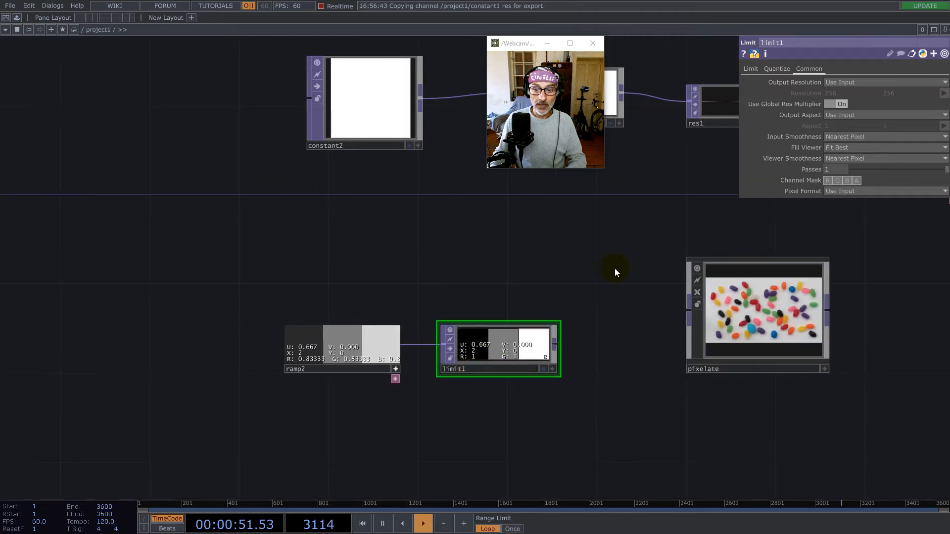
drag(777, 251, 613, 265)
drag(583, 328, 595, 351)
click(376, 361)
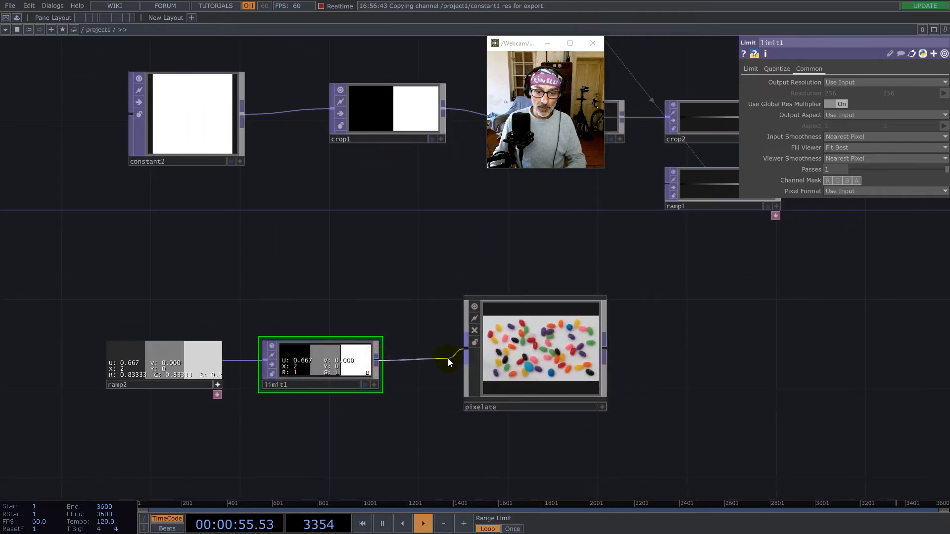
drag(490, 359, 691, 337)
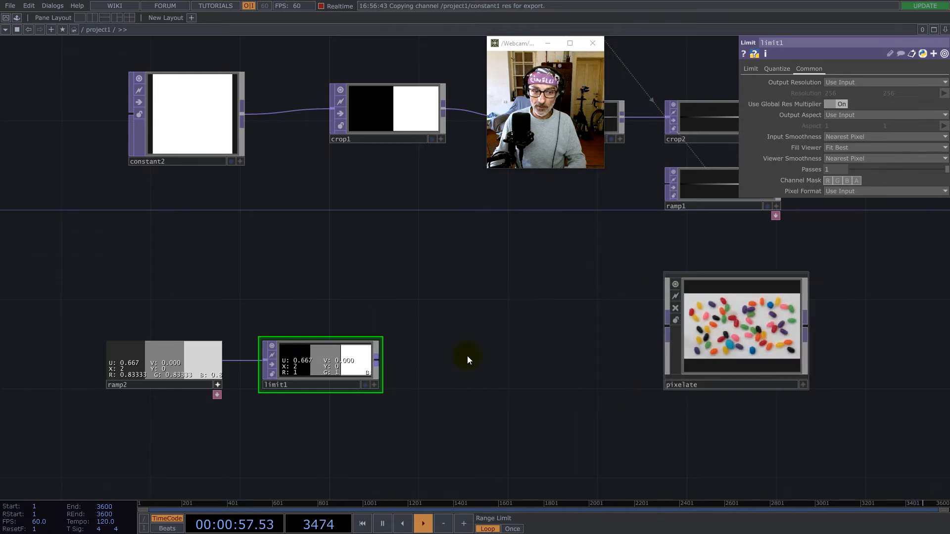
Append a Crop TOP to limit1's output and place it in the same row
scroll(310, 367, up, 3)
scroll(310, 367, up, 3)
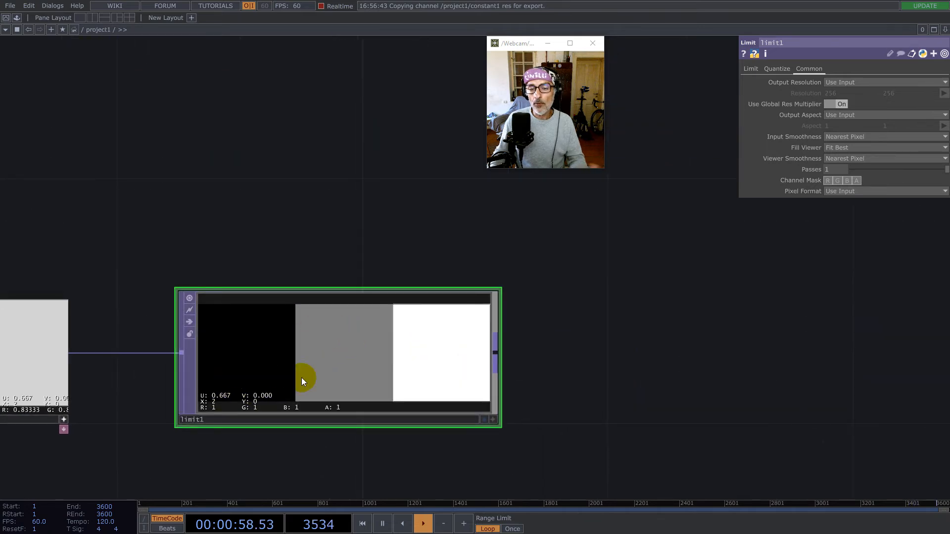
right_click(497, 353)
text(c)
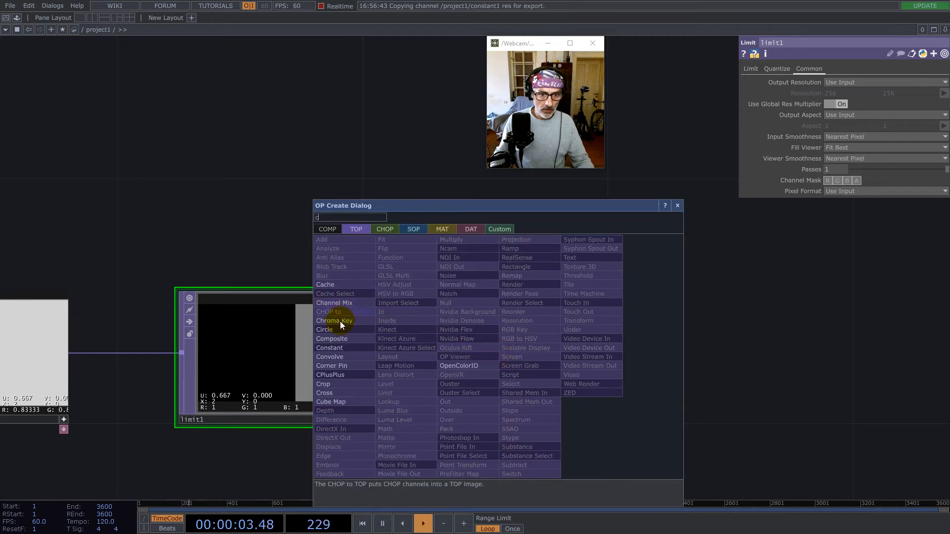
click(328, 384)
click(716, 343)
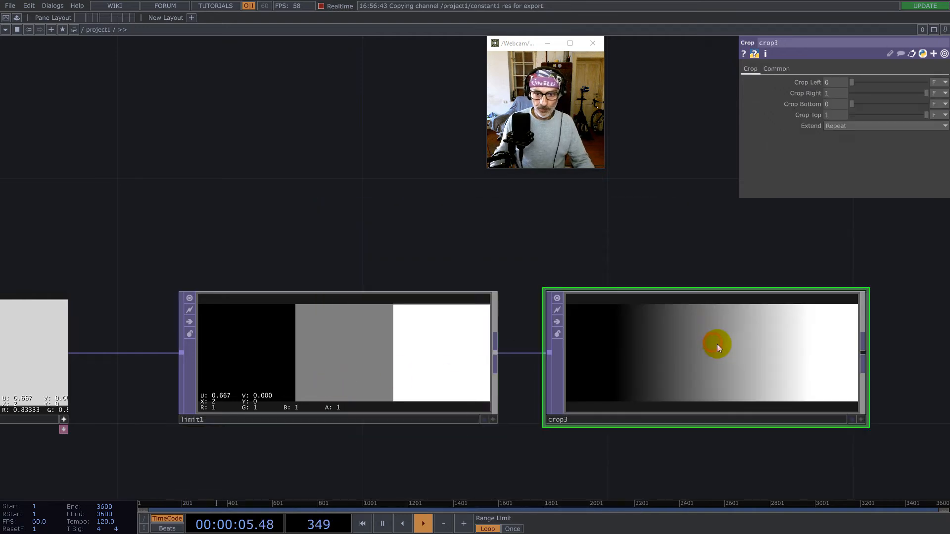
Try a Crop Left value of 16 on crop3 and undo the change
scroll(376, 355, down, 5)
key(h)
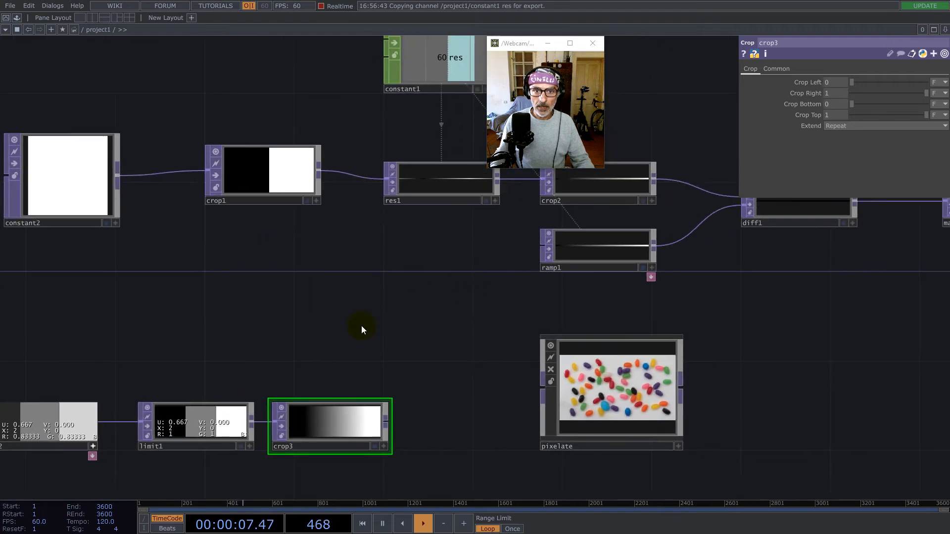
scroll(312, 389, up, 2)
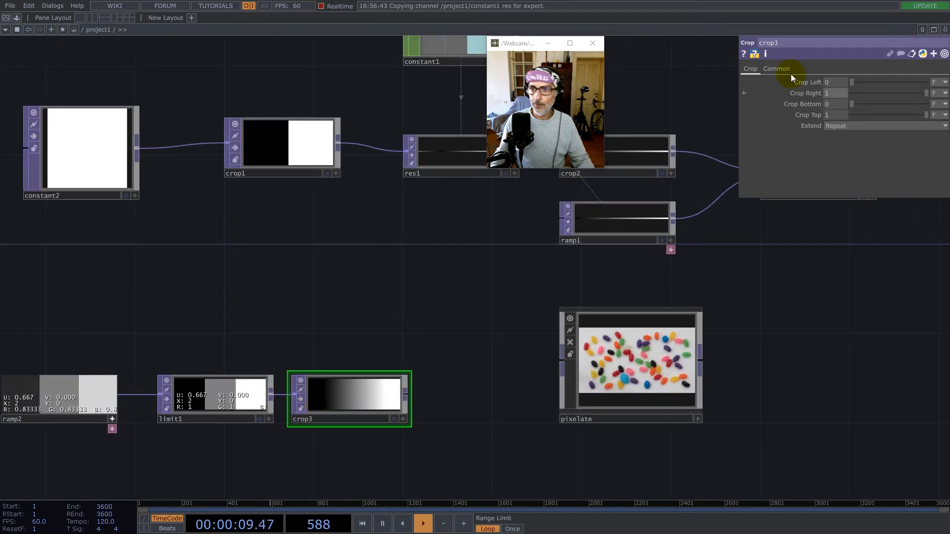
click(776, 70)
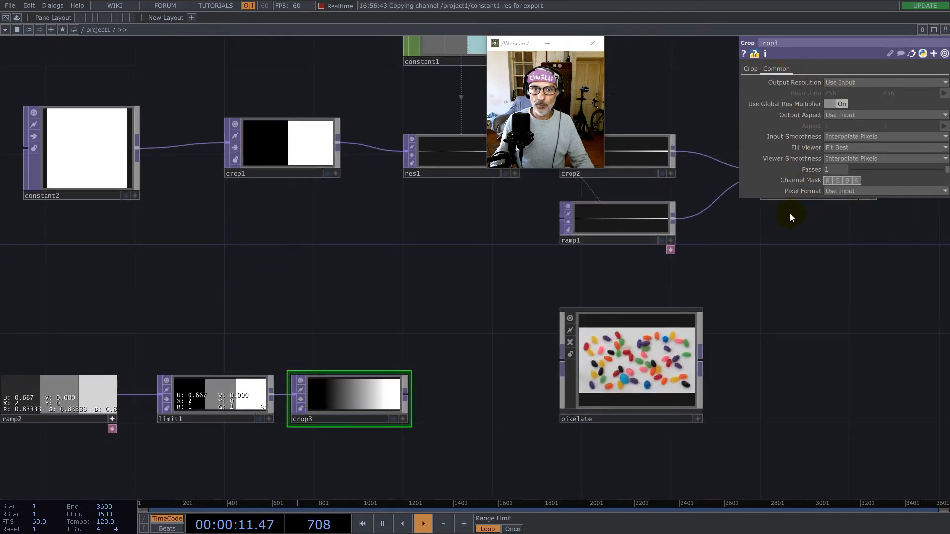
click(749, 70)
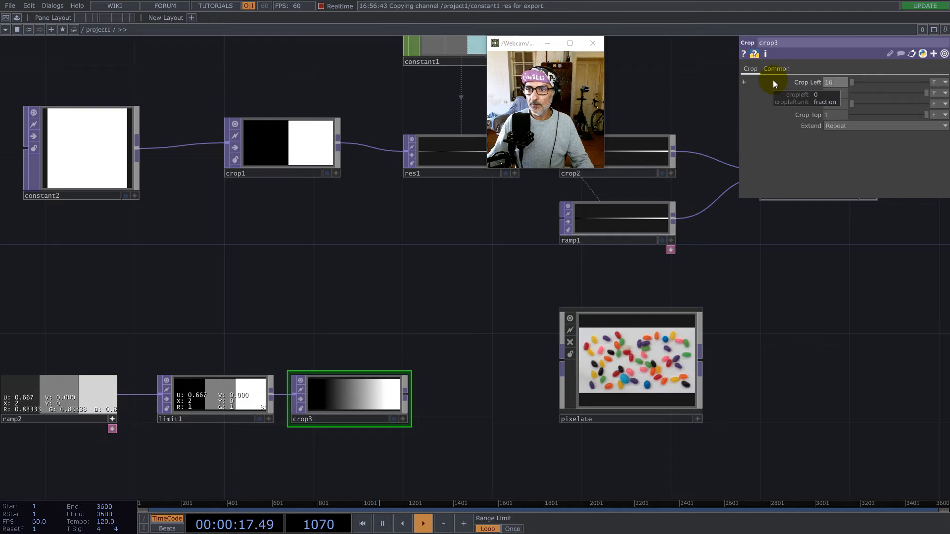
key(Return)
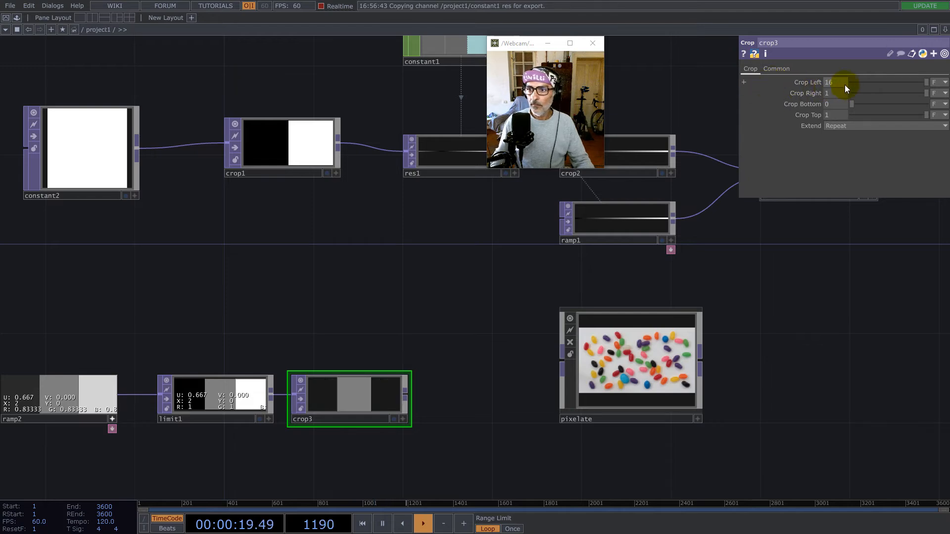
key(ctrl+z)
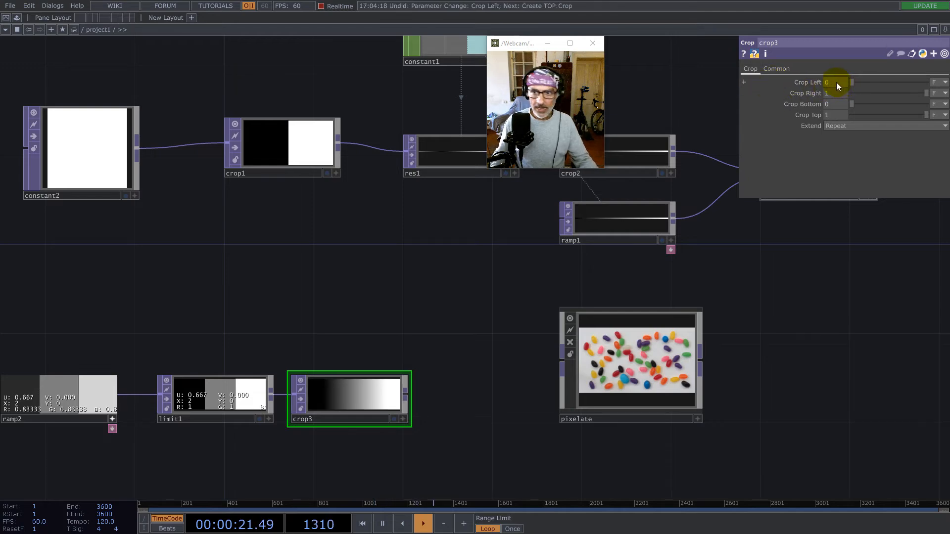
Set crop3's Crop Right to 16 and both its input and viewer smoothness to Nearest Pixel
text(16)
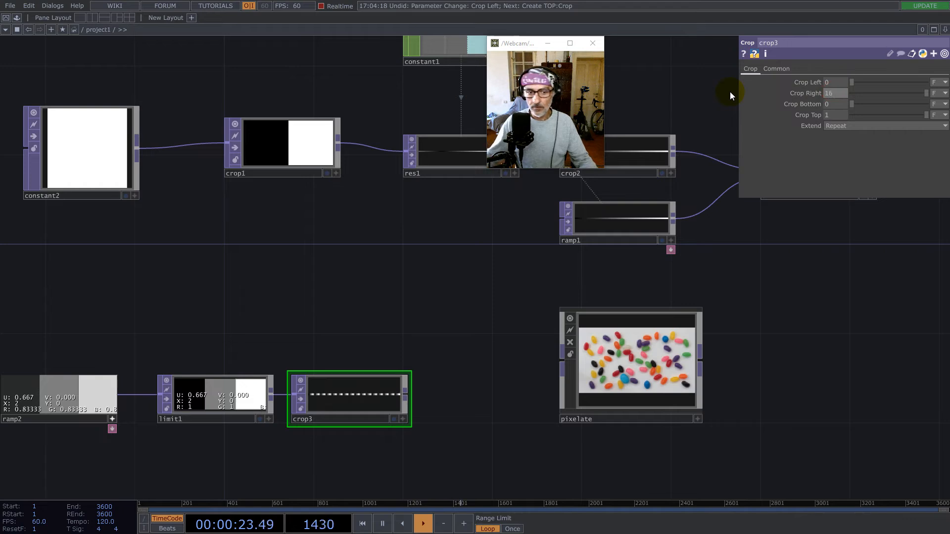
key(shift+h)
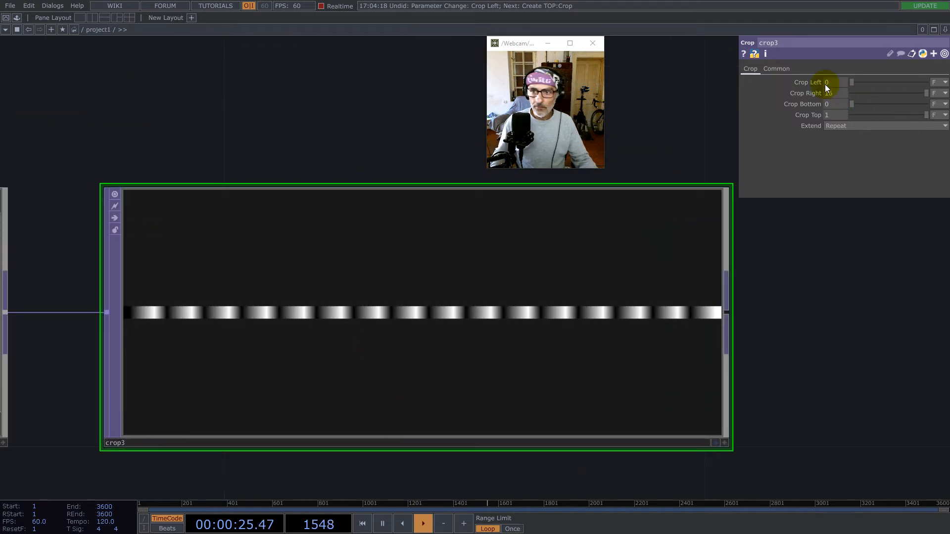
click(776, 69)
click(851, 136)
click(852, 157)
click(856, 158)
click(856, 176)
scroll(68, 334, up, 5)
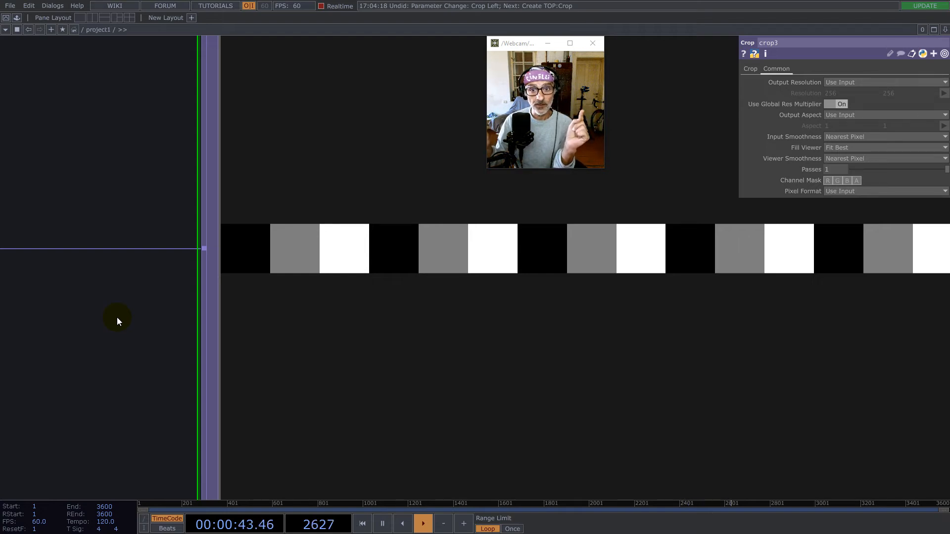
Move the pixelate component closer to crop3 and connect crop3's output to its input
scroll(117, 320, down, 10)
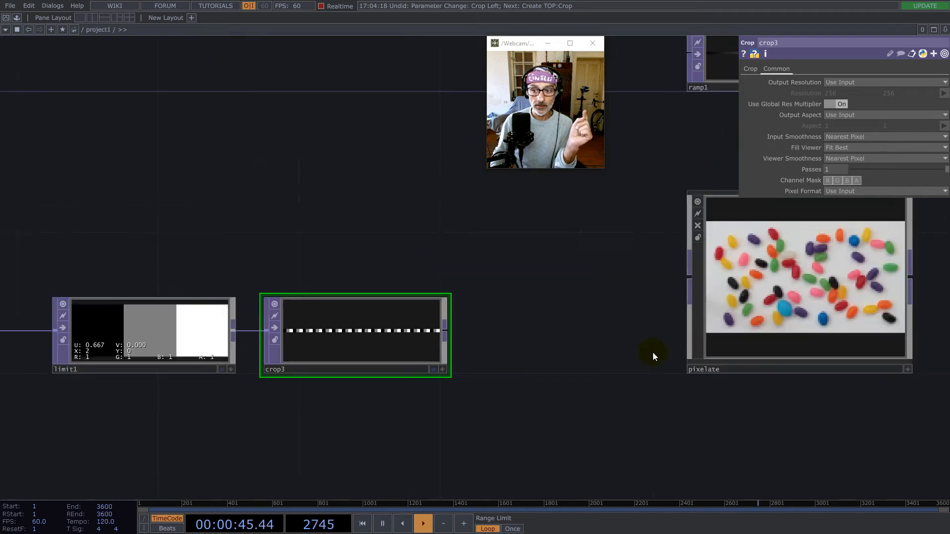
drag(750, 306, 564, 369)
drag(448, 334, 477, 357)
drag(529, 356, 600, 333)
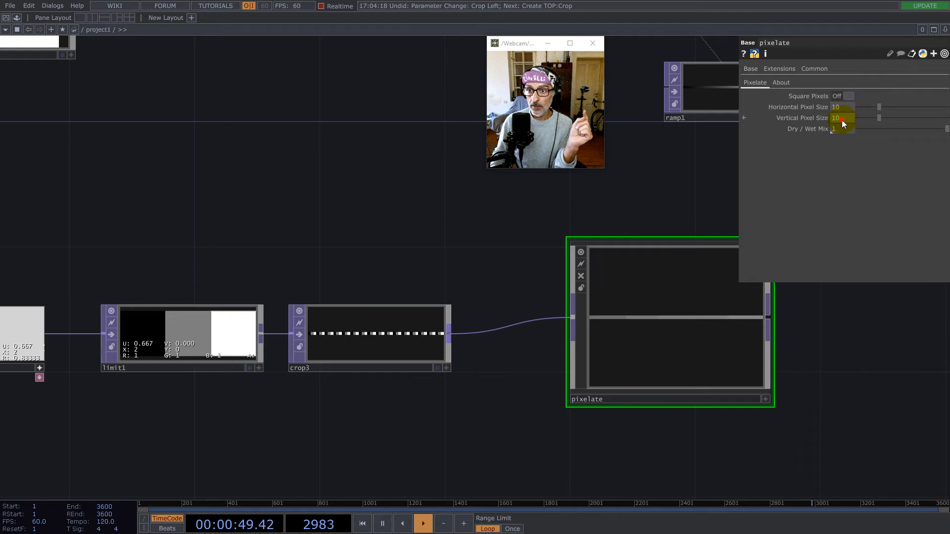
Set pixelate's Vertical Pixel Size to 1 and its Horizontal Pixel Size to 3
text(1)
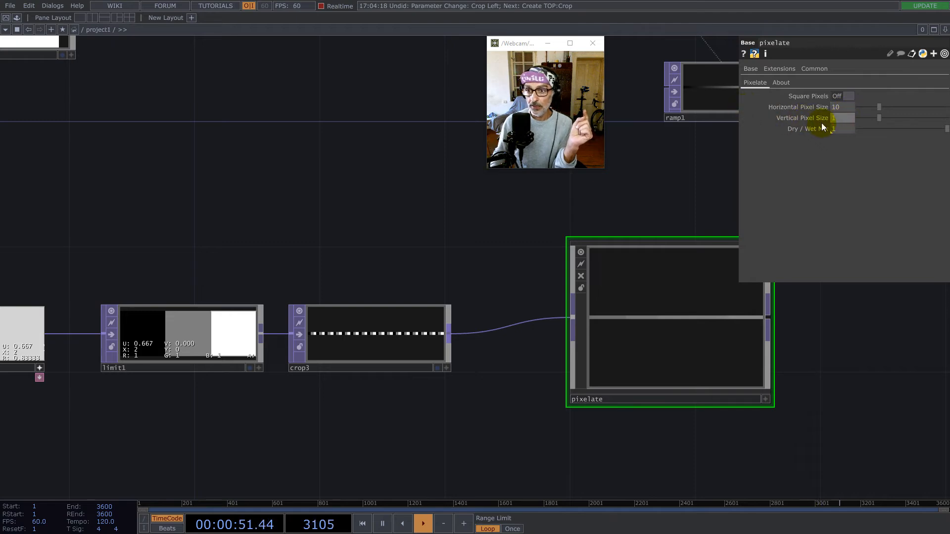
click(841, 106)
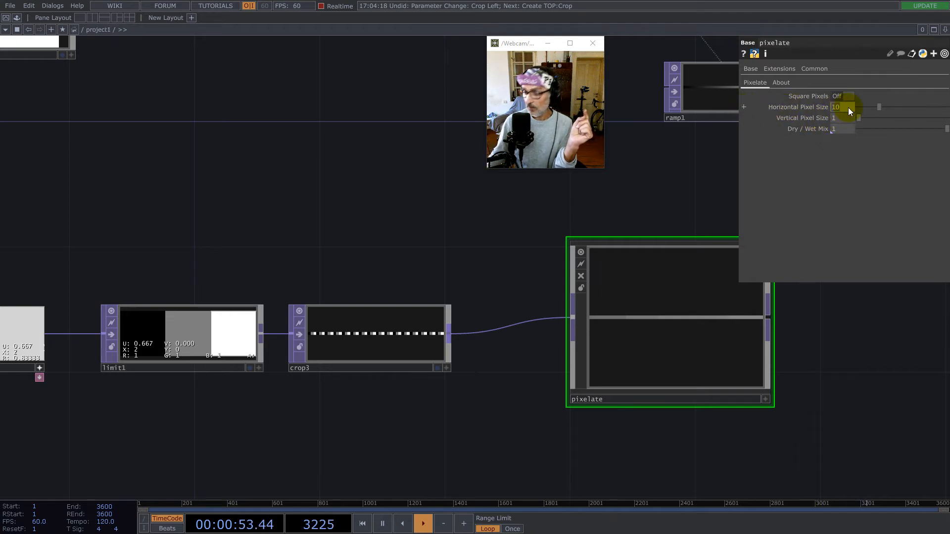
text(3)
key(Return)
scroll(620, 318, up, 10)
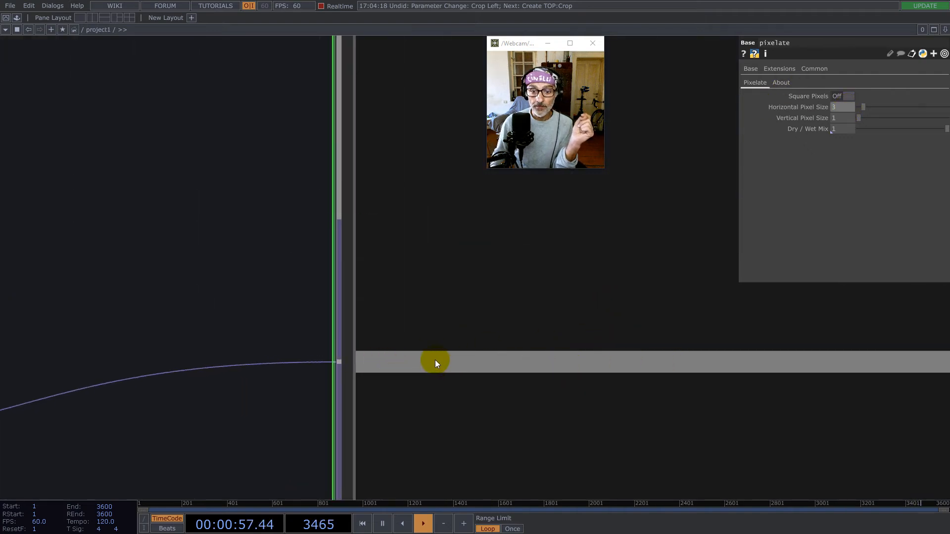
scroll(524, 317, down, 10)
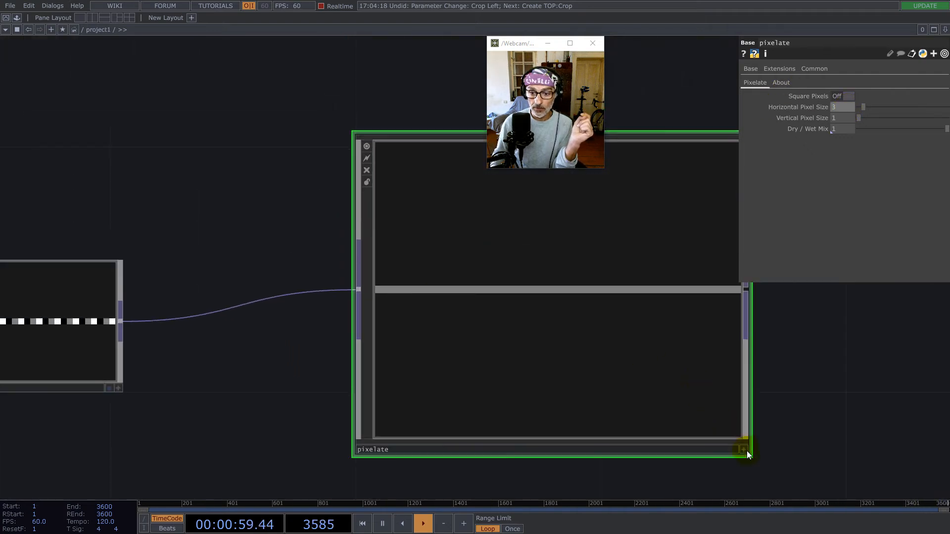
Activate pixelate's viewer, display its pixel values and sample several pixels along the strip
click(744, 448)
right_click(623, 291)
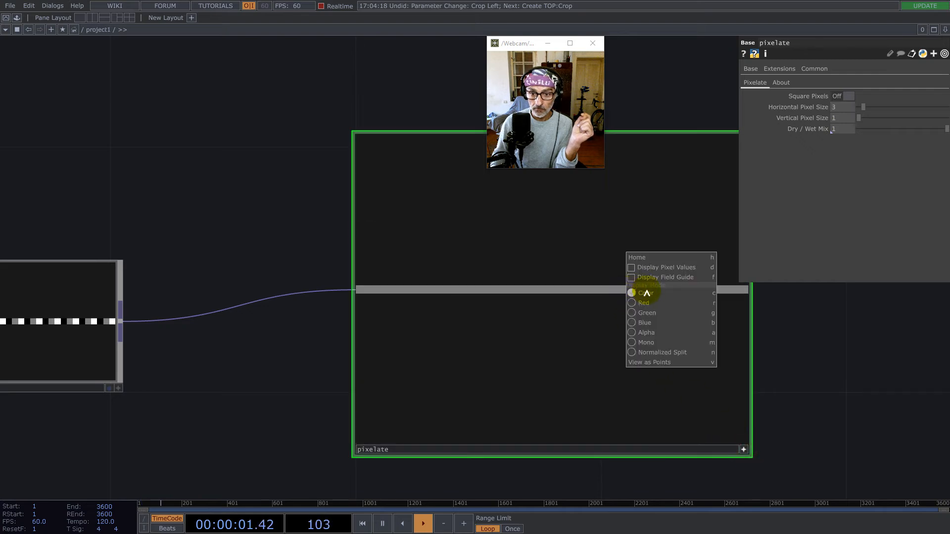
click(648, 267)
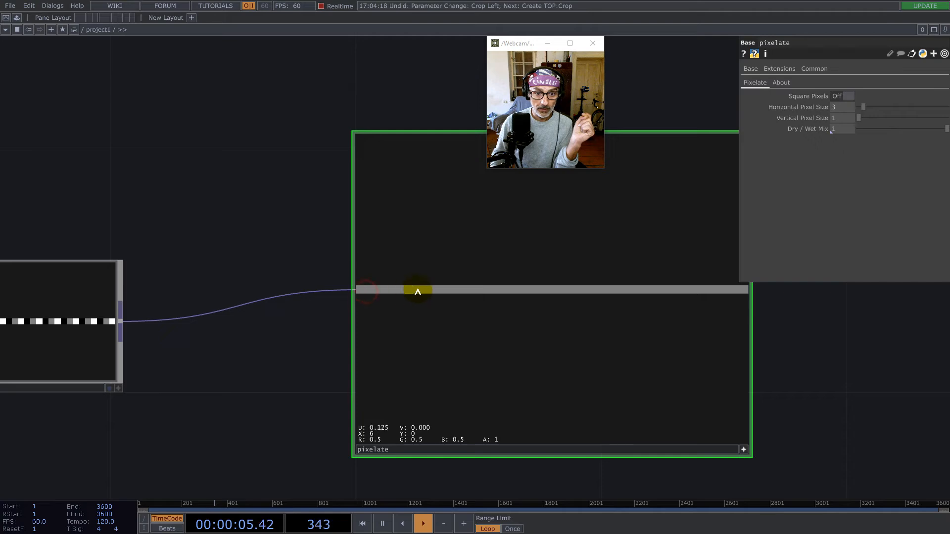
click(623, 293)
click(670, 293)
click(703, 291)
Append a Math TOP to pixelate's output and place it at the end of the row
scroll(162, 230, down, 5)
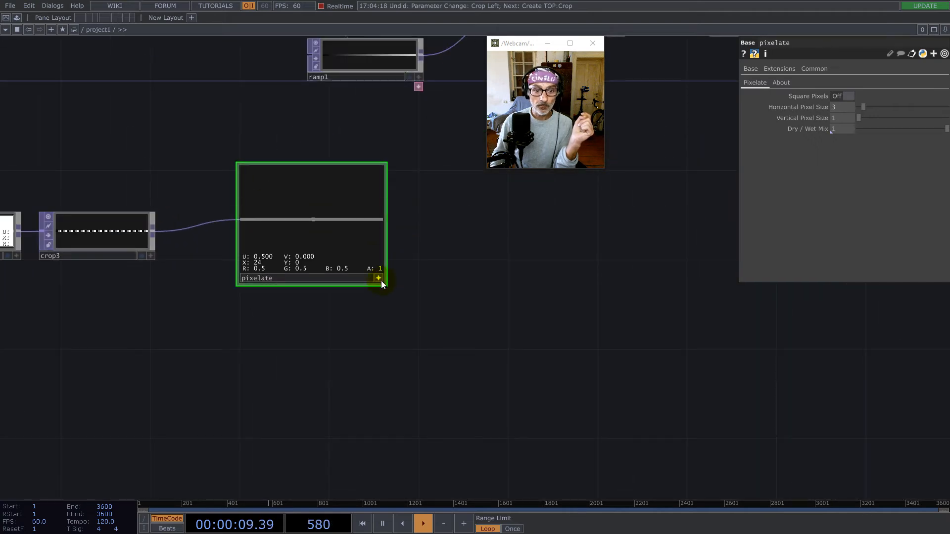
drag(539, 290, 705, 366)
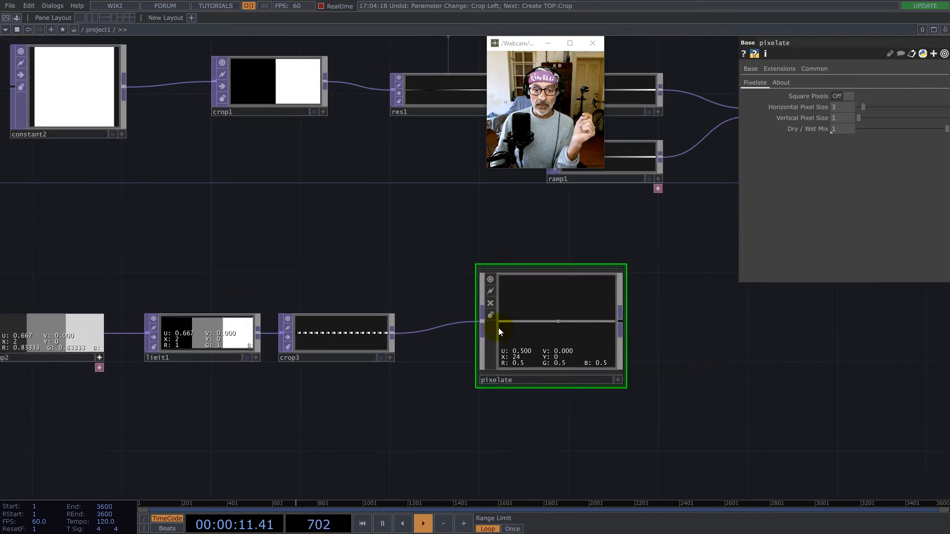
scroll(352, 326, up, 3)
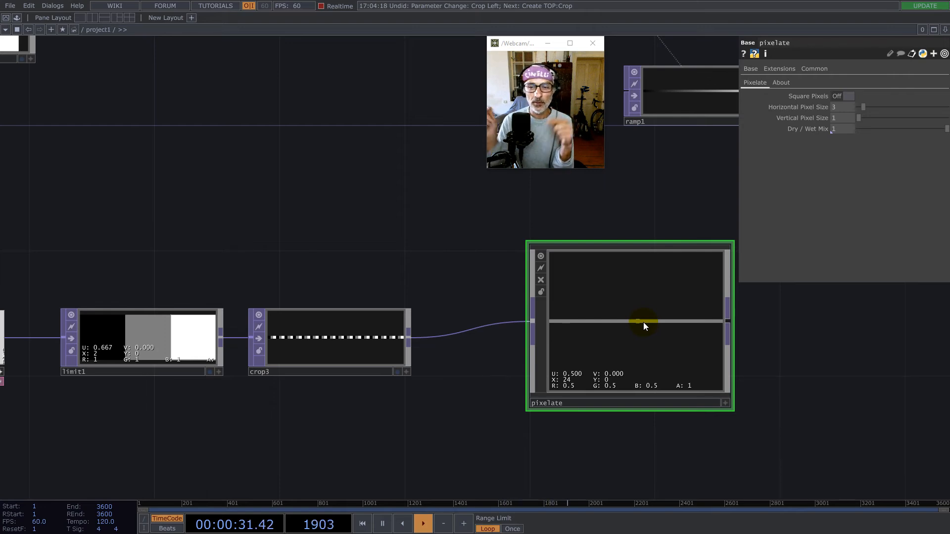
scroll(471, 317, down, 4)
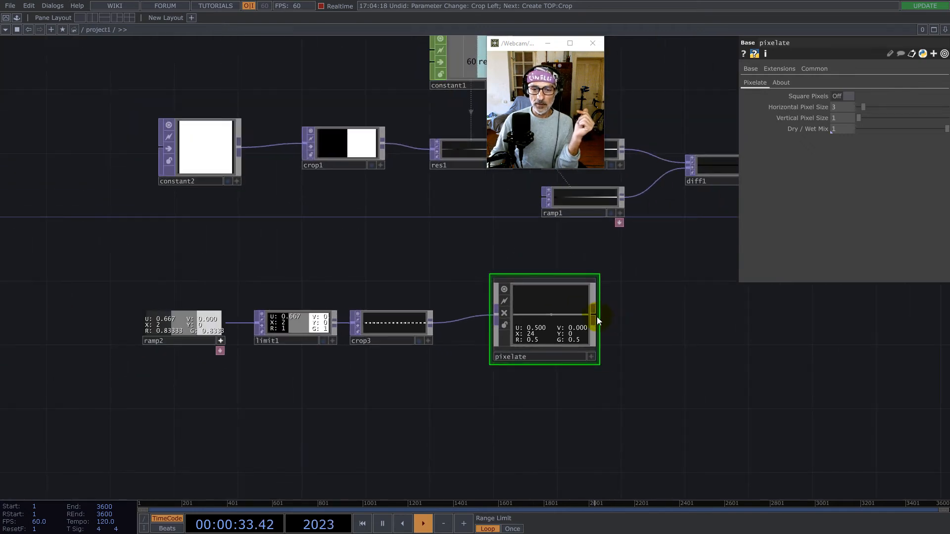
right_click(594, 313)
text(ma)
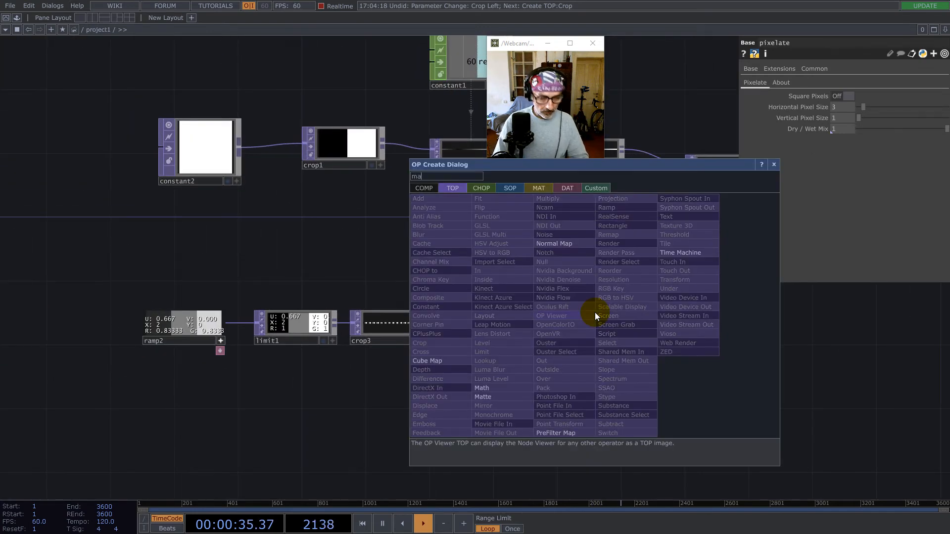
click(481, 388)
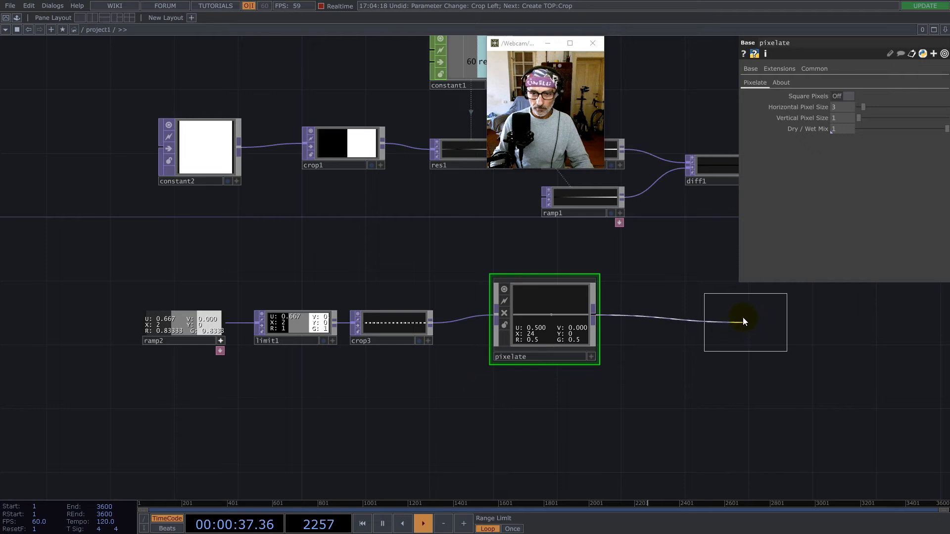
click(742, 320)
drag(696, 412, 530, 398)
Set math2's Pre-Add to -0.5 and its Integer option to Ceiling
scroll(533, 322, up, 5)
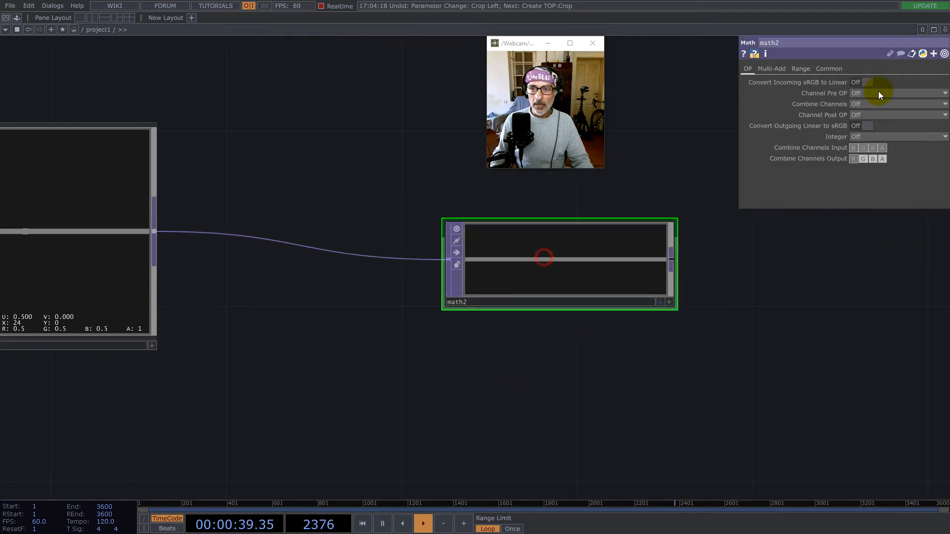
click(760, 70)
drag(858, 82, 755, 82)
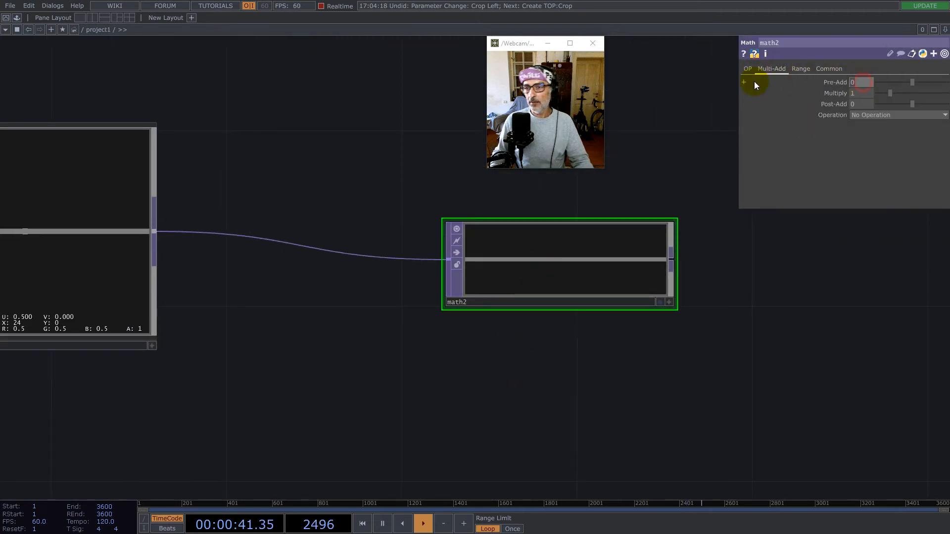
text(-.05)
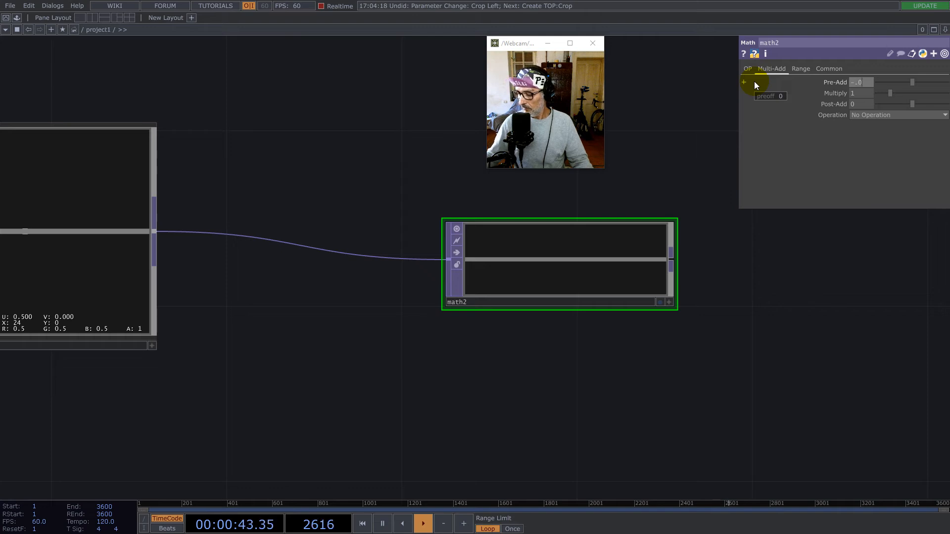
key(Return)
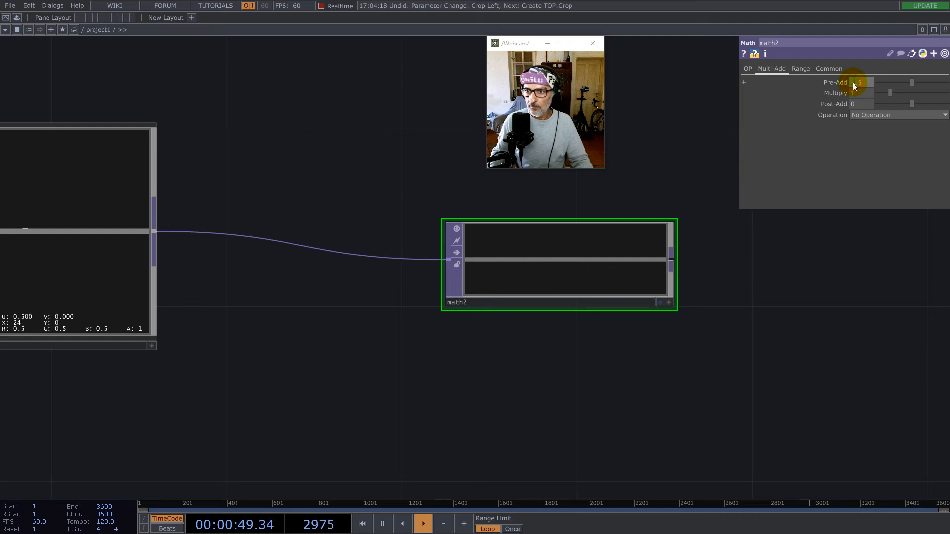
key(Return)
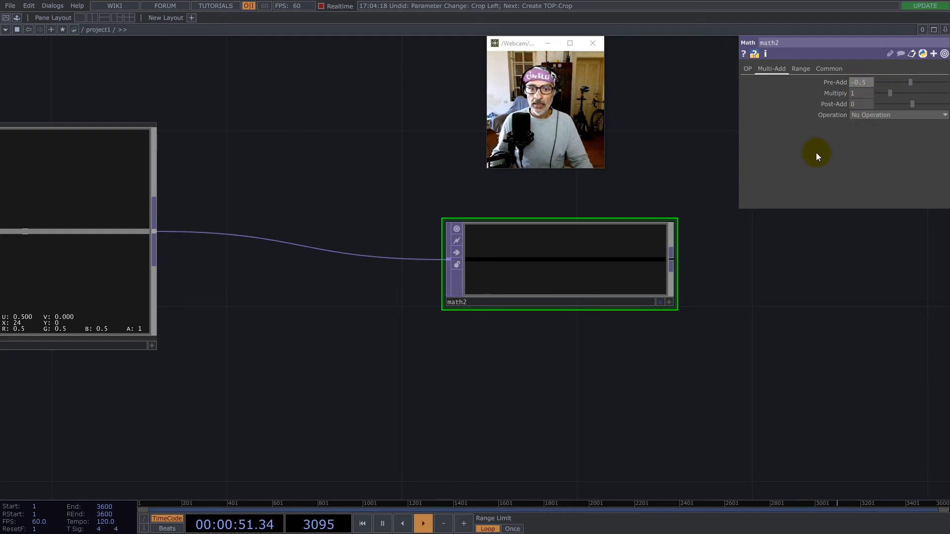
click(747, 69)
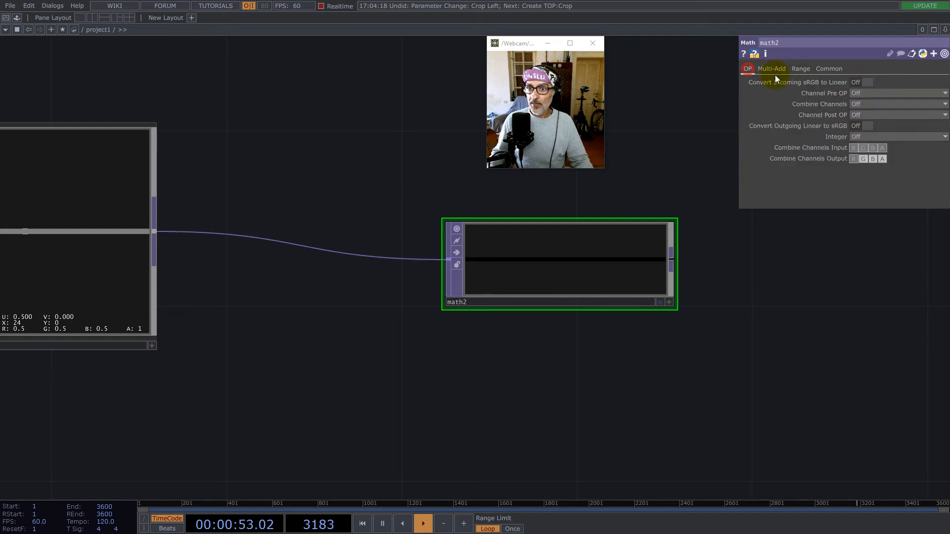
click(860, 138)
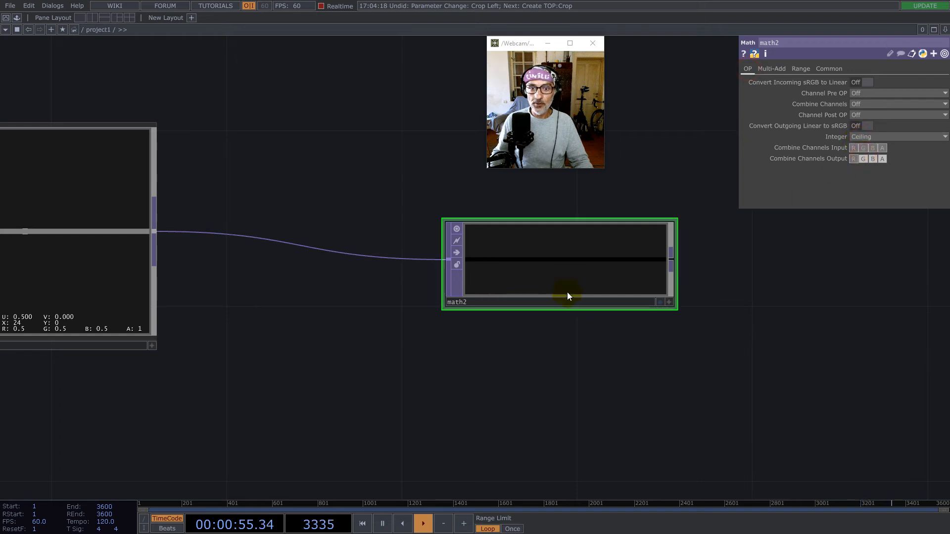
Show math2's output behind the network by enabling its display flag and the Backdrop TOPs option
scroll(574, 286, down, 7)
drag(580, 349, 671, 355)
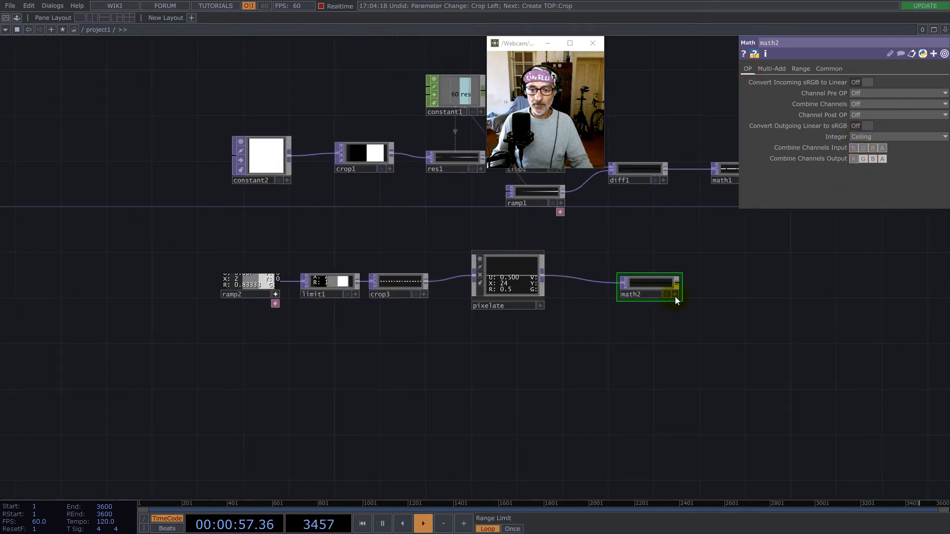
scroll(673, 294, up, 5)
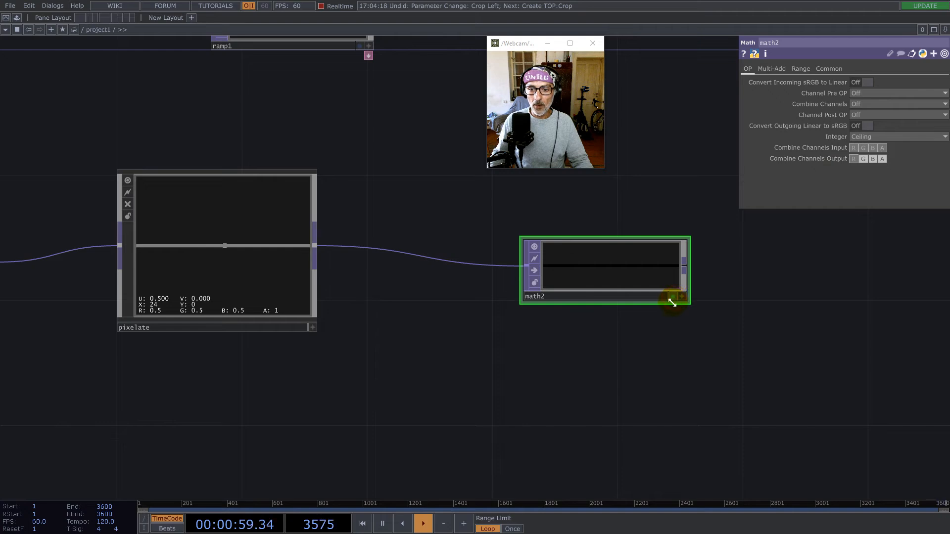
scroll(652, 363, down, 5)
right_click(629, 295)
mouse_move(663, 338)
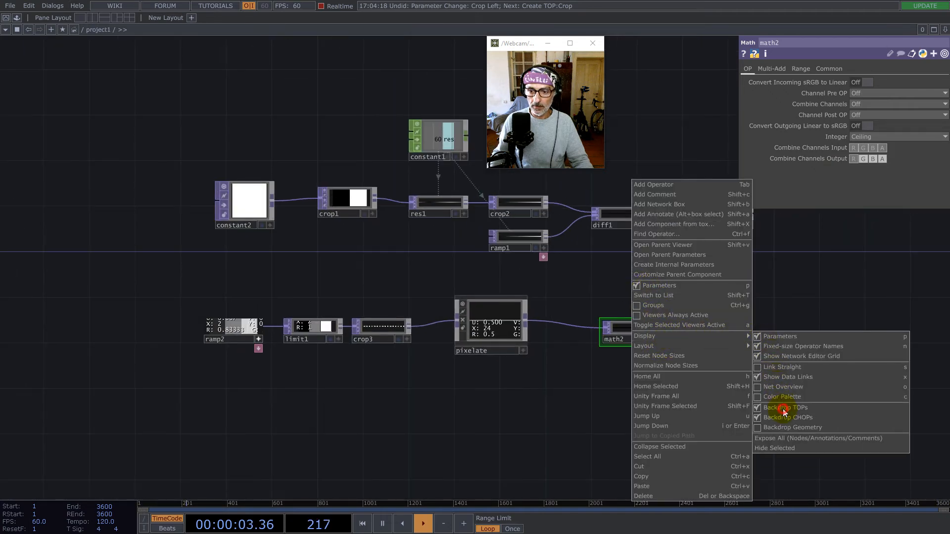
click(783, 410)
scroll(675, 366, down, 3)
drag(474, 299, 283, 417)
scroll(283, 418, up, 3)
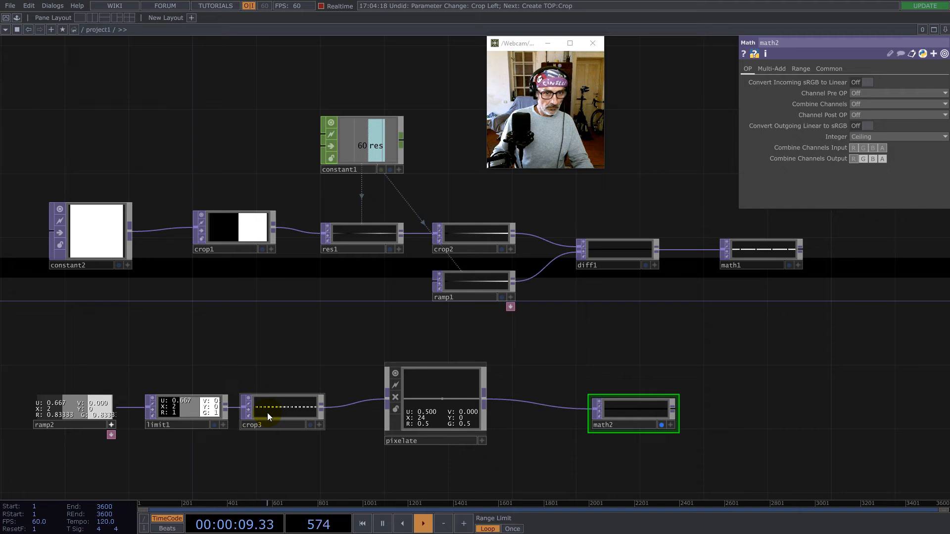
Set crop3's Crop Right to 17
click(289, 413)
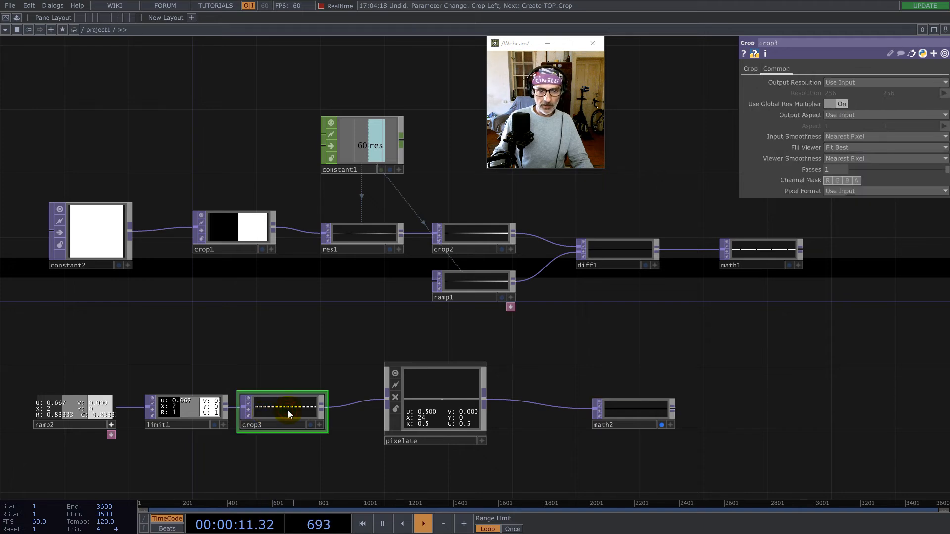
click(750, 69)
middle_drag(839, 99, 854, 82)
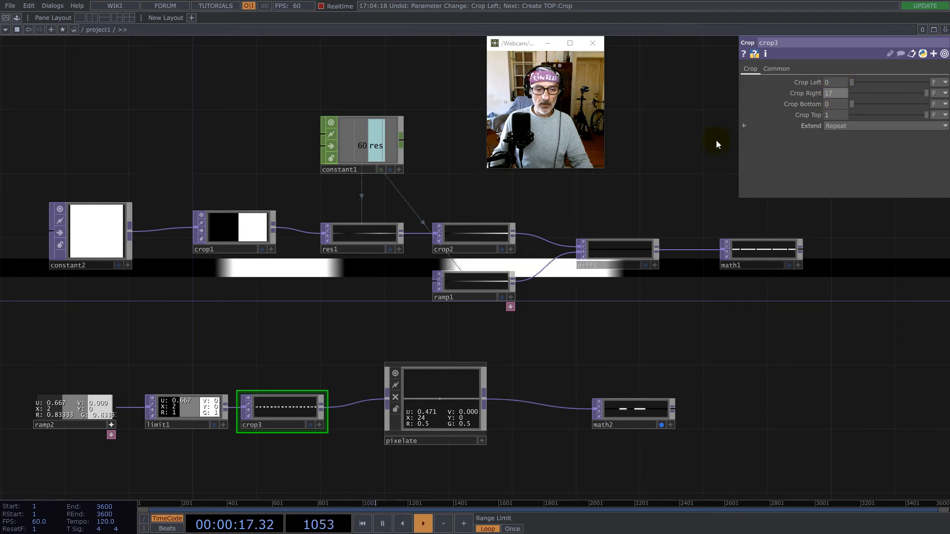
Examine pixelate's output strip and pixel sizes alongside crop3's repeated pattern and crop values
scroll(454, 409, up, 5)
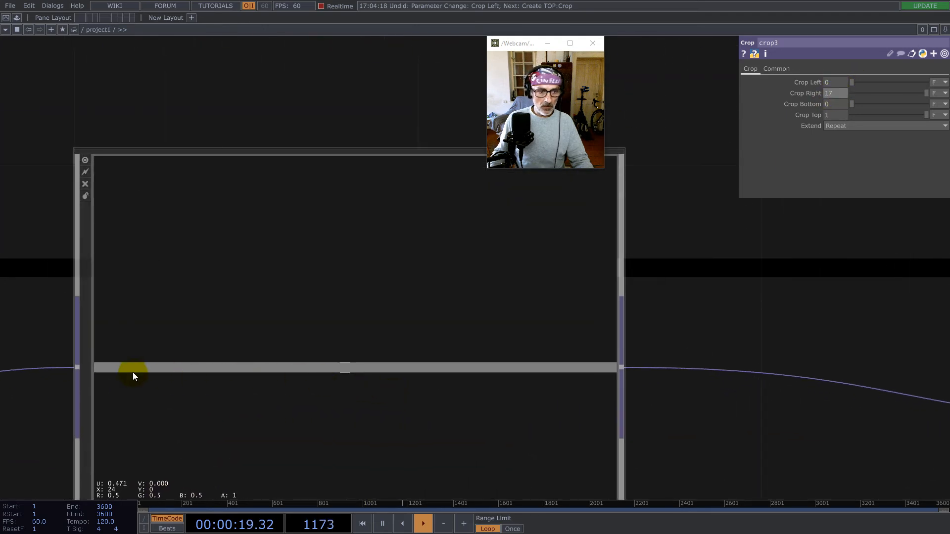
scroll(494, 272, down, 5)
click(455, 289)
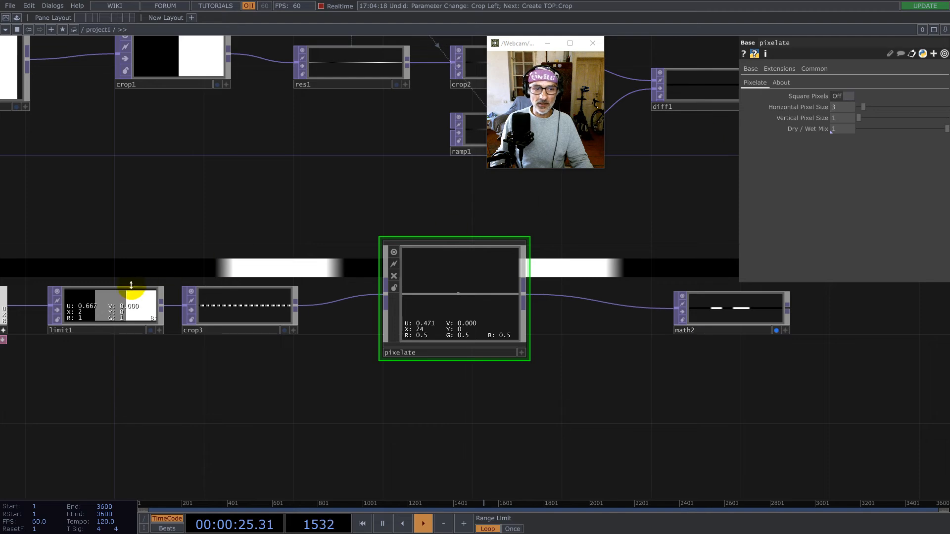
scroll(178, 308, up, 5)
click(311, 315)
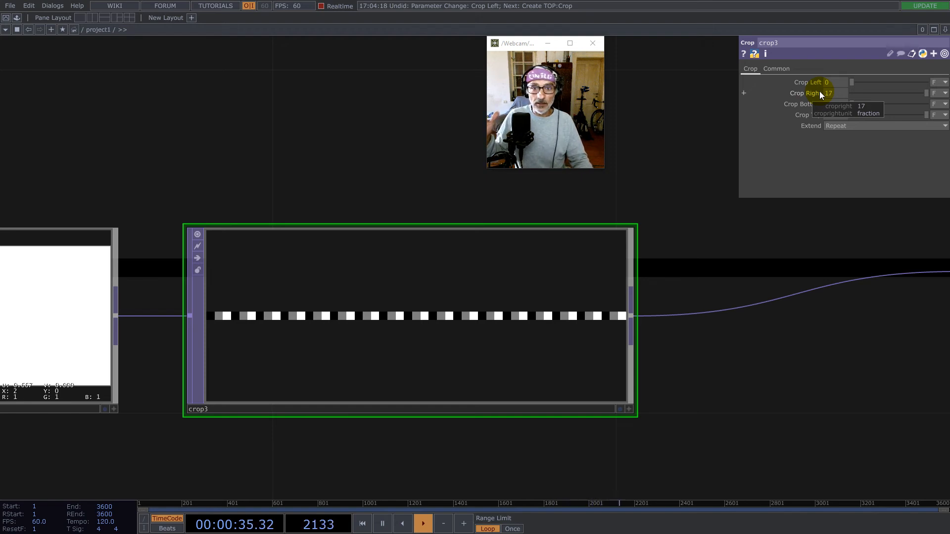
scroll(764, 116, down, 2)
scroll(547, 270, down, 5)
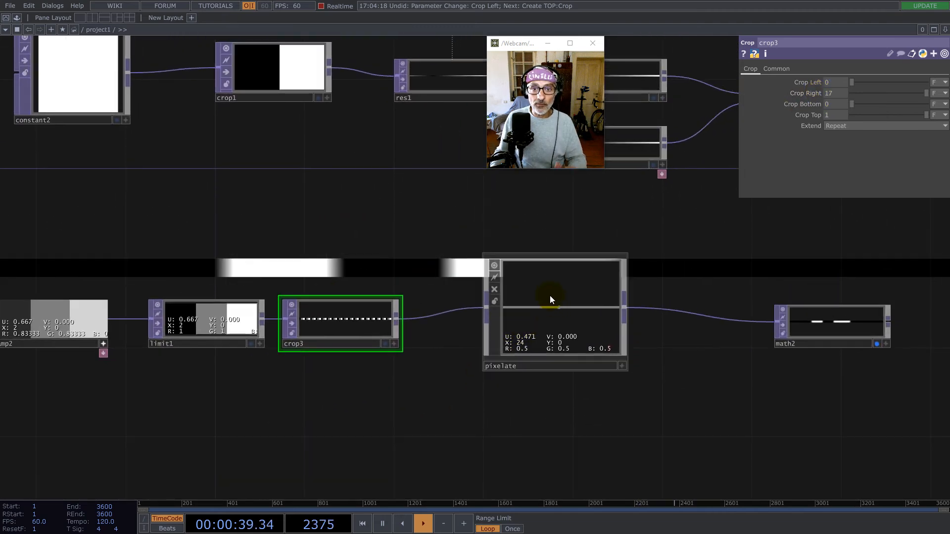
Move pixelate below the backdrop strip and set math2's input and viewer smoothness to Nearest Pixel
drag(573, 286, 549, 310)
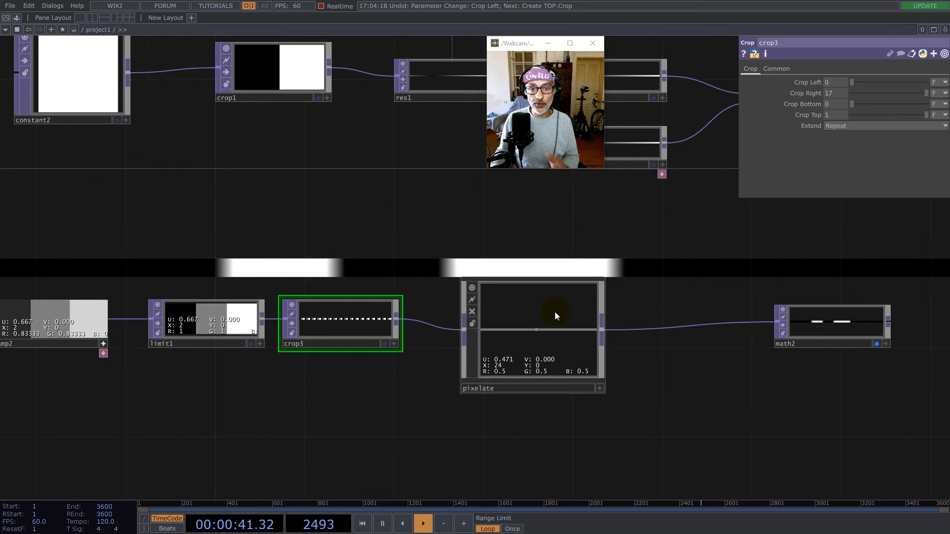
click(806, 323)
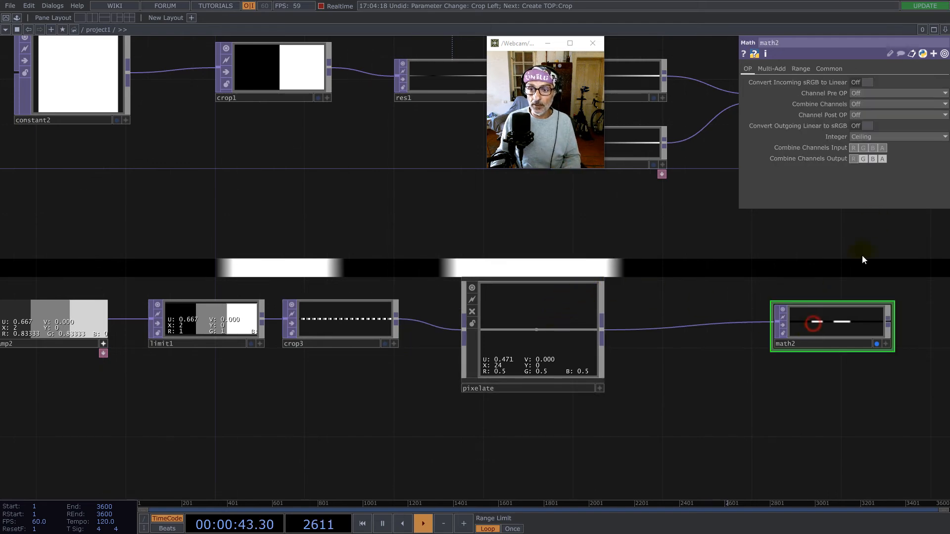
click(833, 68)
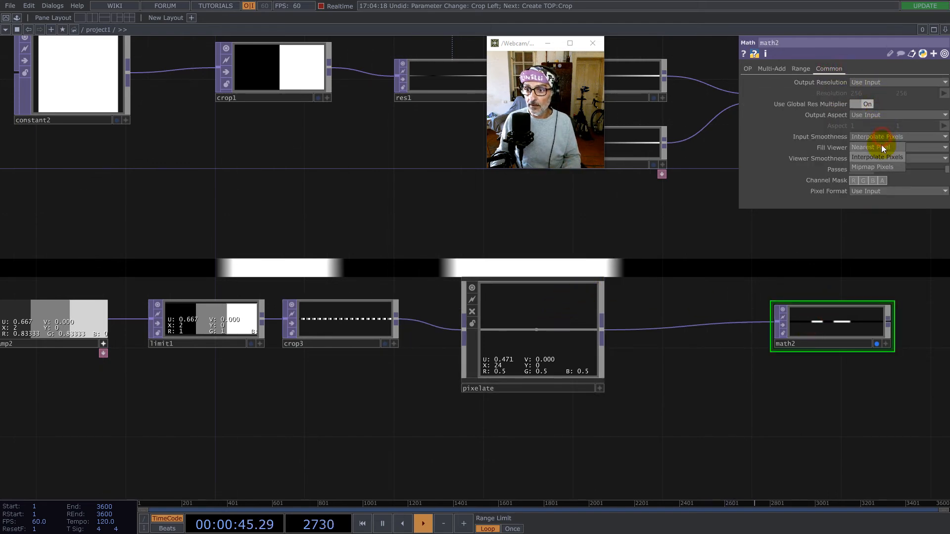
click(880, 159)
click(875, 183)
Move math2 closer to the pixelate component in the row
drag(797, 272, 673, 268)
drag(691, 336, 621, 329)
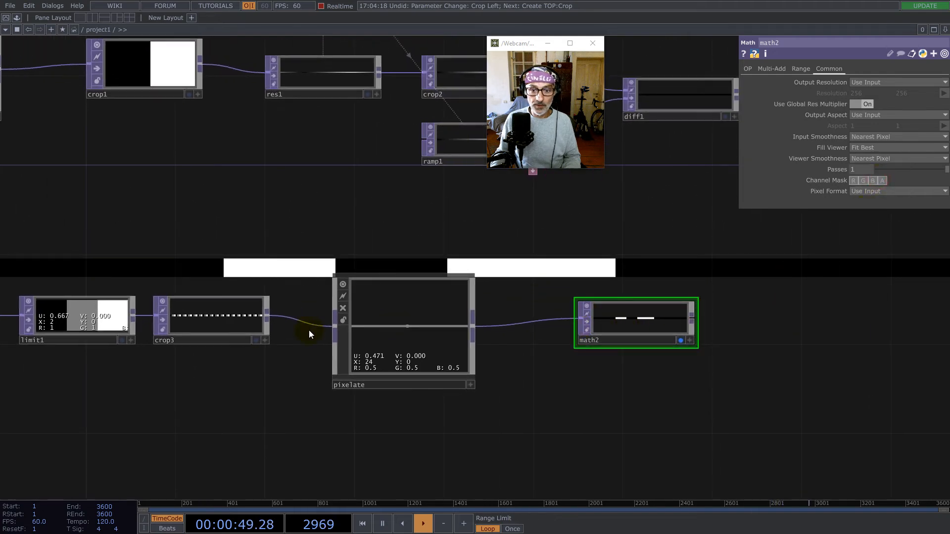
Set crop3's Crop Right to 64 and then 65, inspecting math2's error strip up close
click(192, 317)
key(h)
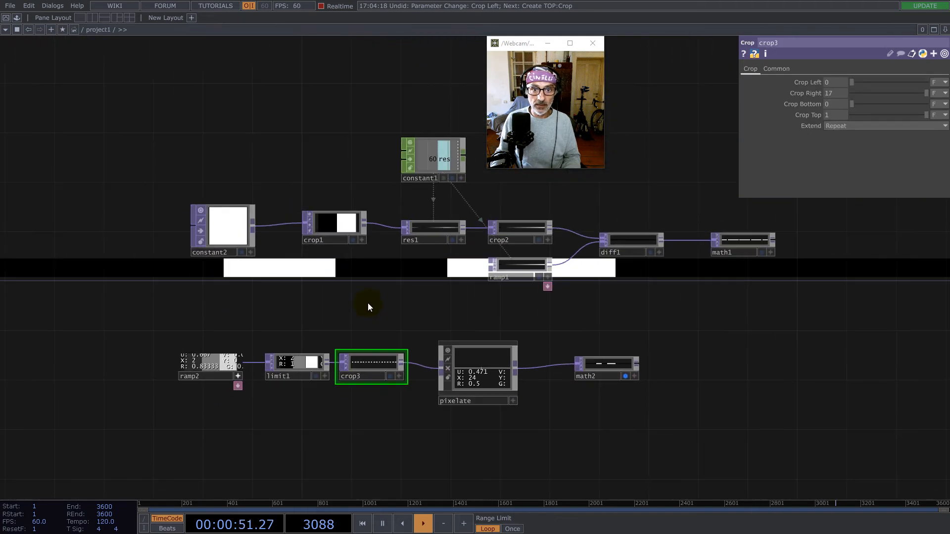
drag(812, 96, 720, 95)
text(64)
key(Return)
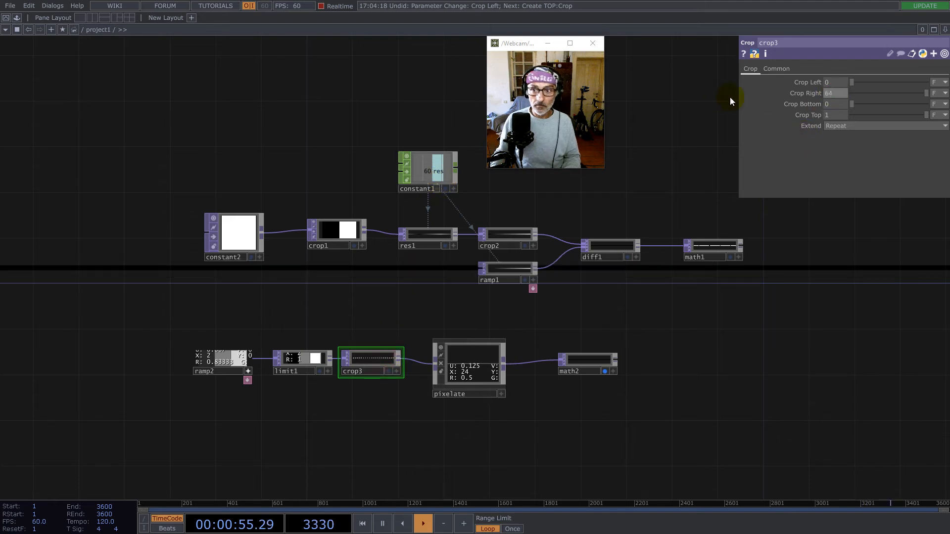
scroll(379, 358, up, 6)
drag(691, 238, 222, 274)
scroll(407, 271, down, 5)
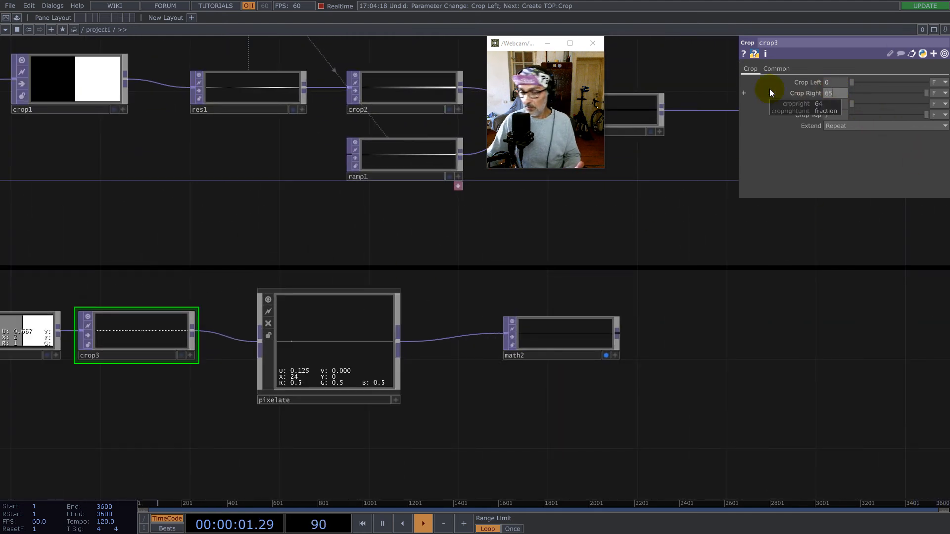
scroll(509, 338, up, 5)
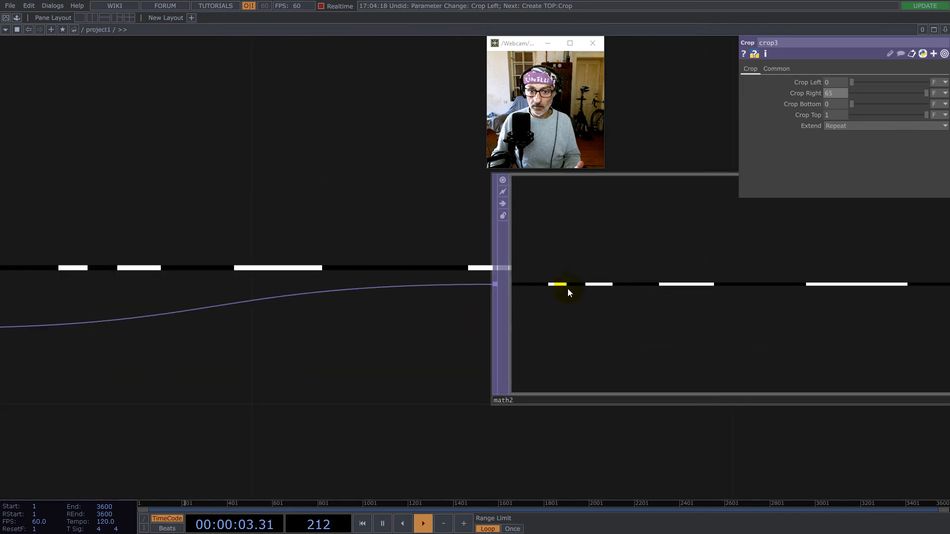
Set crop3's Crop Right to 60 and check math2's error pattern
text(60)
key(Return)
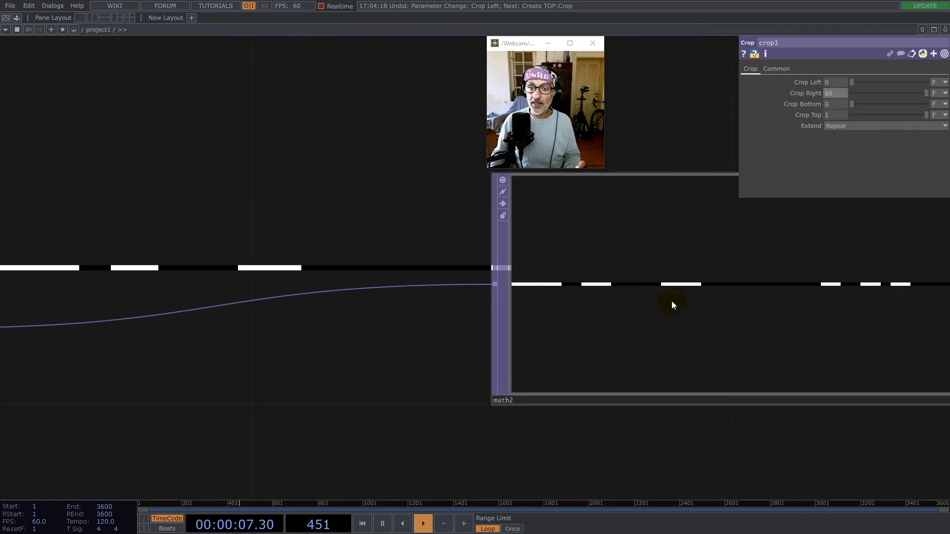
scroll(712, 287, down, 10)
drag(369, 227, 359, 258)
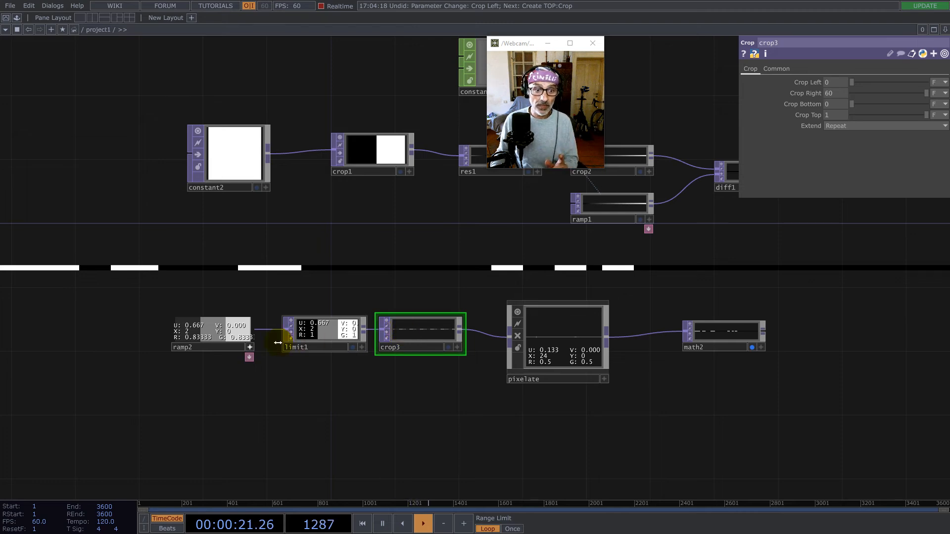
Move the ramp2 node up and away from limit1, so that it overlaps the backdrop strip
scroll(265, 339, up, 6)
drag(232, 342, 621, 365)
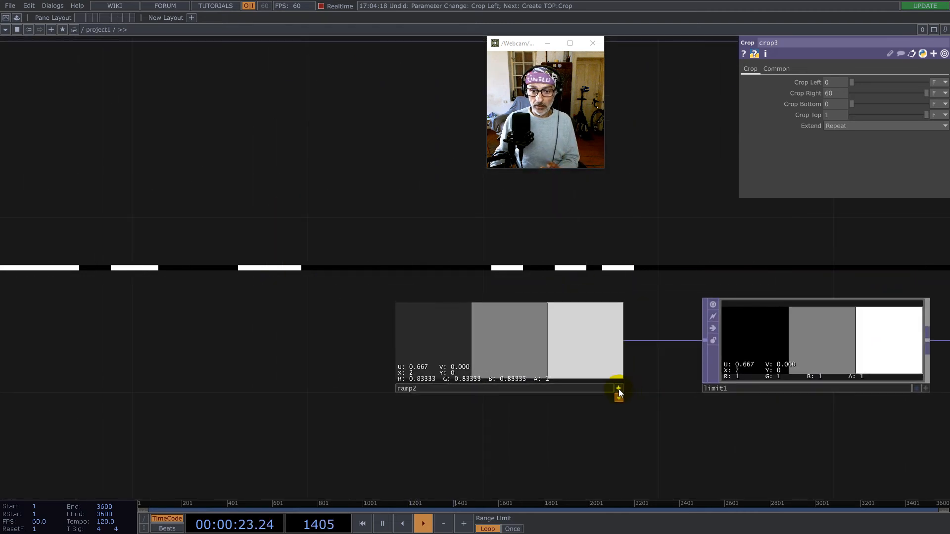
drag(558, 346, 420, 282)
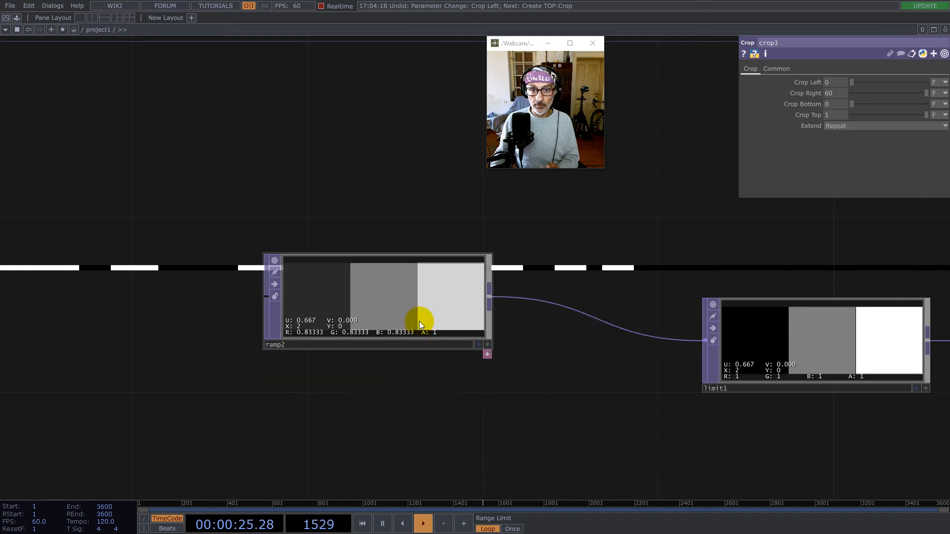
Toggle the bypass on limit1 and leave it bypassed, so ramp2's original gray levels feed crop3 directly
drag(742, 249, 410, 250)
drag(479, 331, 371, 323)
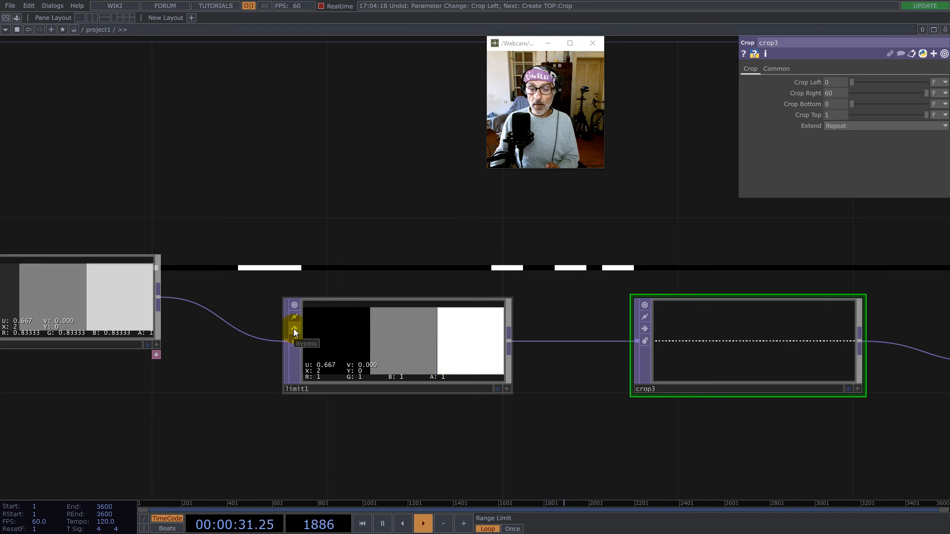
drag(279, 214, 335, 313)
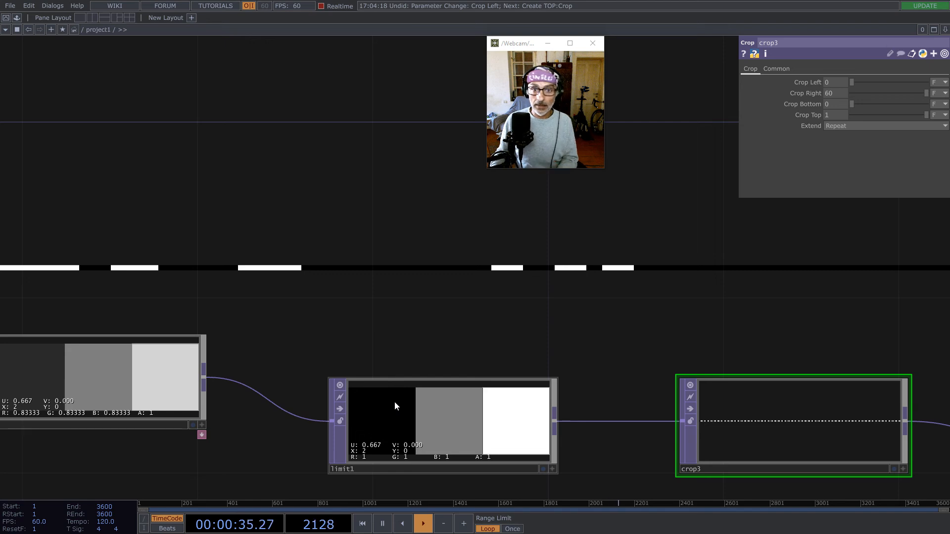
click(340, 408)
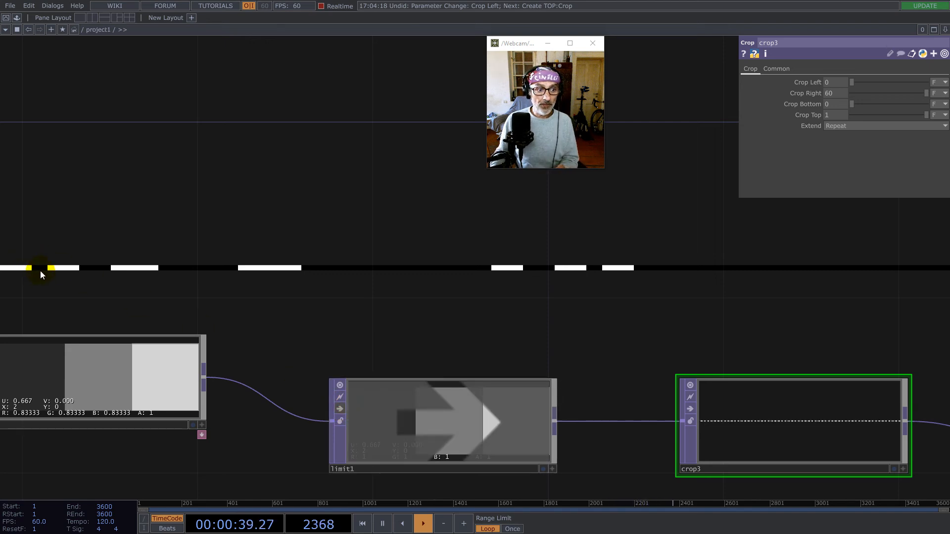
click(339, 408)
click(340, 407)
scroll(327, 369, down, 3)
drag(547, 301, 380, 273)
scroll(291, 265, down, 3)
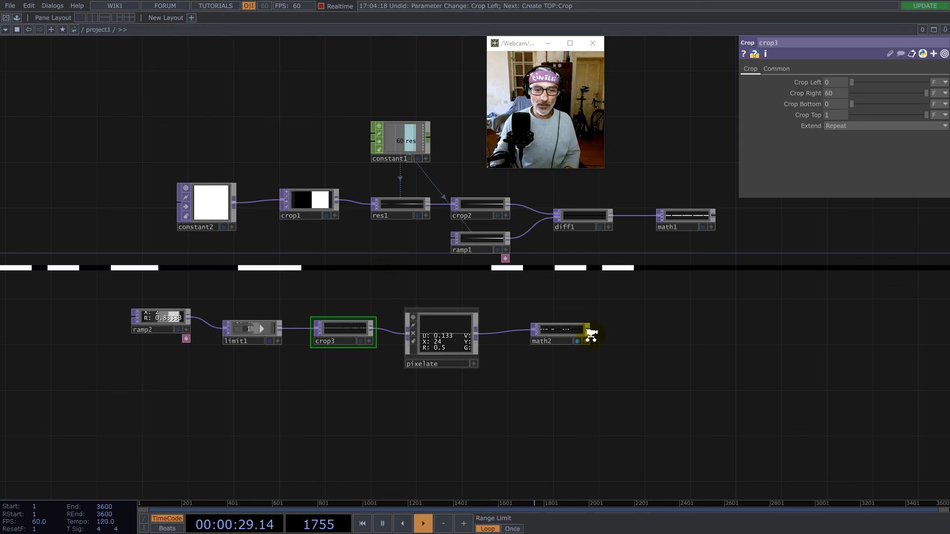
Leave project1 for the root network and examine the operators inside the local component
scroll(590, 334, down, 10)
scroll(488, 298, down, 10)
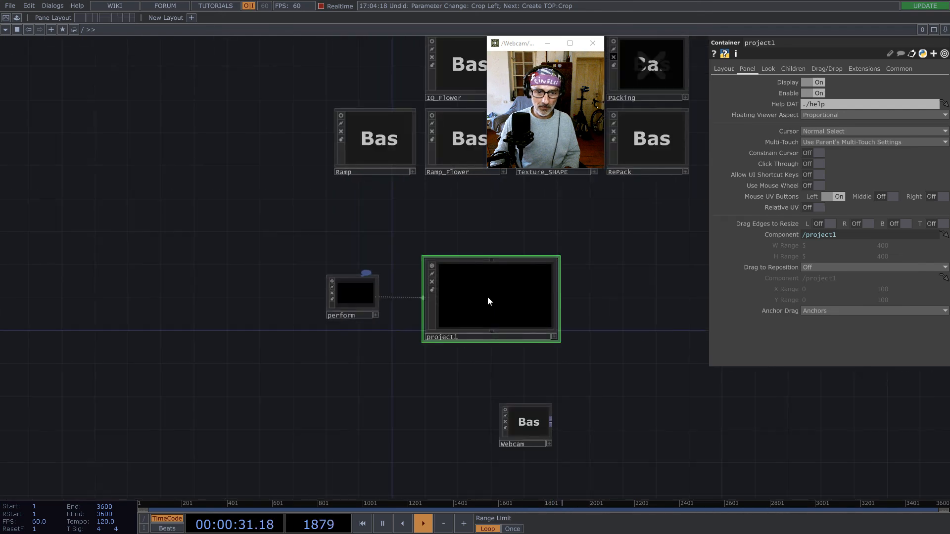
scroll(515, 390, up, 5)
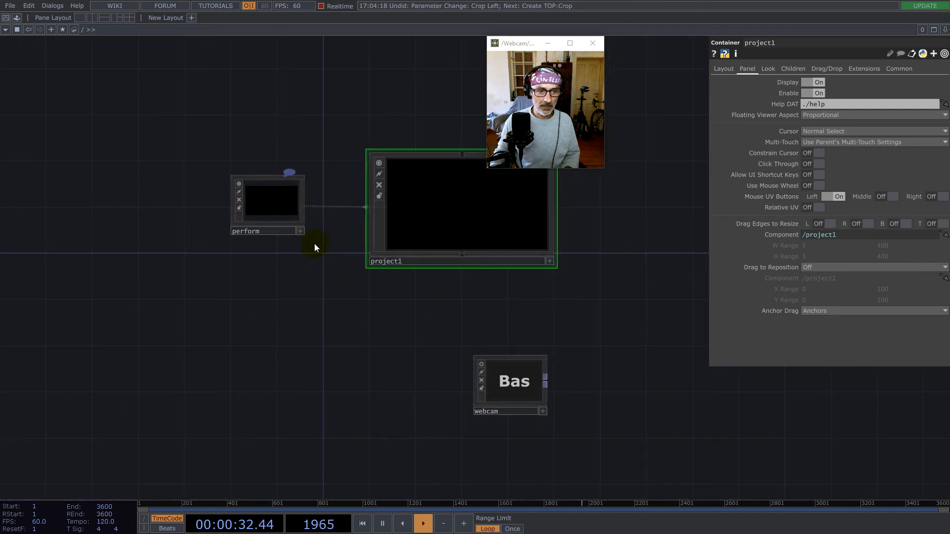
click(266, 197)
scroll(361, 212, down, 4)
scroll(341, 298, up, 6)
scroll(324, 342, up, 1)
double_click(323, 329)
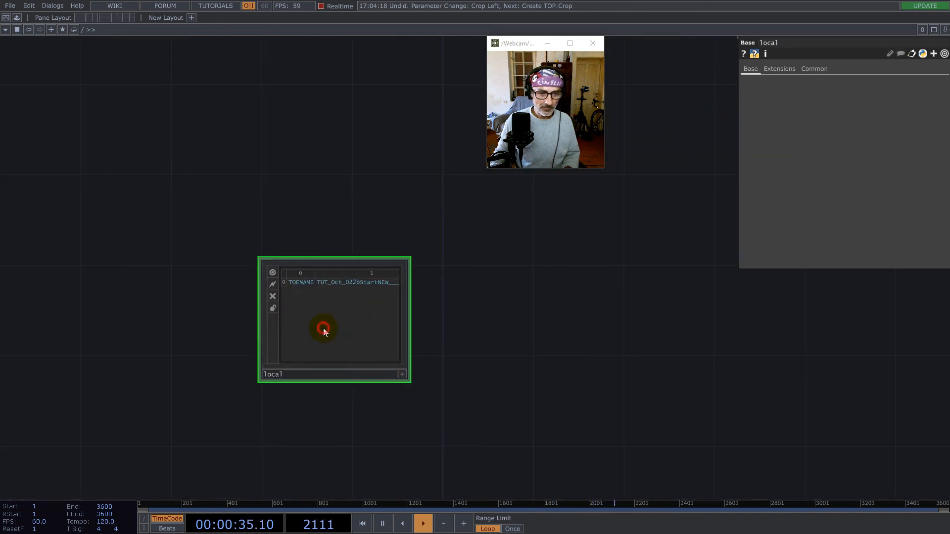
scroll(371, 236, down, 4)
scroll(354, 190, up, 2)
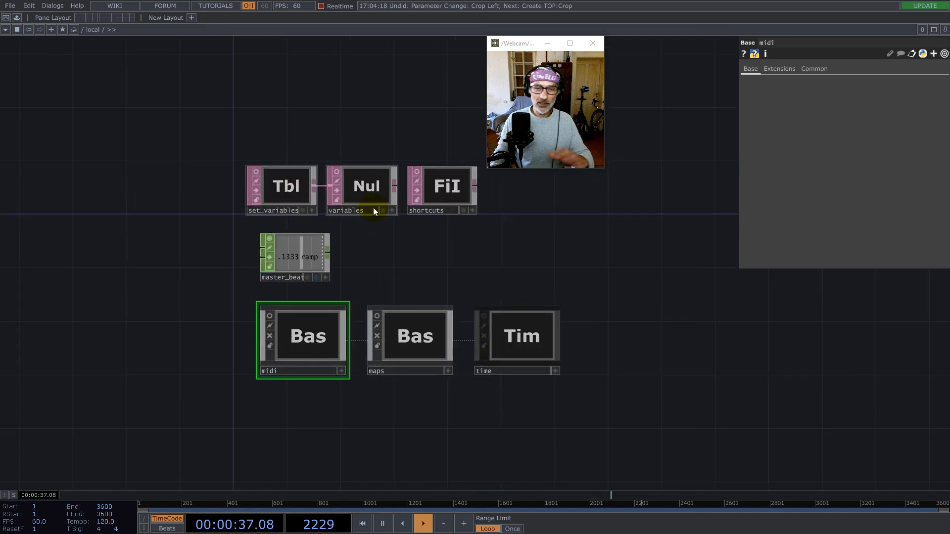
scroll(381, 269, up, 1)
Return to the root network, look over its components and reopen project1
scroll(382, 265, down, 6)
scroll(383, 265, down, 5)
scroll(383, 267, up, 1)
middle_drag(437, 134, 380, 233)
scroll(346, 198, up, 2)
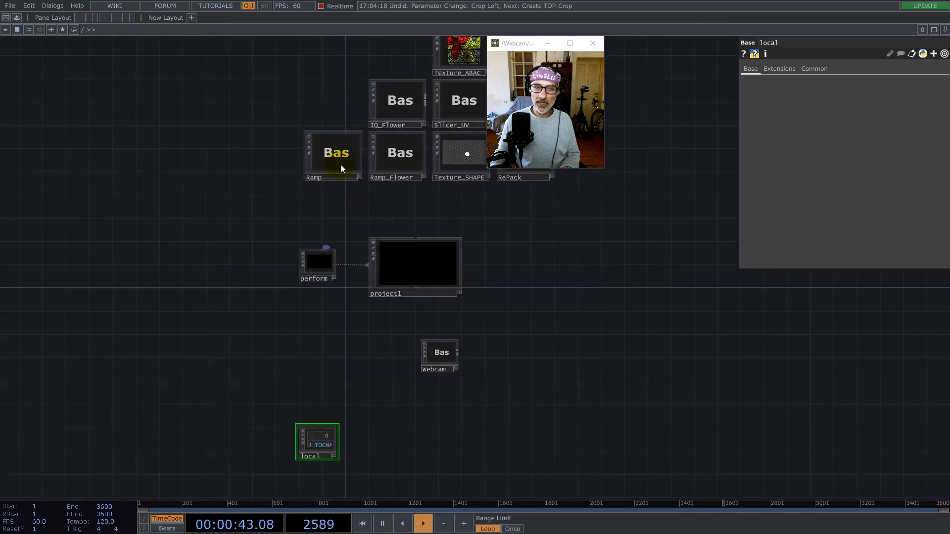
double_click(424, 253)
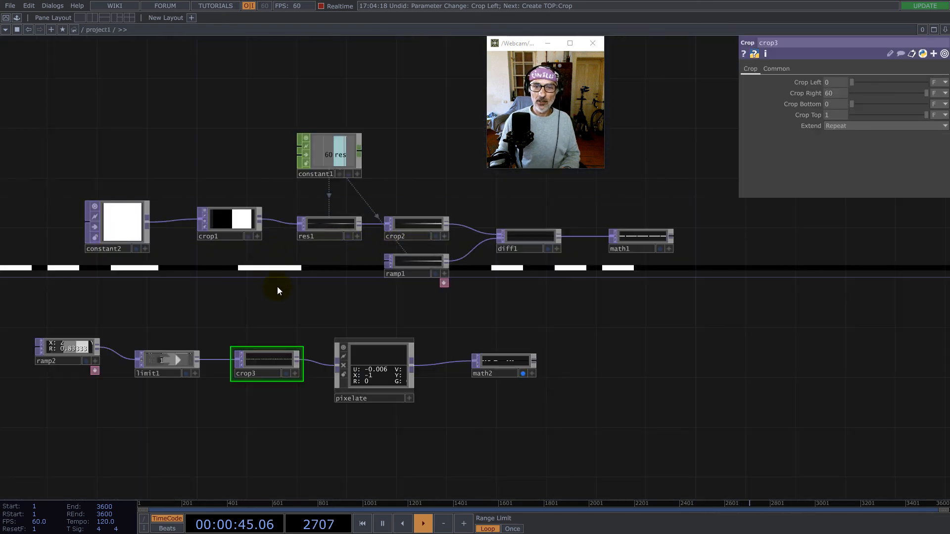